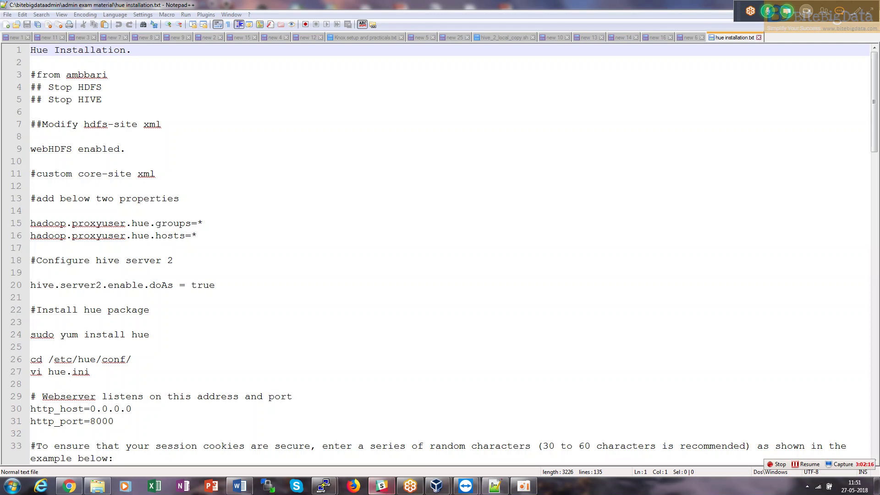
Highlight the http_port 8000 in the Hue installation notes, then switch to the Ambari dashboard.
drag(116, 420, 89, 421)
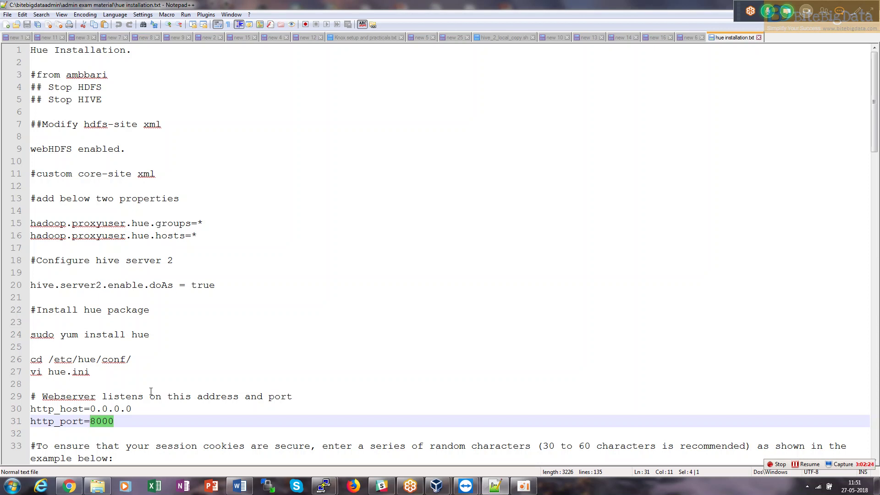
click(69, 485)
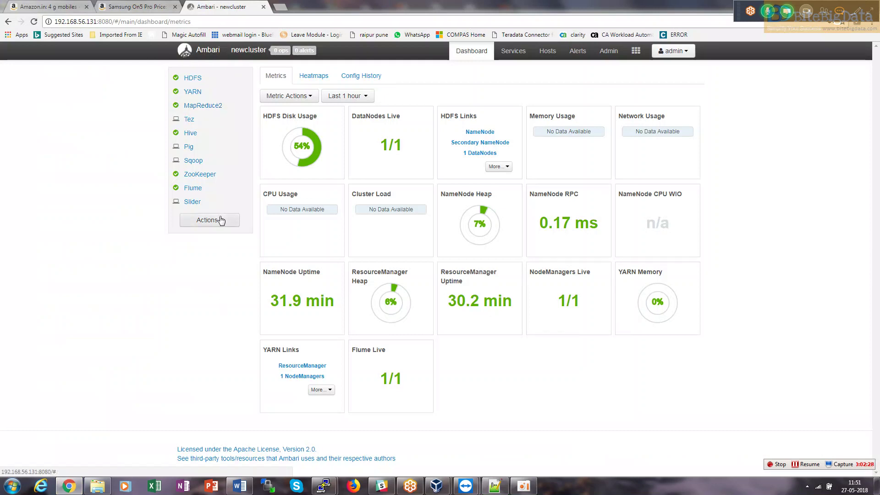
Start the Add Service wizard from Actions and close the two unrelated shopping tabs.
click(220, 220)
click(208, 236)
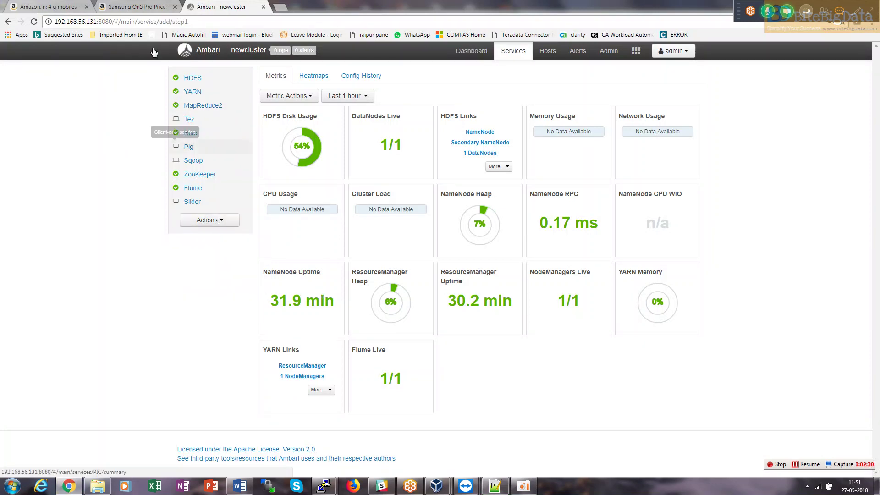
click(174, 6)
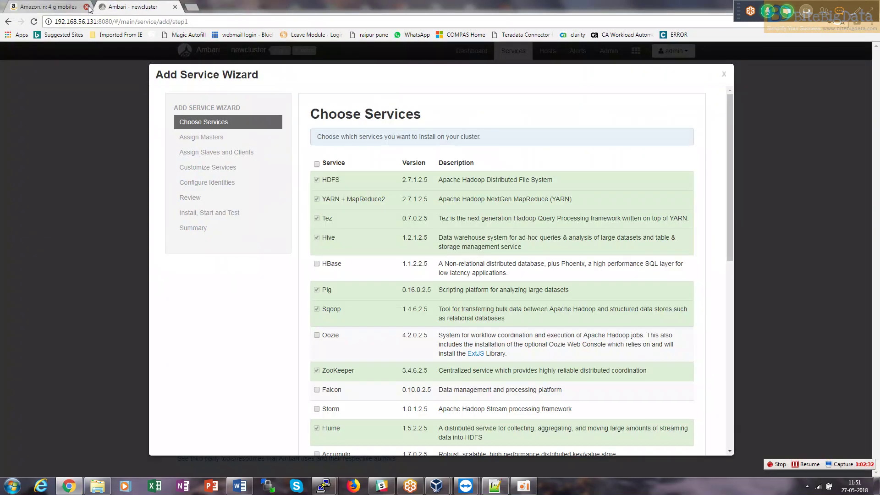
click(86, 7)
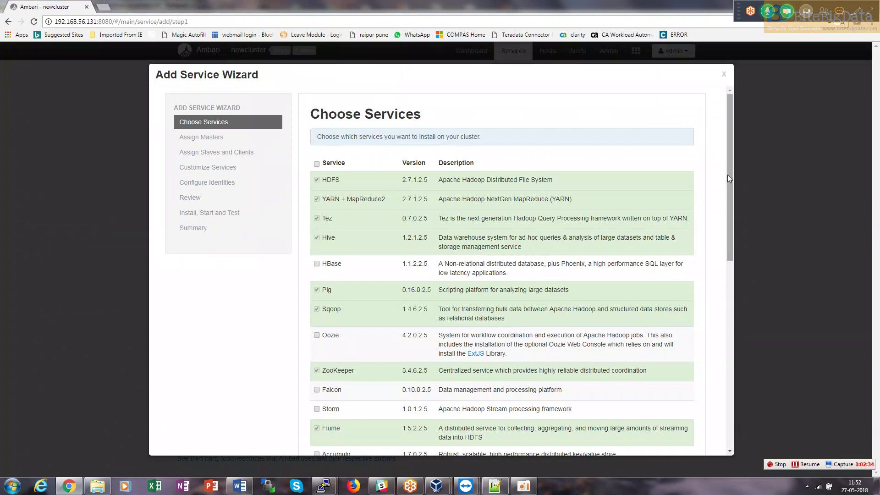
Scroll through the Choose Services list, close the wizard, and return to the Hue notes.
drag(728, 195, 706, 143)
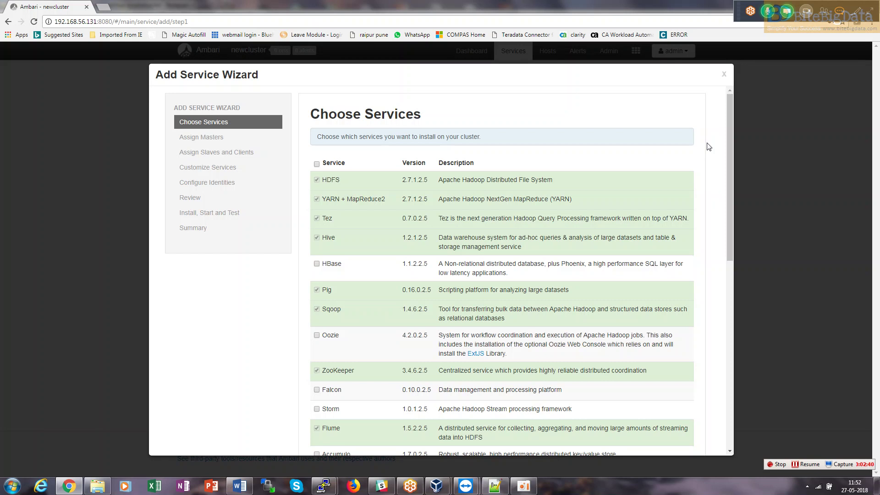
drag(727, 151, 722, 343)
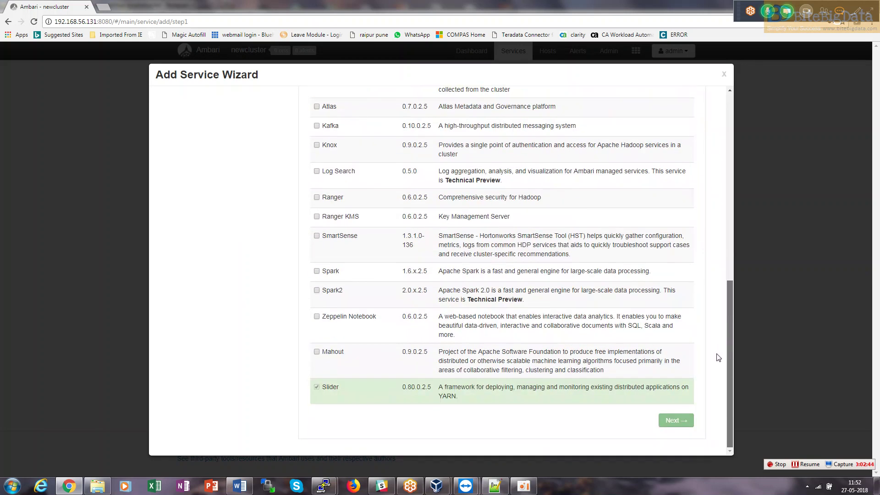
scroll(718, 358, up, 5)
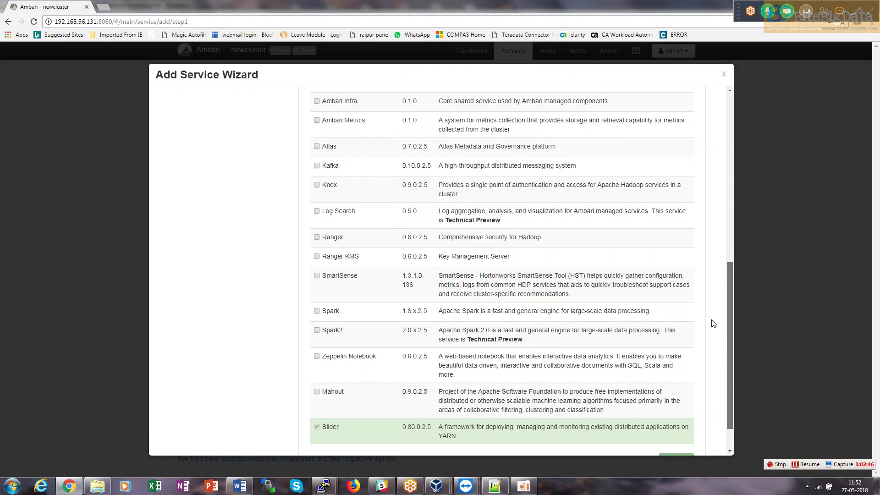
scroll(706, 211, up, 4)
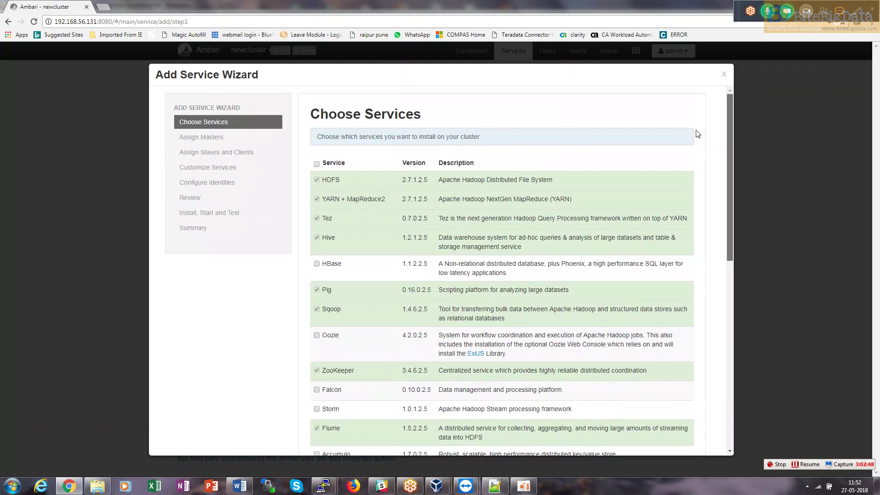
click(723, 76)
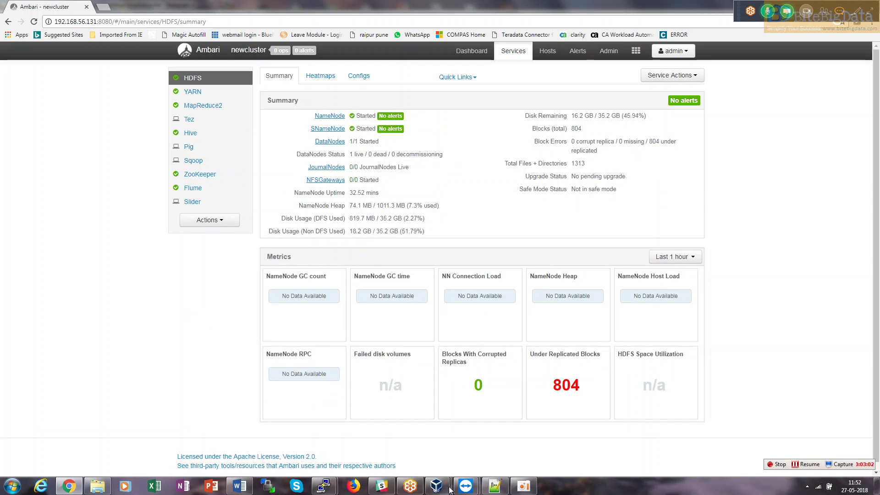
click(494, 486)
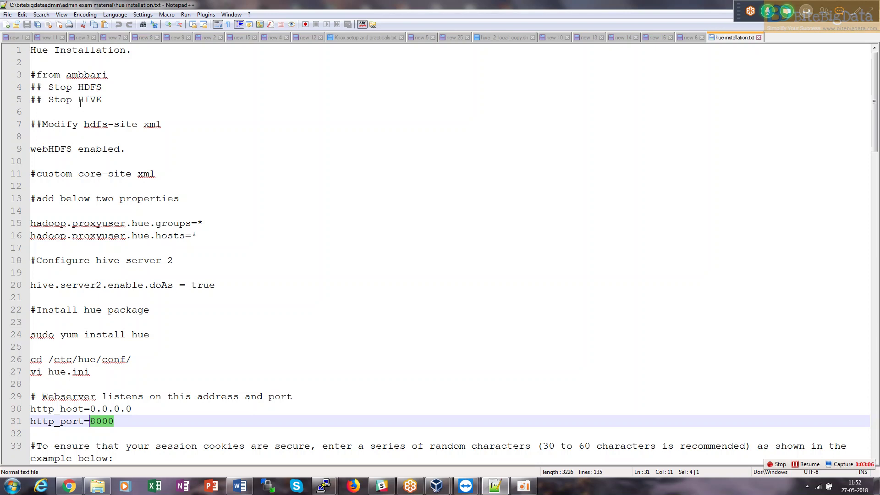
Select the full Stop HDFS and Stop HIVE lines in the Hue notes, then scroll through the file.
drag(111, 99, 30, 87)
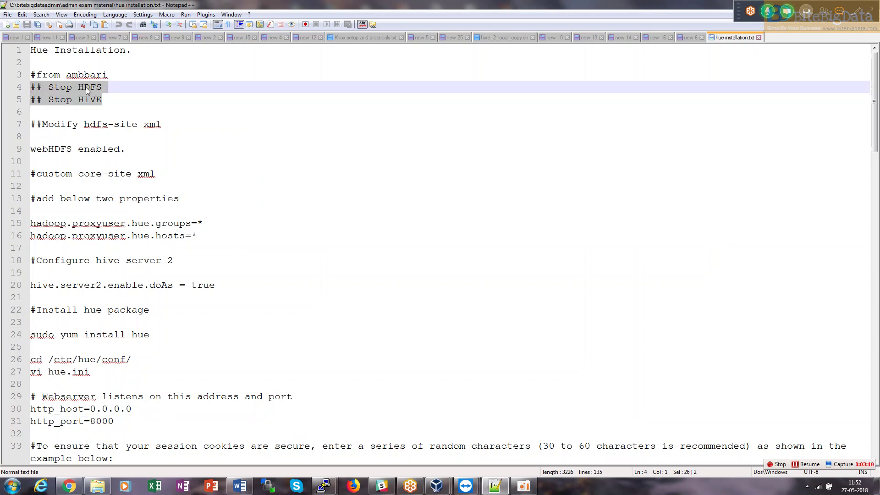
shift+click(63, 87)
key(shift+Home)
drag(874, 122, 868, 28)
mouse_move(324, 489)
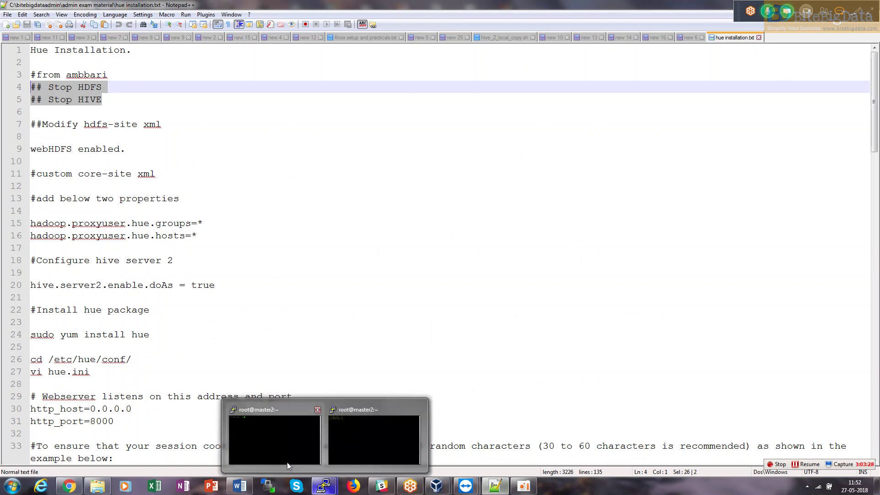
Type 'sudo yum install' in the master2 PuTTY session, then page through the installation notes.
click(274, 442)
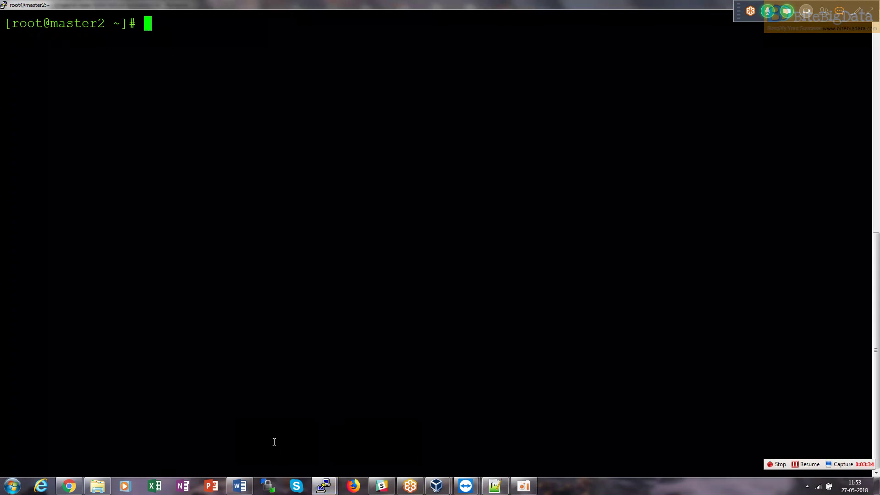
text(sudo yum install)
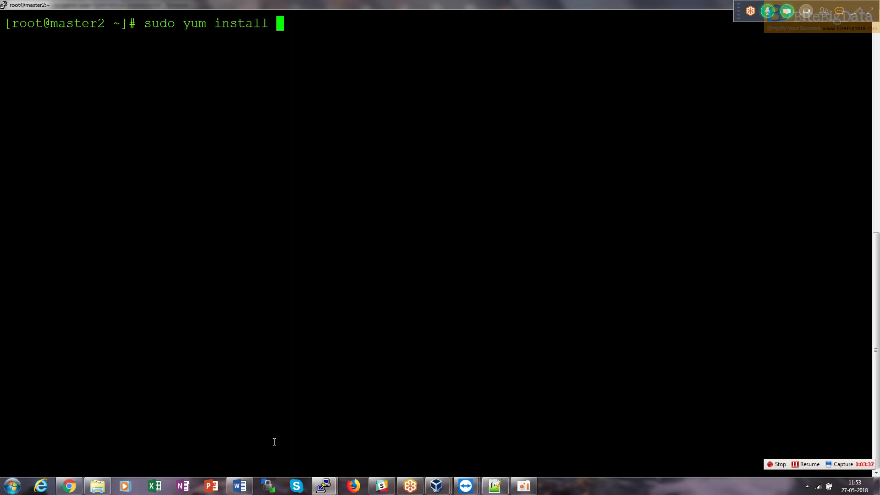
key(alt+Tab)
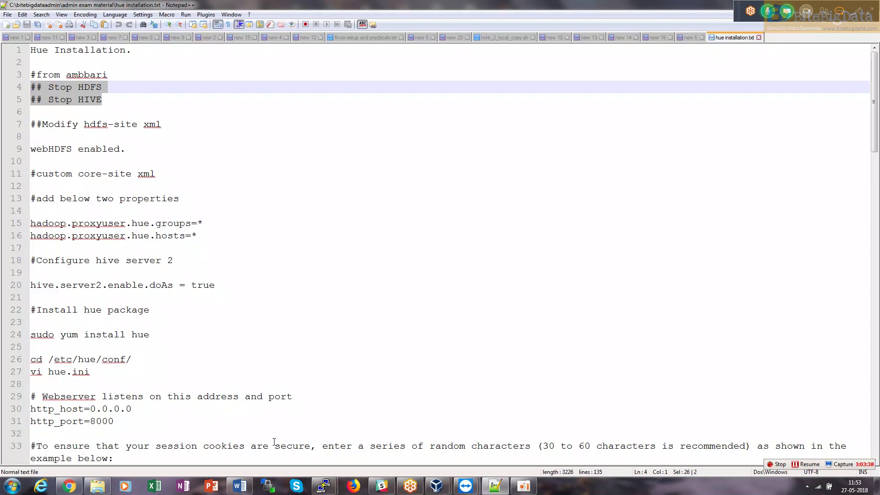
key(Page_Down)
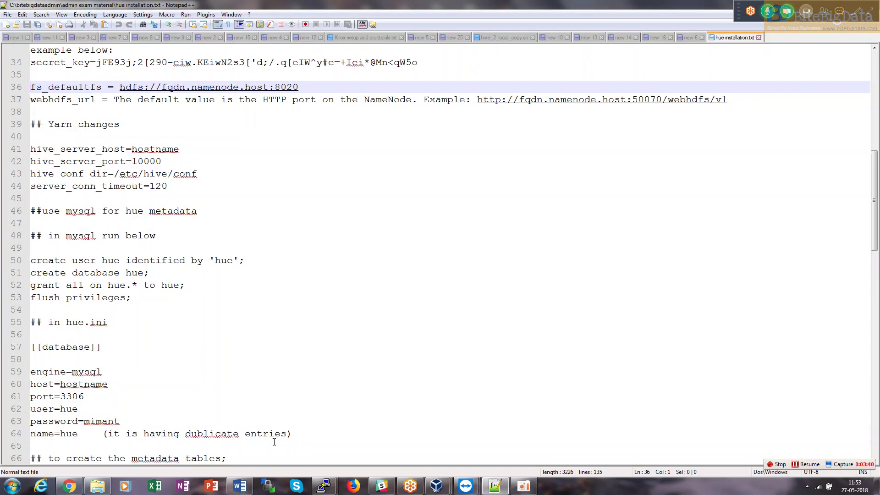
key(Page_Down)
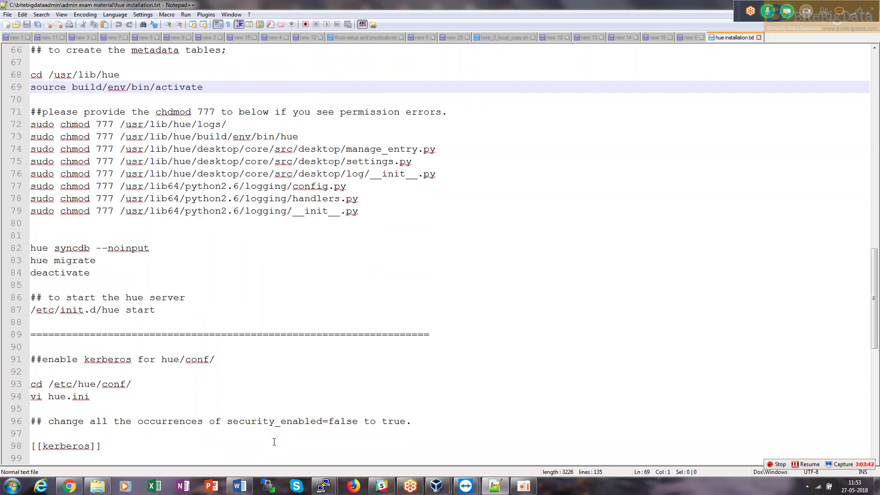
key(Page_Up)
key(Page_Up)
key(Page_Up)
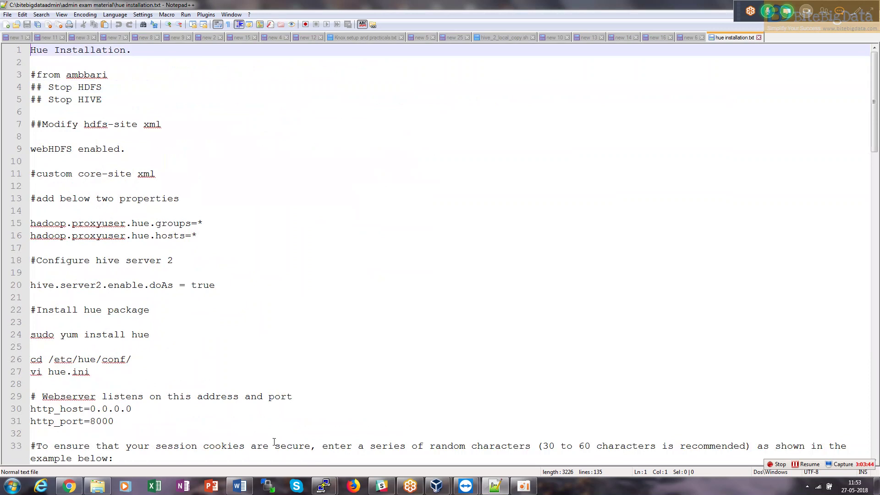
key(Page_Down)
key(Page_Down)
key(Page_Down)
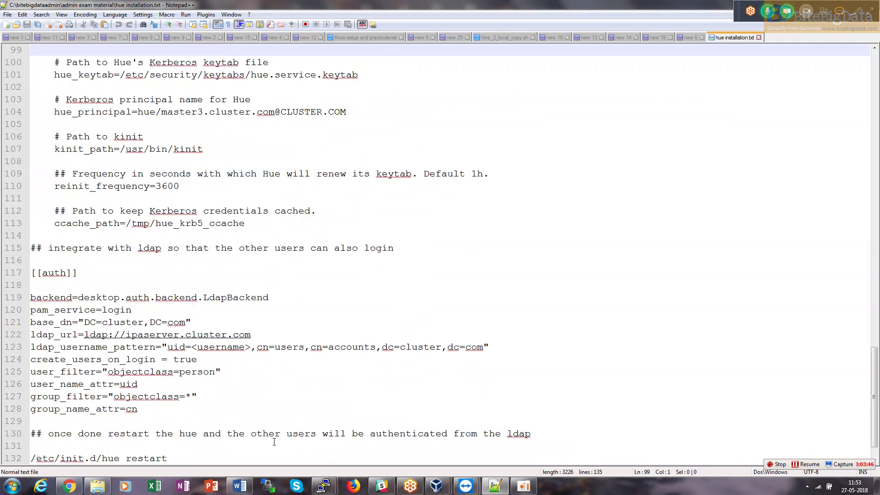
Search the notes for the yum command, then go back to the master2 terminal.
key(ctrl+f)
text(yum)
key(Return)
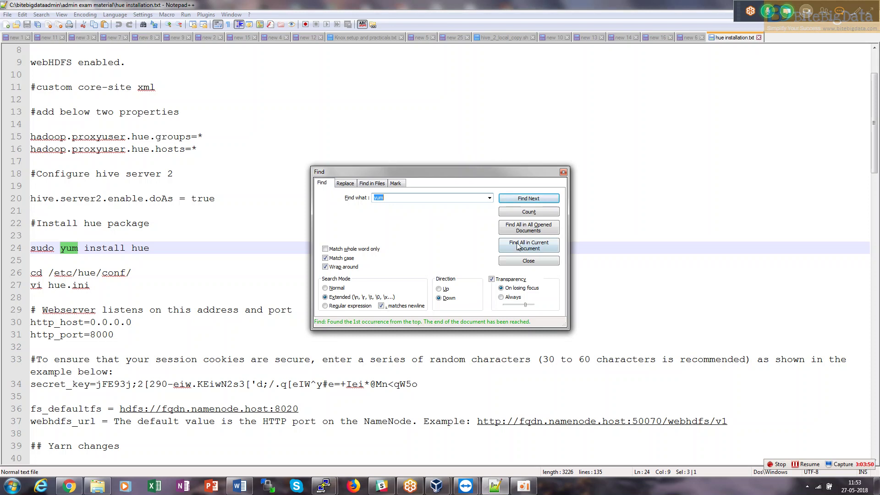
click(561, 172)
key(alt+Tab)
Run 'sudo yum install hue' and highlight the summary's repository, sizes, and package rows.
text(hue)
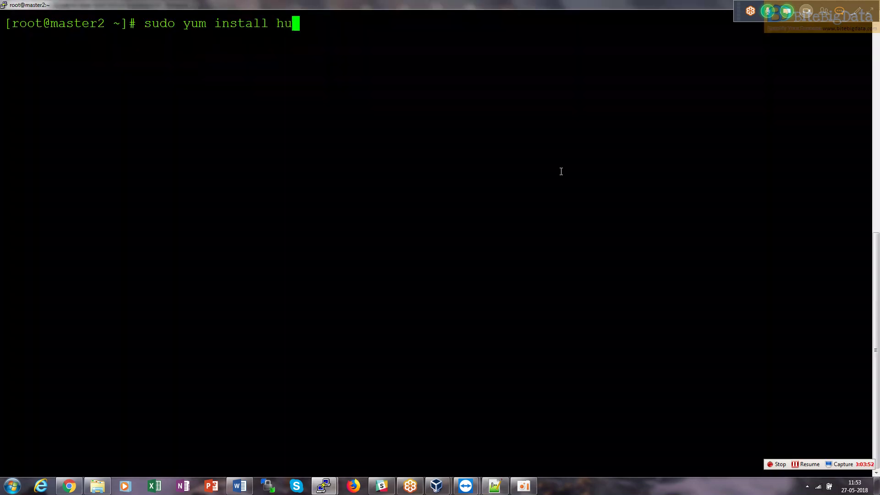
key(Return)
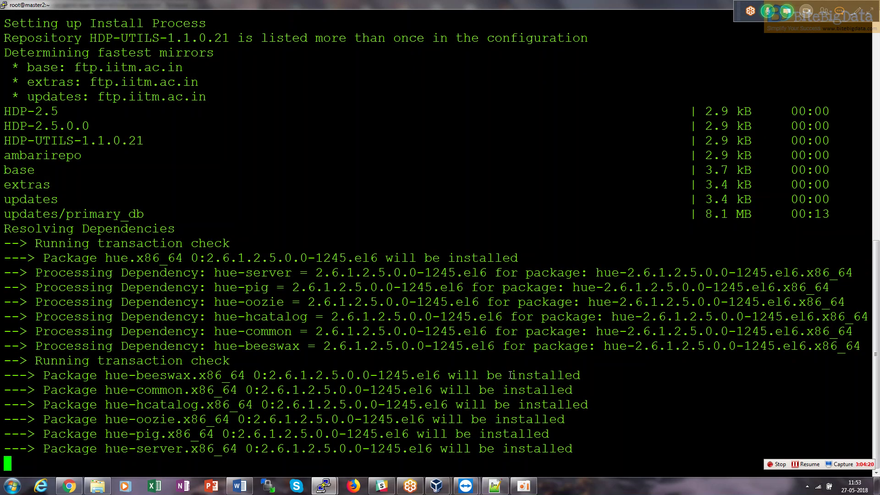
double_click(701, 200)
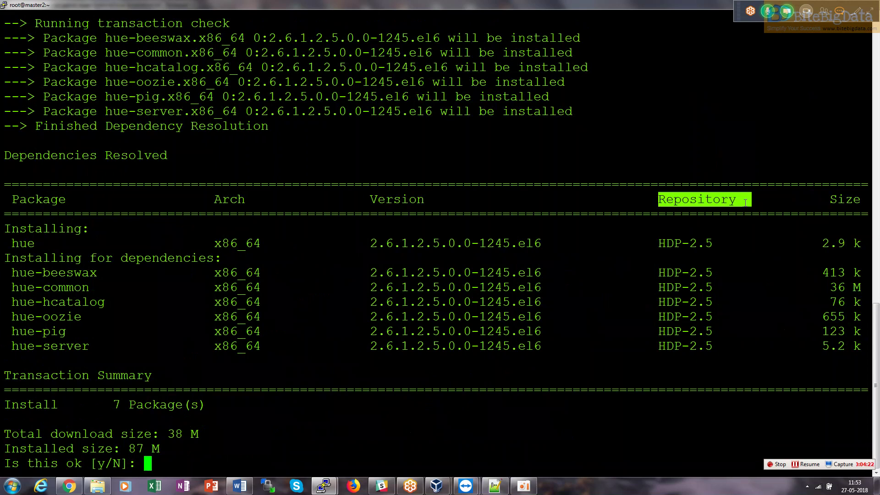
drag(670, 243, 668, 331)
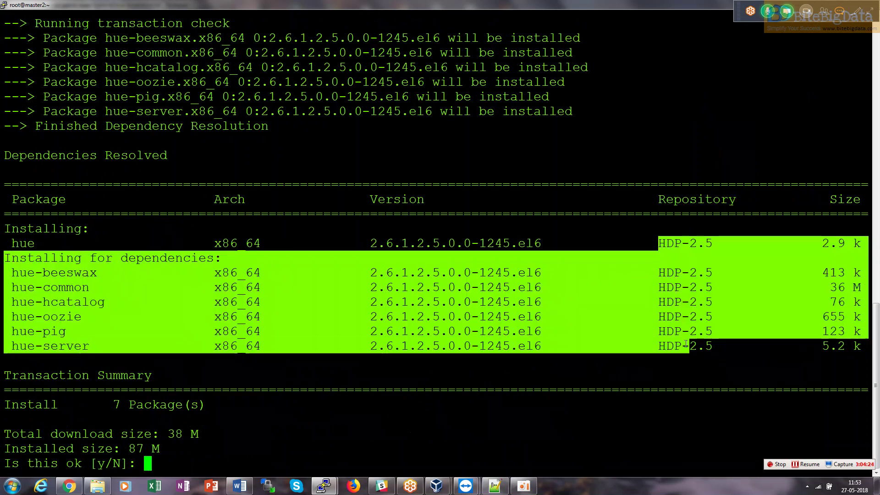
click(685, 345)
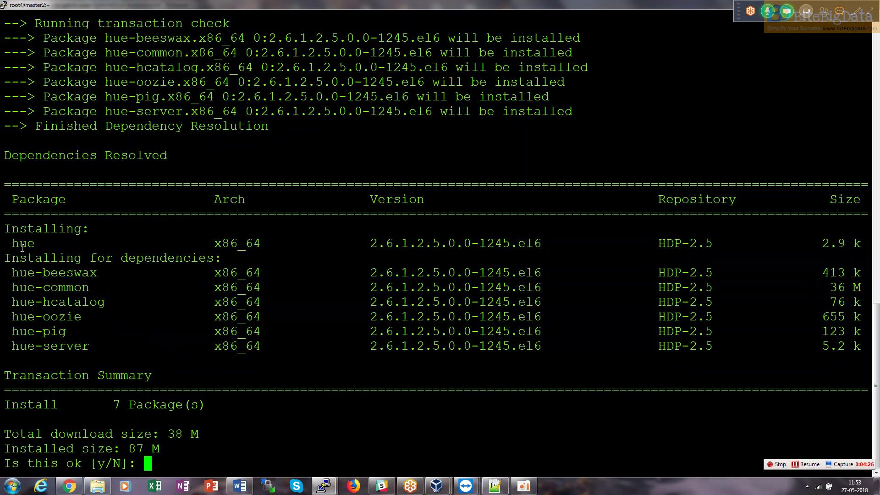
drag(22, 247, 578, 239)
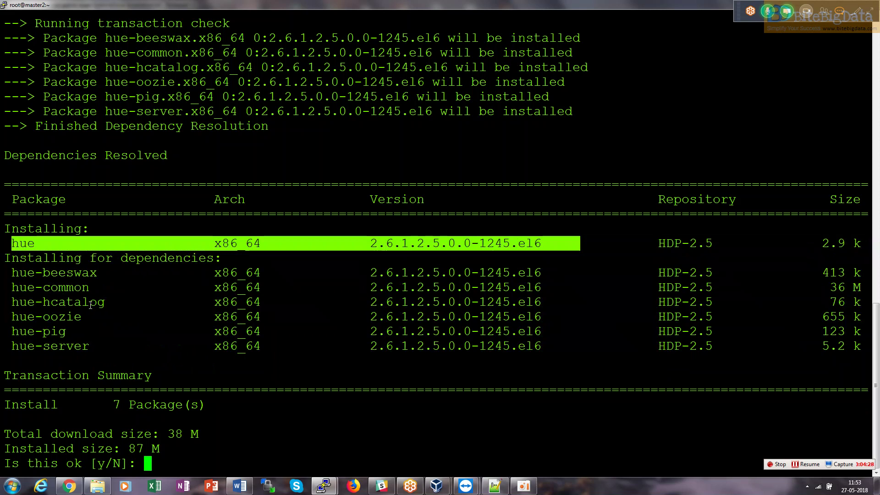
drag(13, 275, 117, 346)
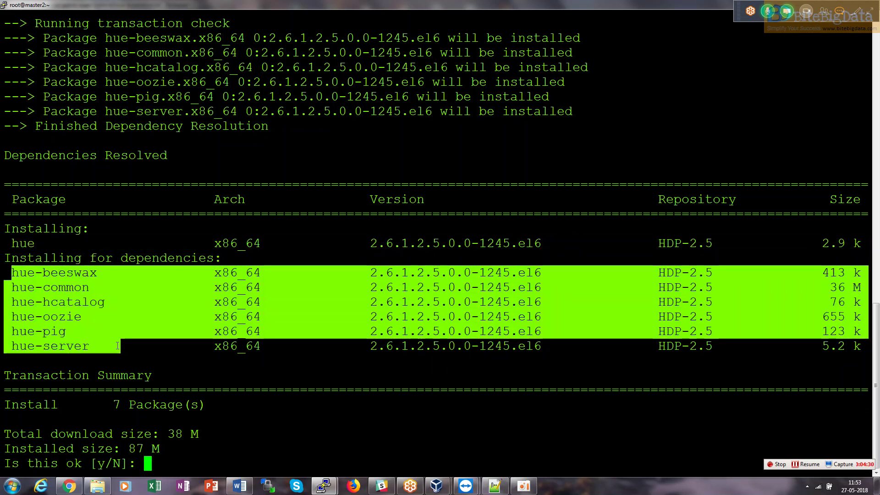
click(117, 346)
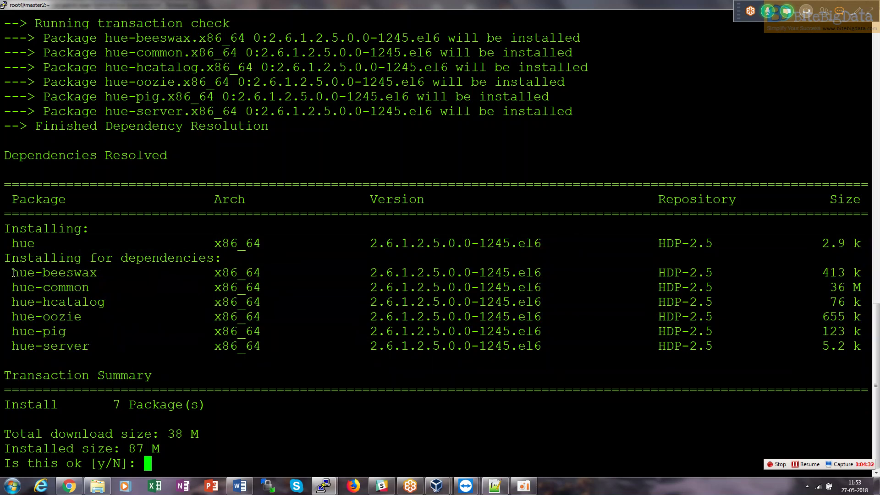
Point out the hue-beeswax, hue-oozie, hue-pig, hue-hcatalog, and hue-server dependencies, then confirm with y.
drag(10, 272, 102, 275)
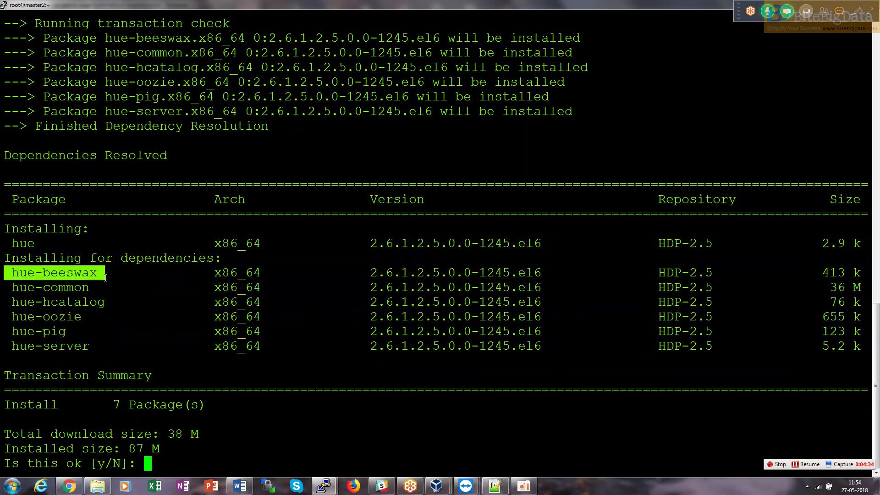
drag(11, 316, 101, 317)
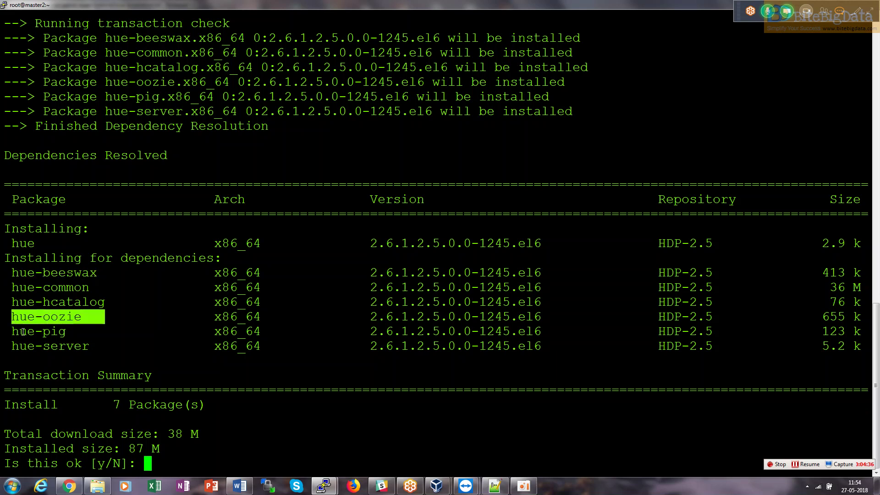
drag(12, 331, 92, 336)
drag(11, 301, 136, 303)
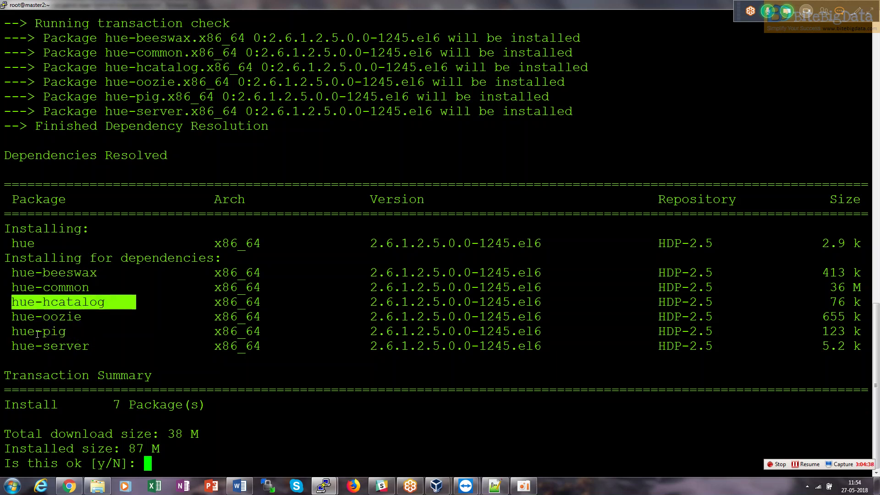
drag(11, 345, 92, 345)
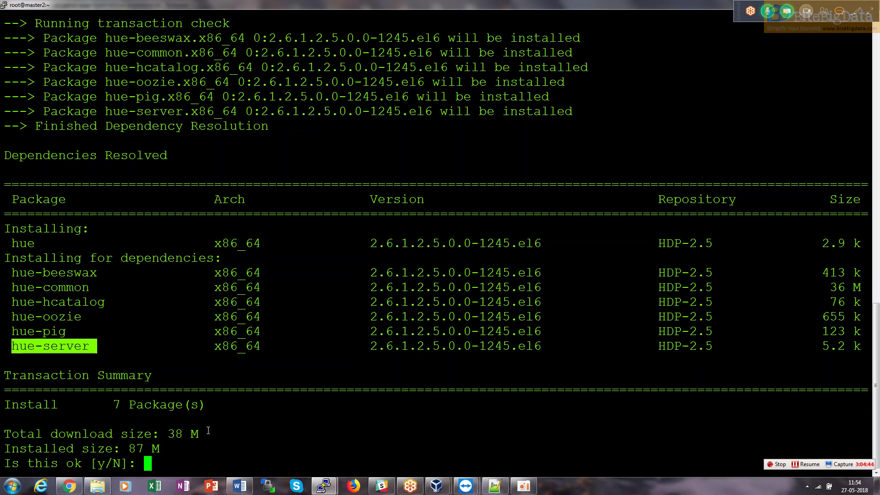
text(y)
key(Return)
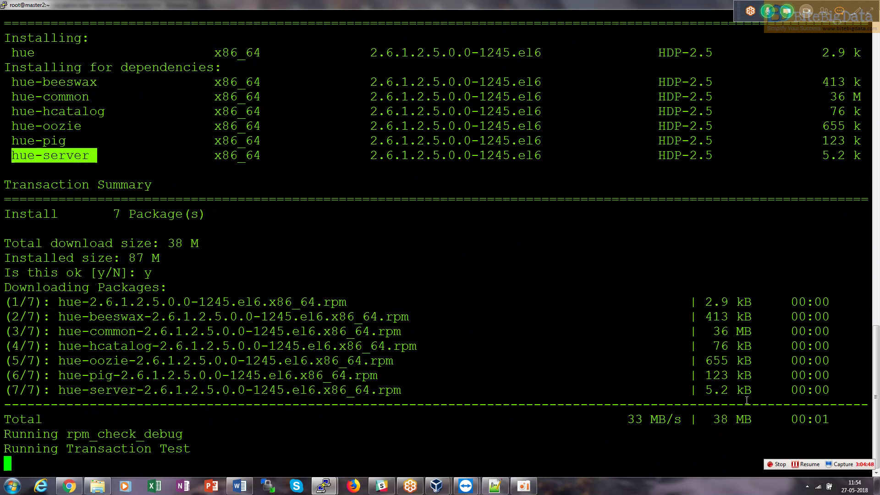
Wait for yum to report Complete!, then switch to the Ambari HDFS summary in Chrome.
click(809, 464)
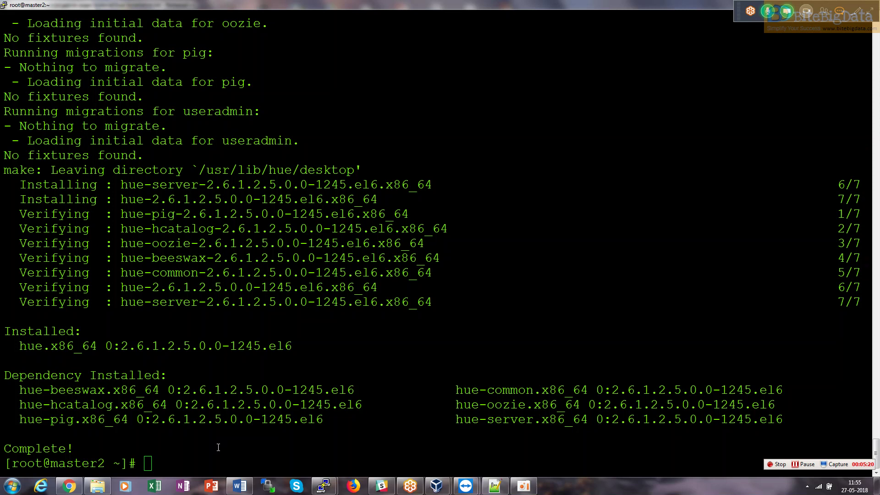
click(70, 486)
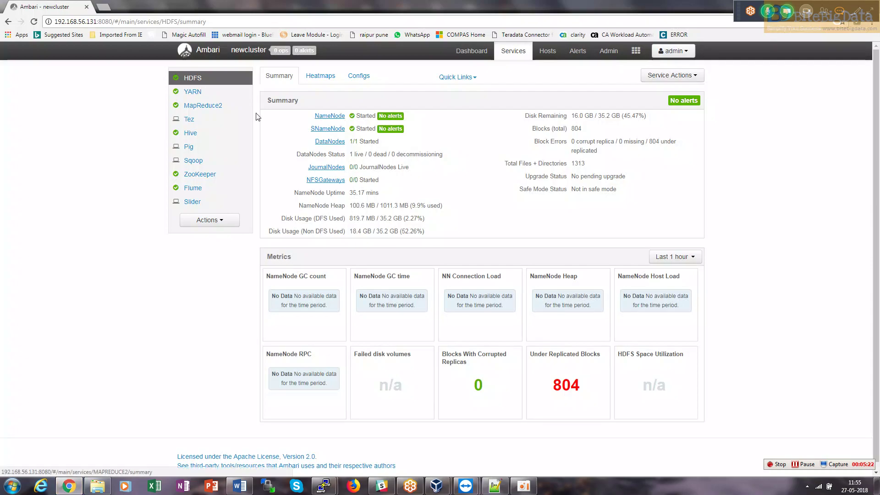
Open the HDFS Configs tab and copy the two hadoop.proxyuser.hue core-site lines from the notes.
click(359, 76)
click(494, 486)
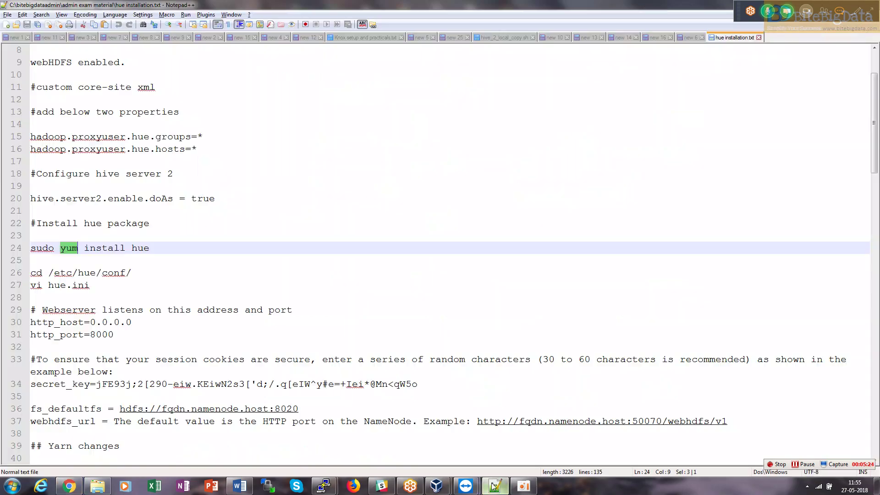
drag(202, 150, 20, 141)
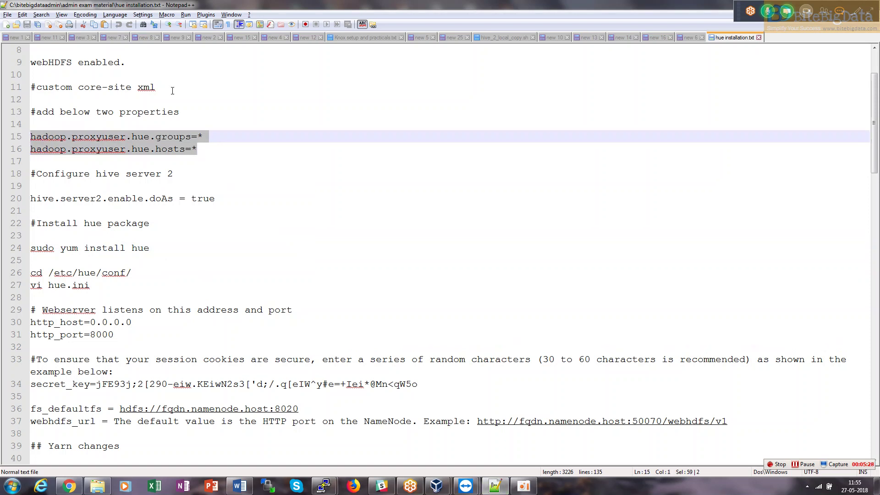
key(Up)
key(Up)
key(Up)
key(Up)
key(Up)
key(Up)
key(Up)
key(Up)
key(Up)
key(Up)
key(Up)
key(Up)
key(Up)
key(Up)
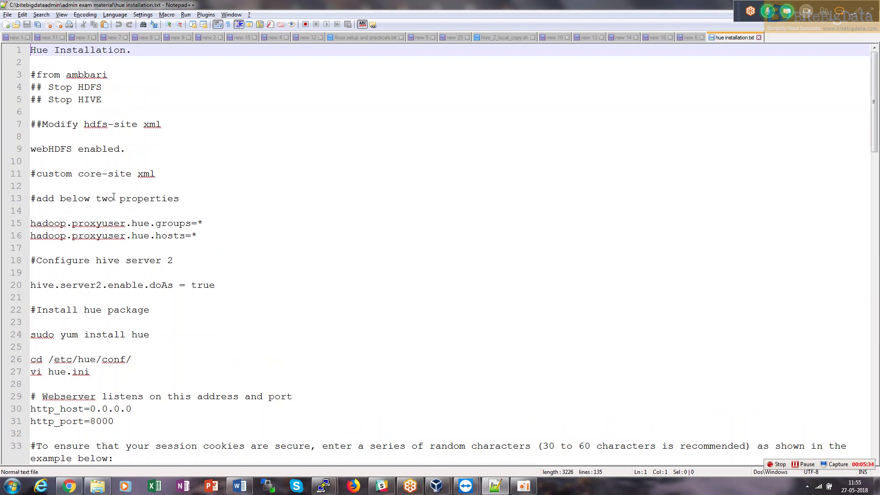
drag(78, 168, 125, 173)
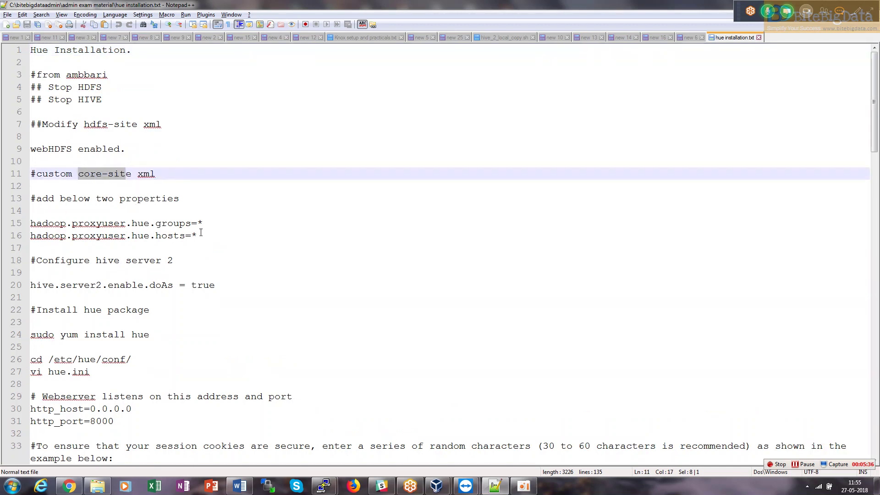
drag(197, 235, 20, 223)
key(ctrl+c)
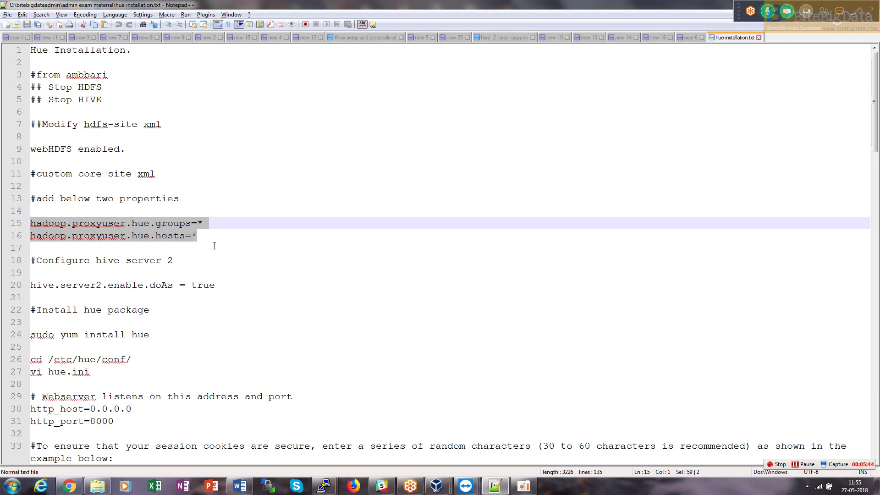
key(alt+Tab)
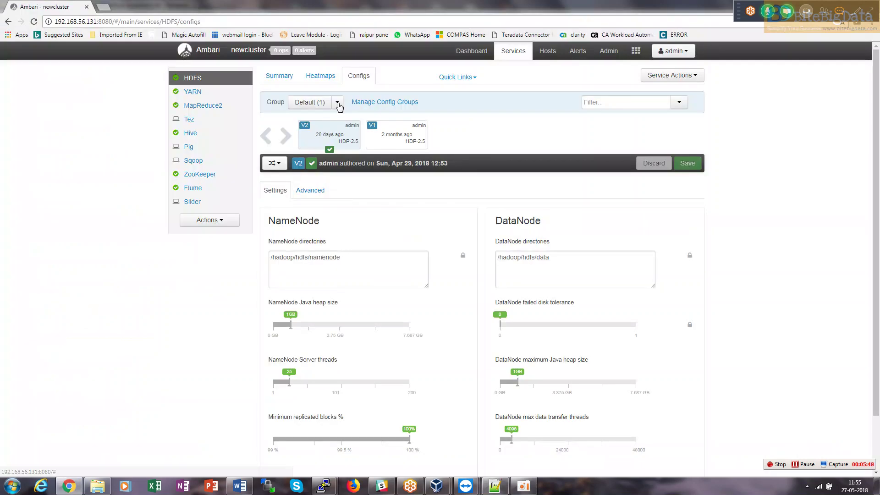
Open the HDFS Advanced configs, filter properties by 'core', and expand the Custom core-site section.
key(alt+Tab)
key(alt+Tab)
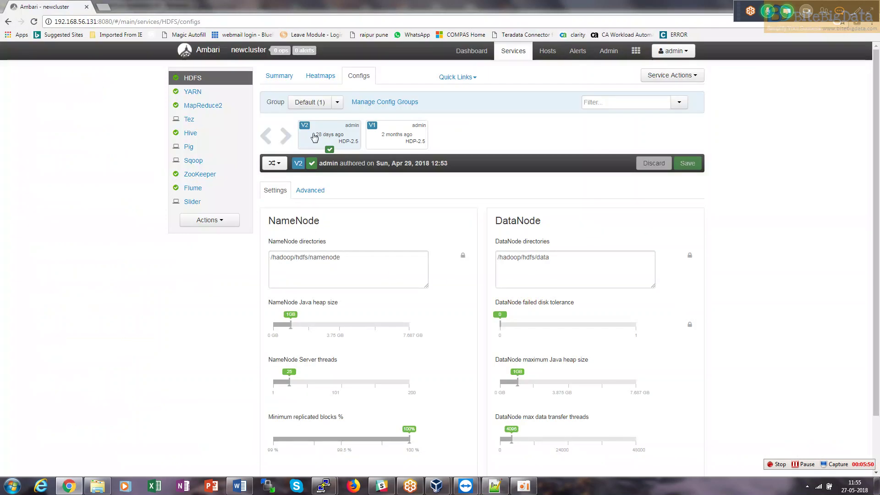
click(316, 193)
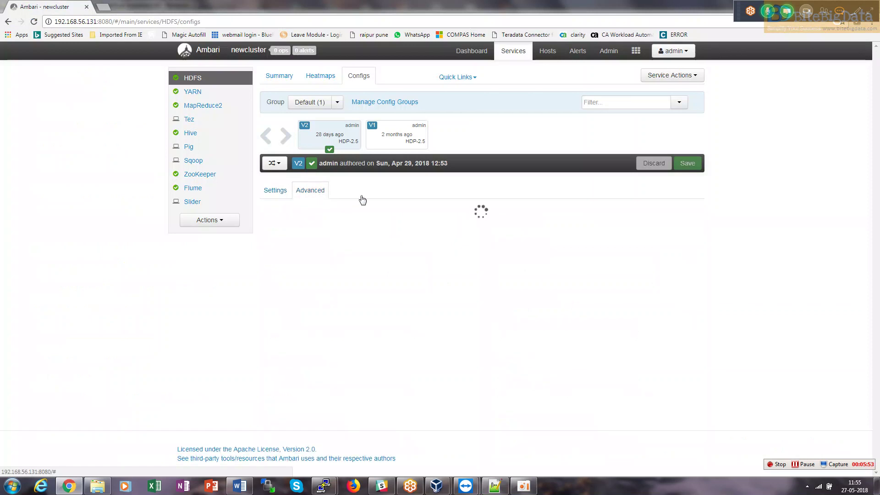
click(615, 102)
text(co)
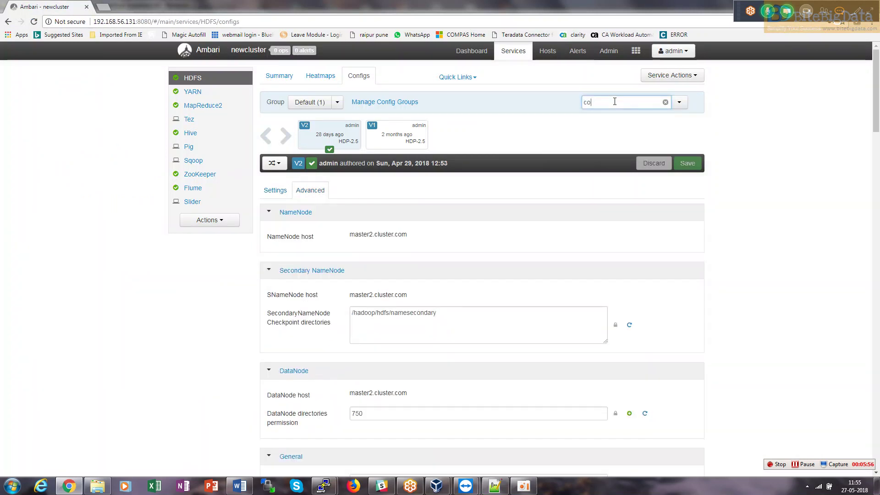
text(re)
key(BackSpace)
key(BackSpace)
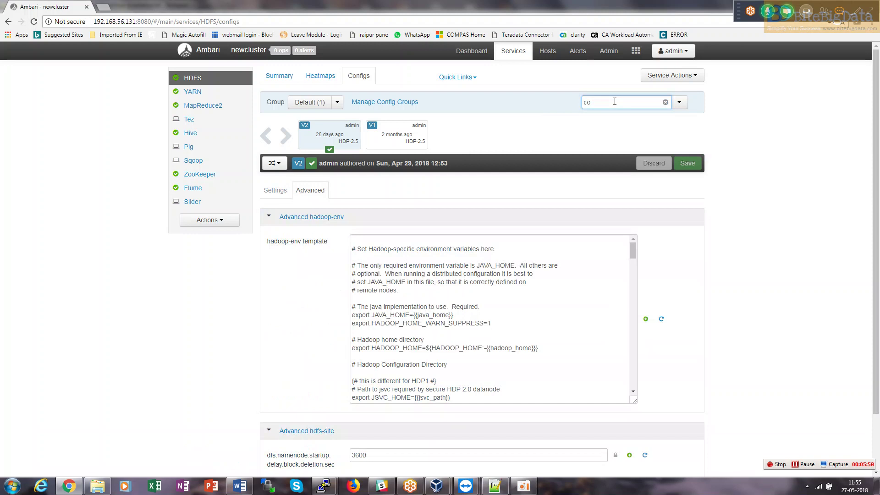
drag(876, 115, 877, 454)
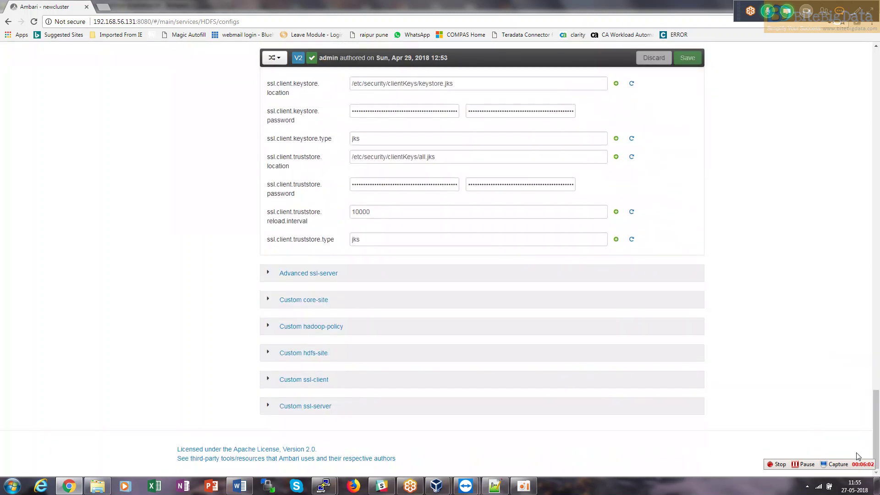
click(312, 300)
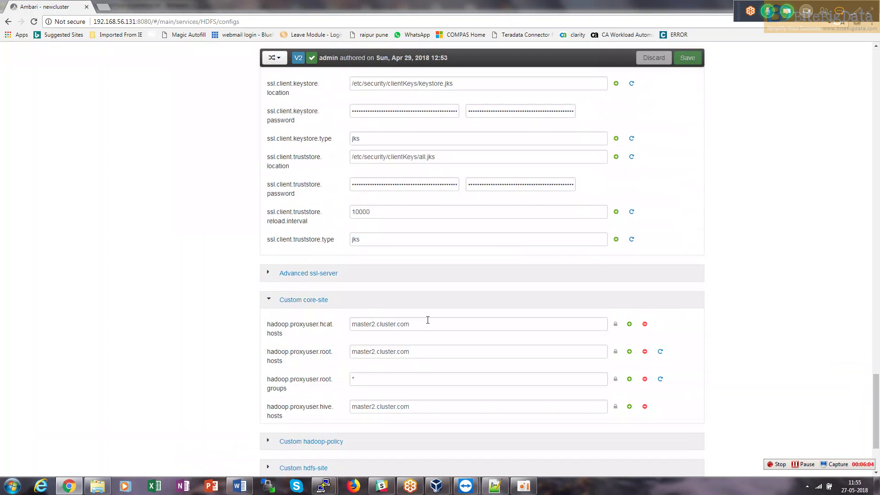
drag(878, 392, 878, 447)
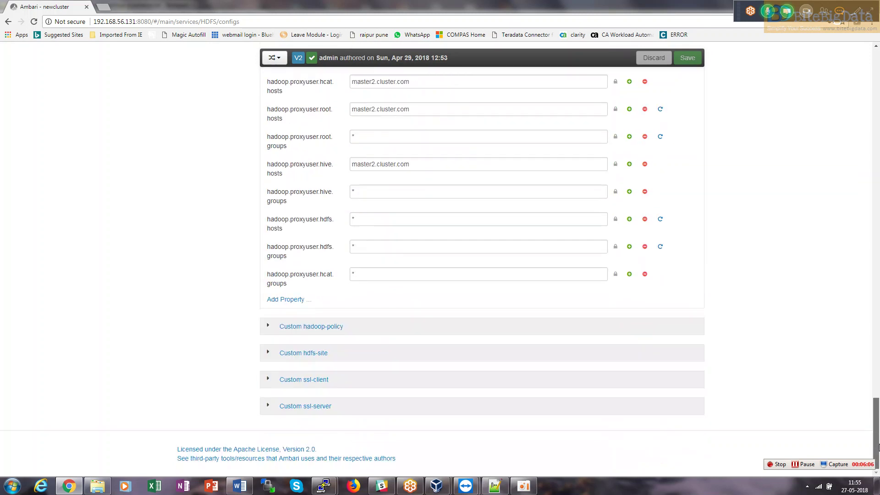
Paste hadoop.proxyuser.hue.groups=* and hadoop.proxyuser.hue.hosts=* as new Custom core-site properties.
click(287, 300)
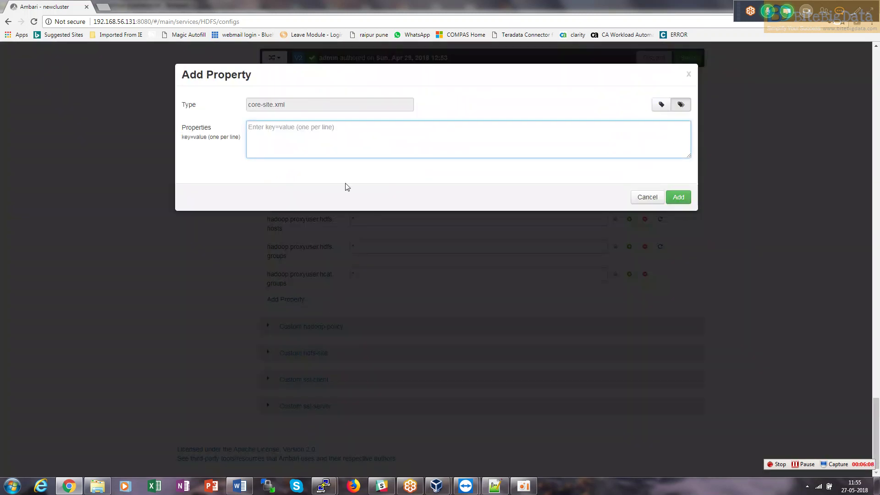
key(ctrl+v)
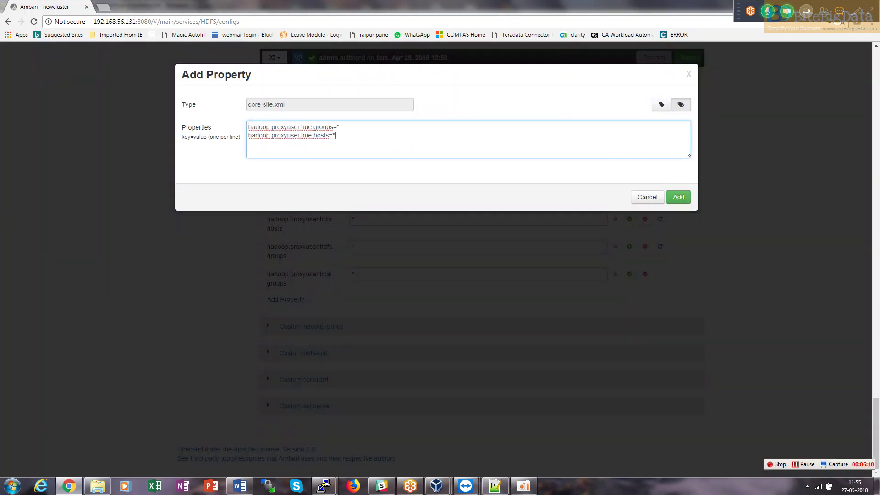
click(679, 197)
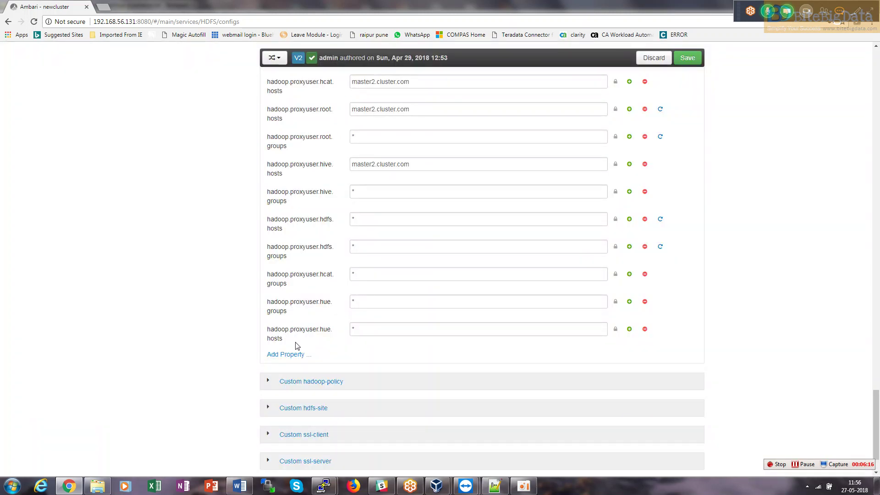
drag(297, 345, 264, 306)
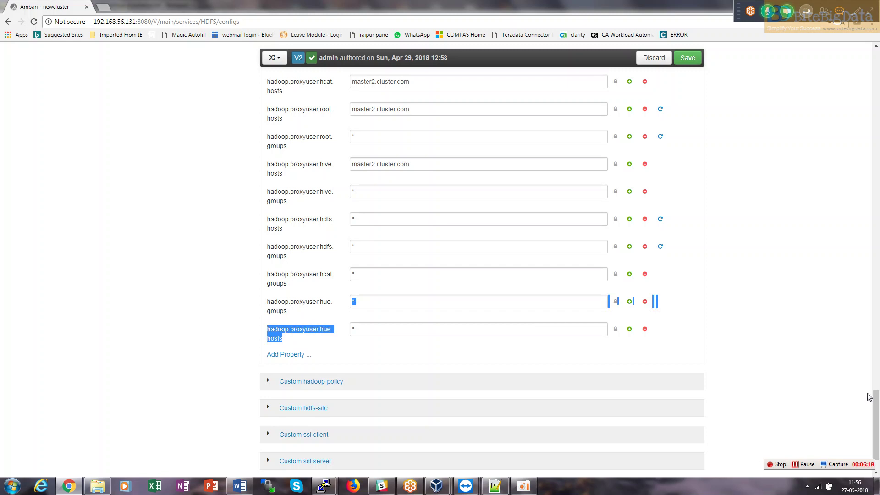
drag(876, 426, 850, 124)
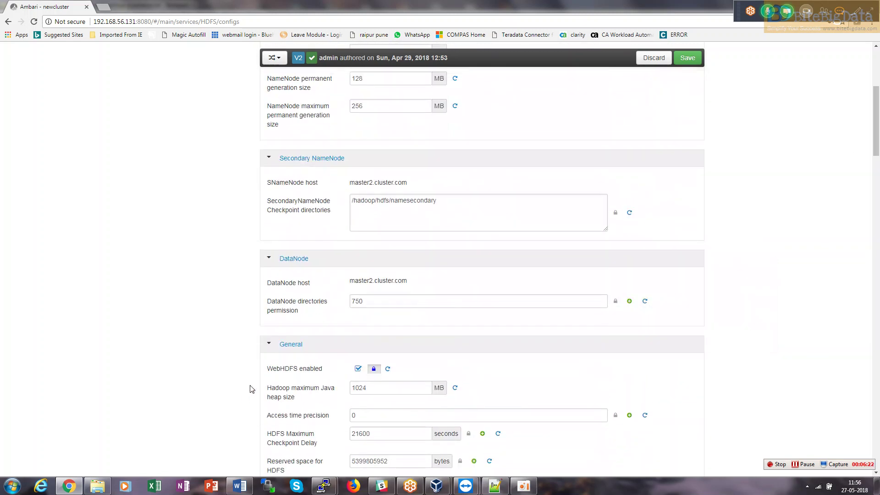
drag(326, 369, 308, 370)
Check the webHDFS line in the notes, then save the HDFS configuration with the note 'hue changes'.
key(alt+Tab)
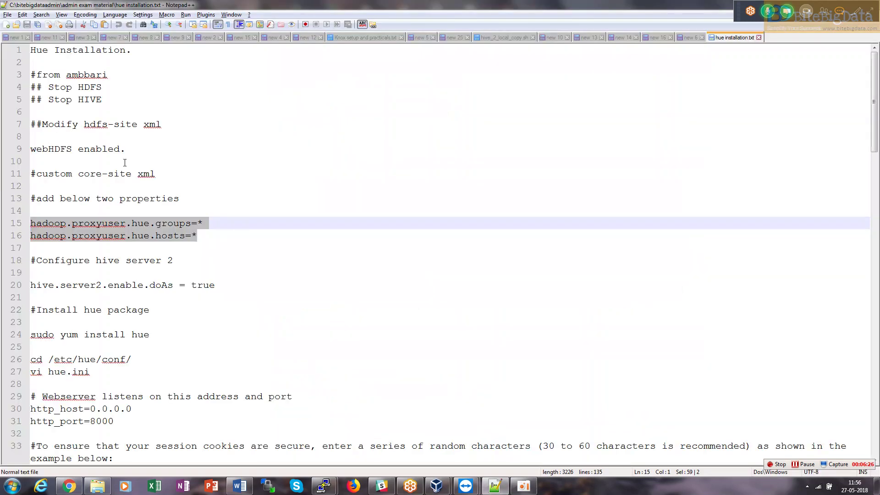
drag(125, 150, 73, 150)
key(alt+Tab)
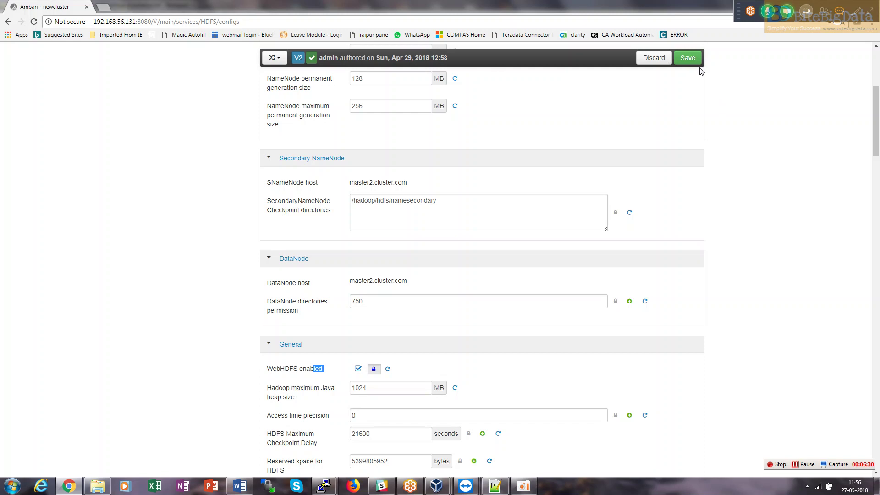
click(689, 58)
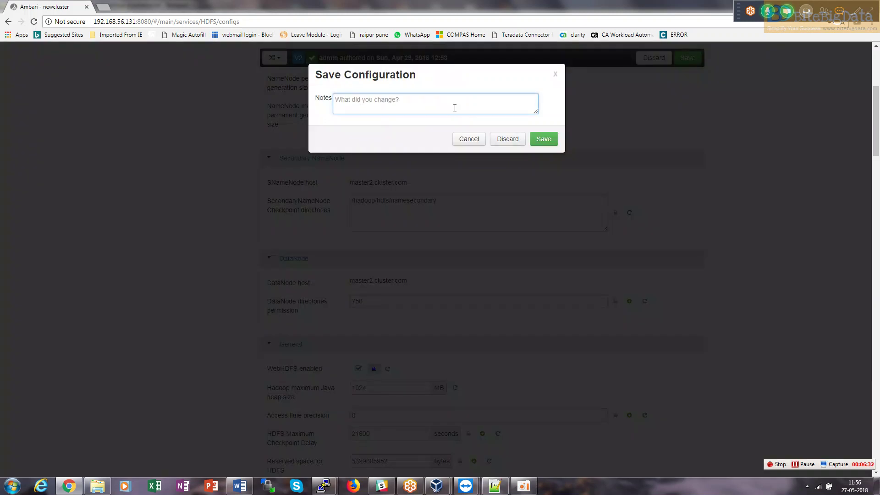
text(hue changes)
click(542, 138)
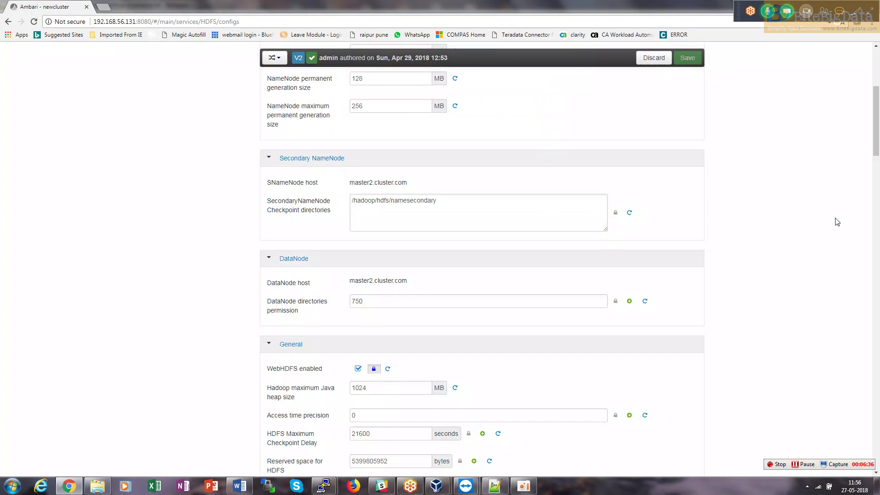
drag(870, 133, 824, 64)
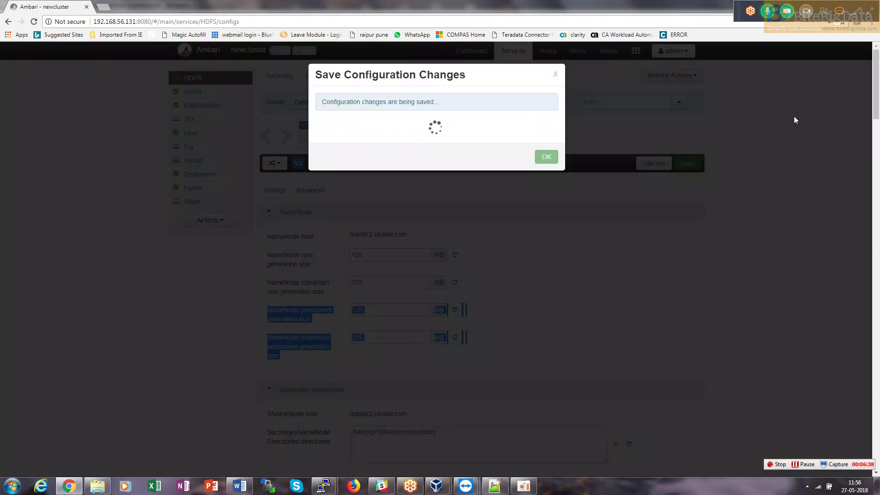
key(alt+Tab)
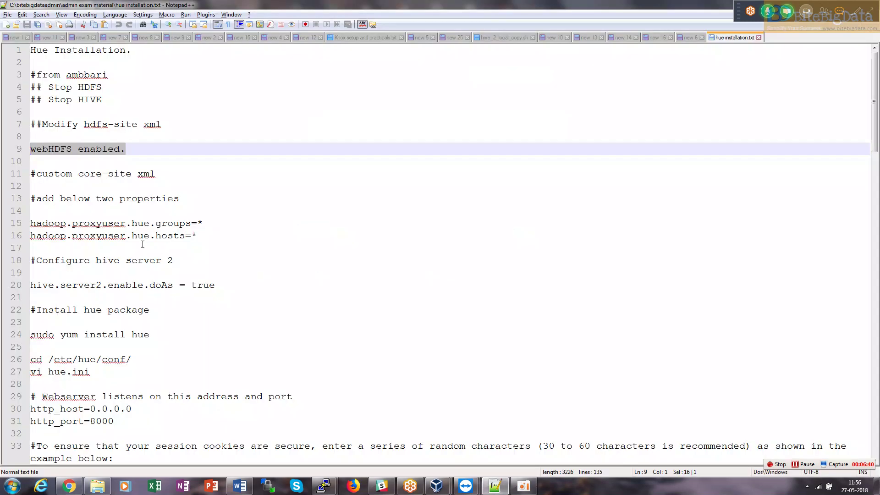
Select the hive.server2.enable.doAs = true note in the Hue notes, then return to Ambari.
drag(189, 256, 30, 285)
key(ctrl+c)
click(212, 304)
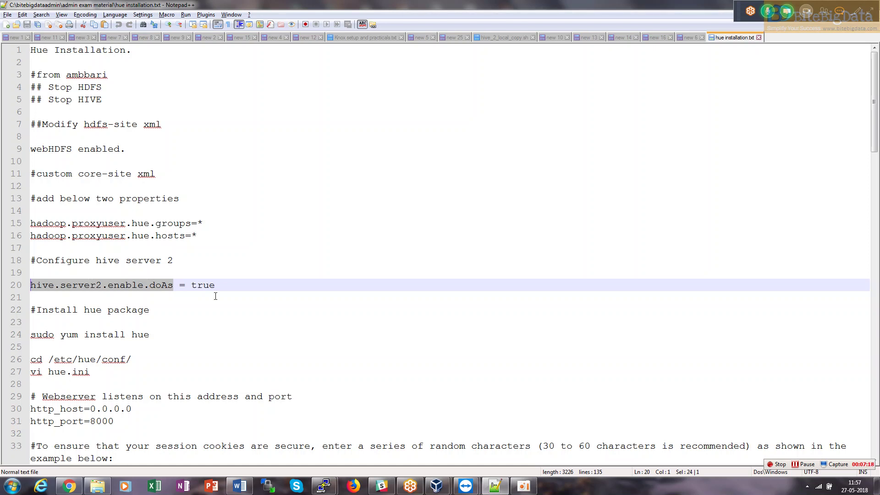
key(alt+Tab)
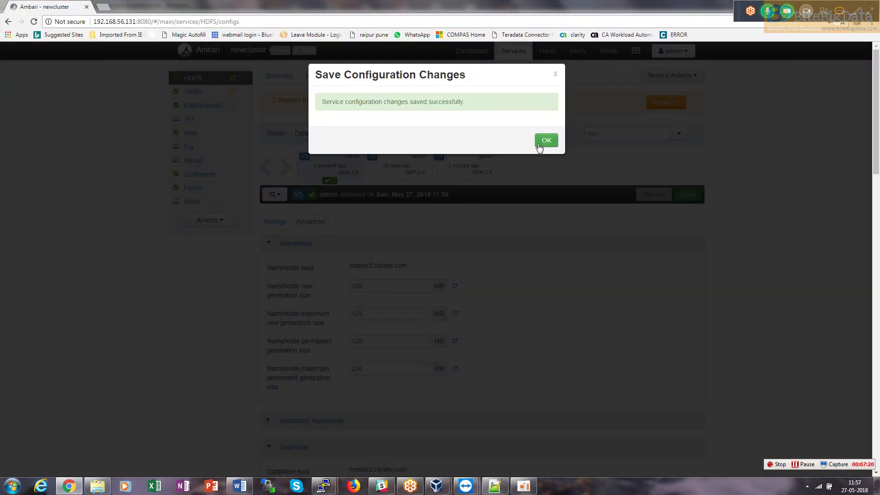
In Hive's advanced configs, change hive.server2.enable.doAs from false to true.
click(544, 140)
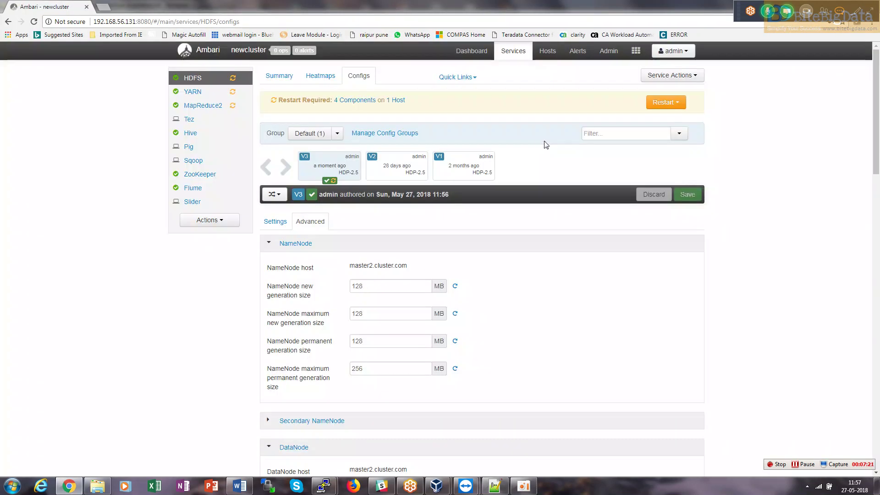
click(199, 136)
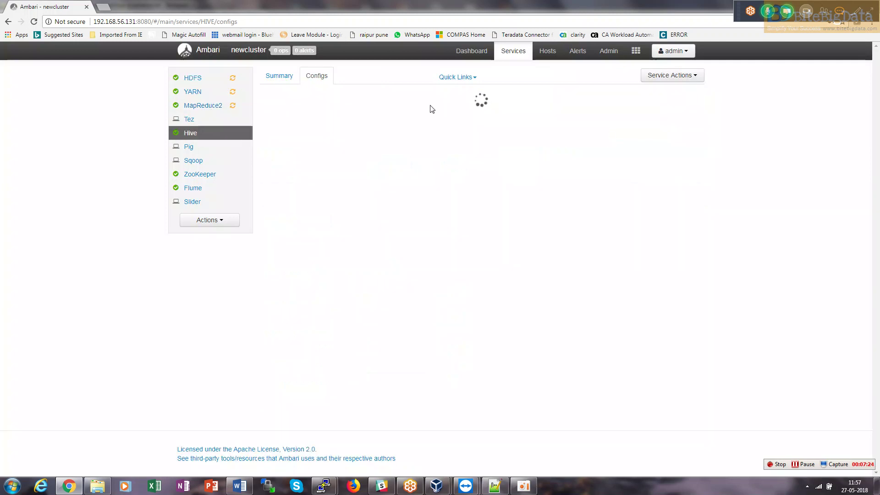
key(alt+Tab)
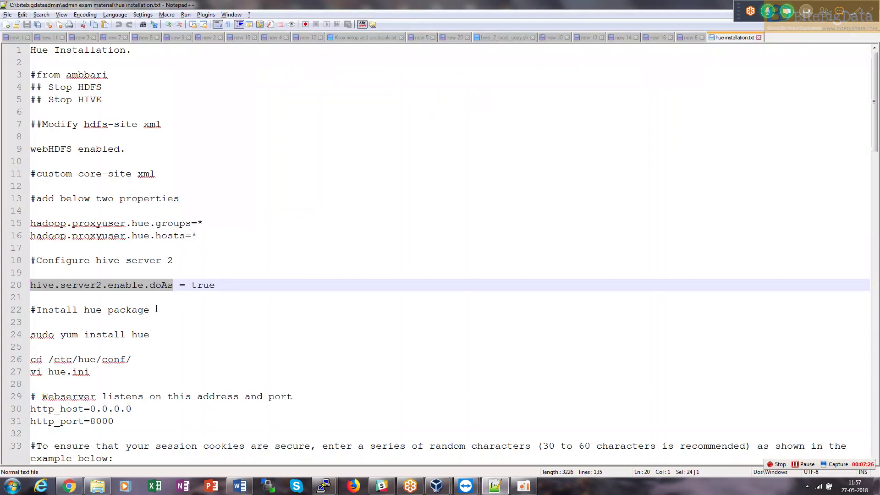
key(alt+Tab)
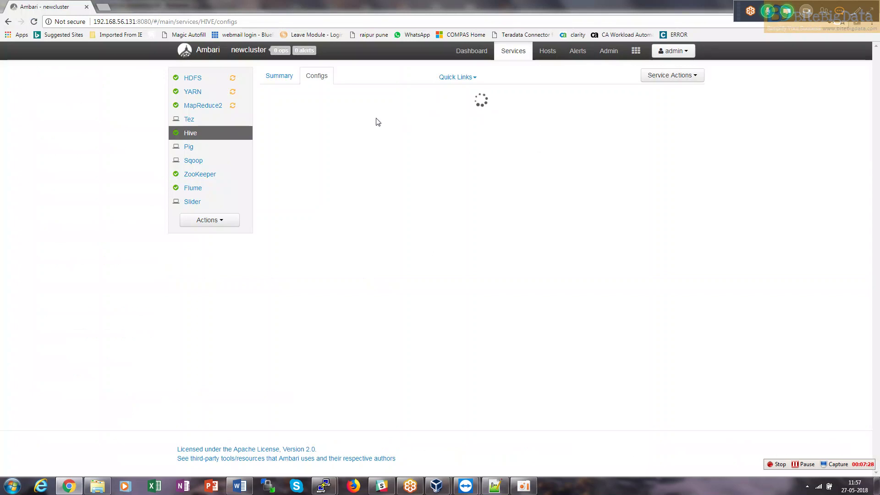
click(314, 190)
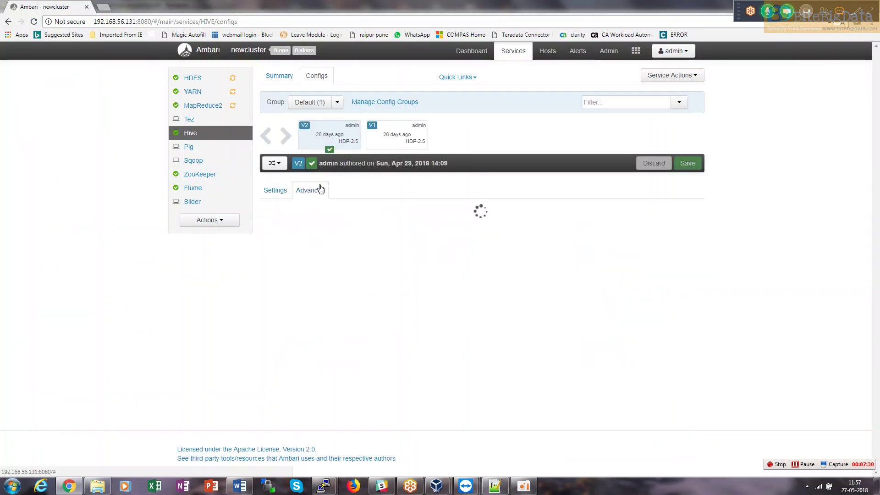
click(598, 102)
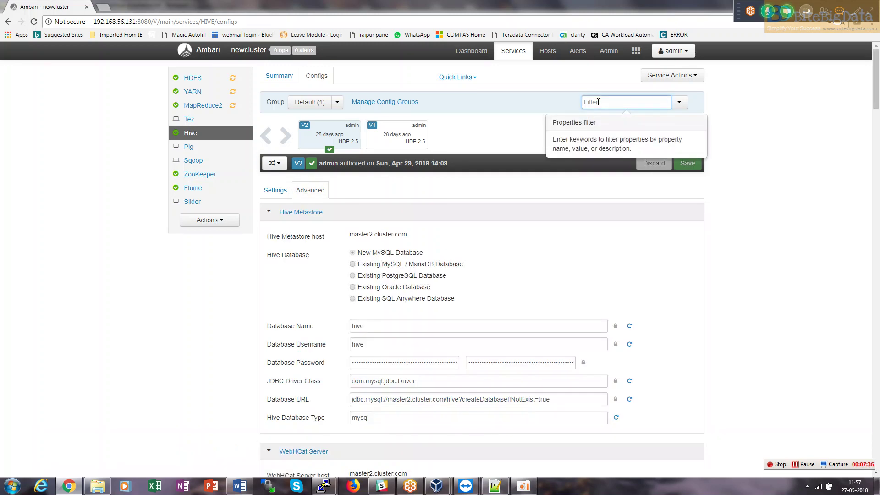
key(ctrl+v)
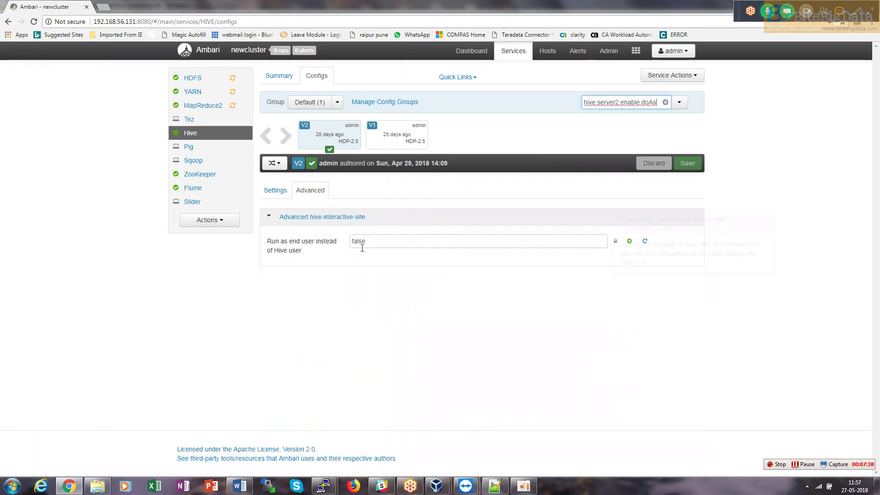
drag(366, 242, 337, 246)
text(trun)
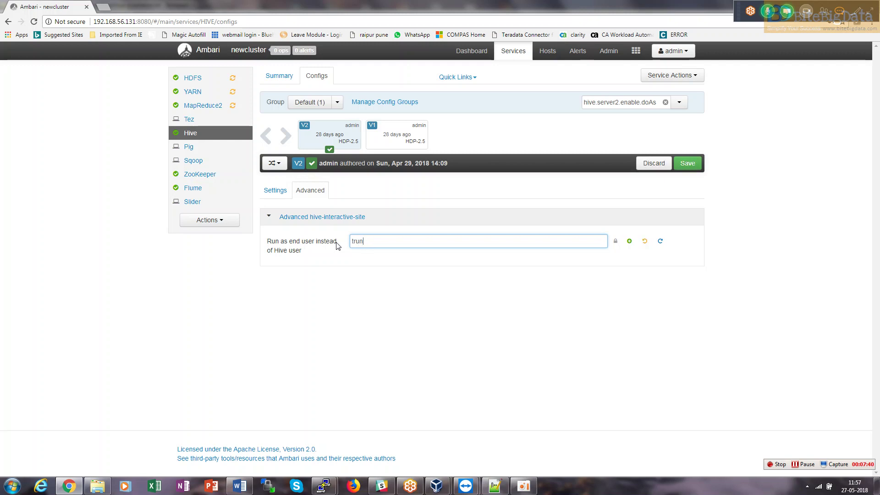
key(BackSpace)
text(e)
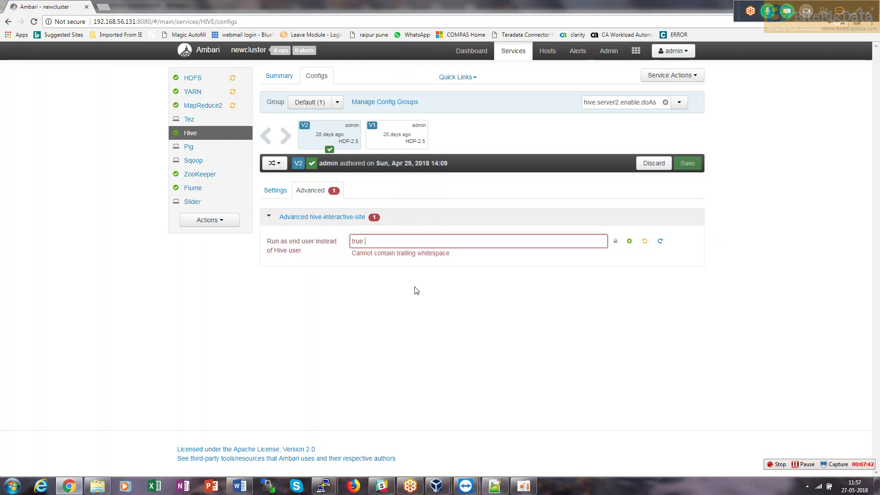
key(BackSpace)
Save the Hive configuration with a Hue impersonation note, proceeding past the recommendation warnings.
key(alt+Tab)
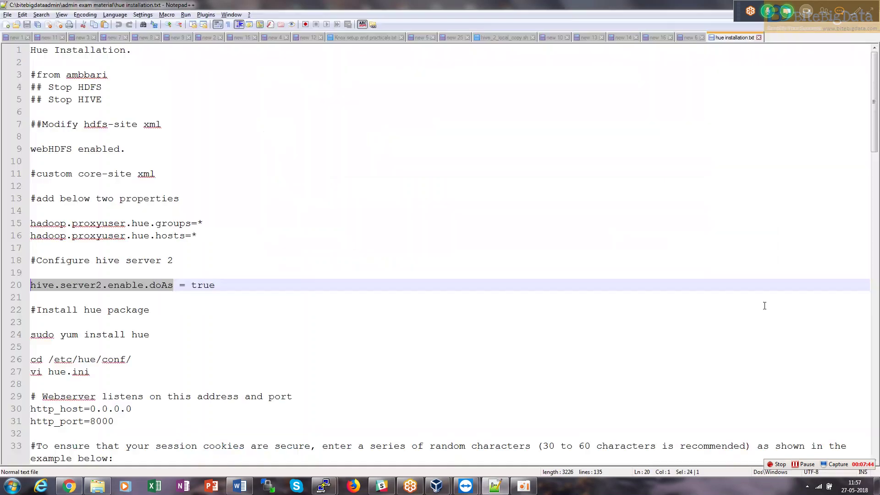
key(alt+Tab)
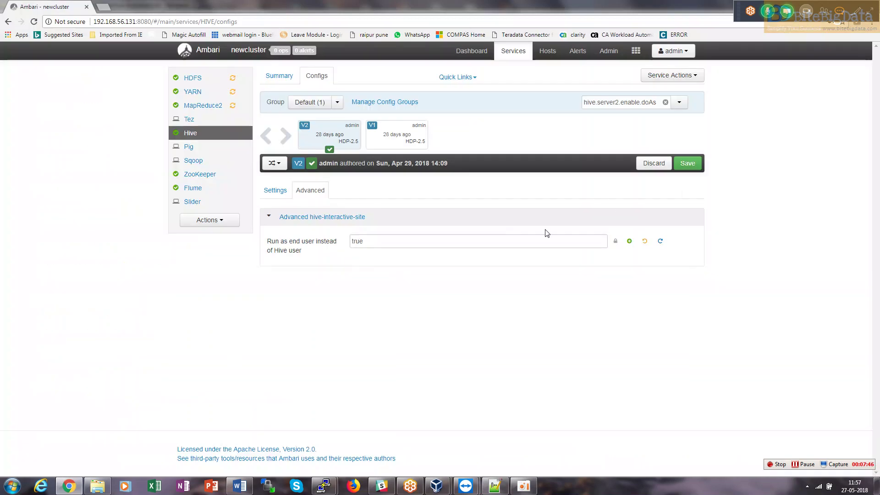
click(687, 163)
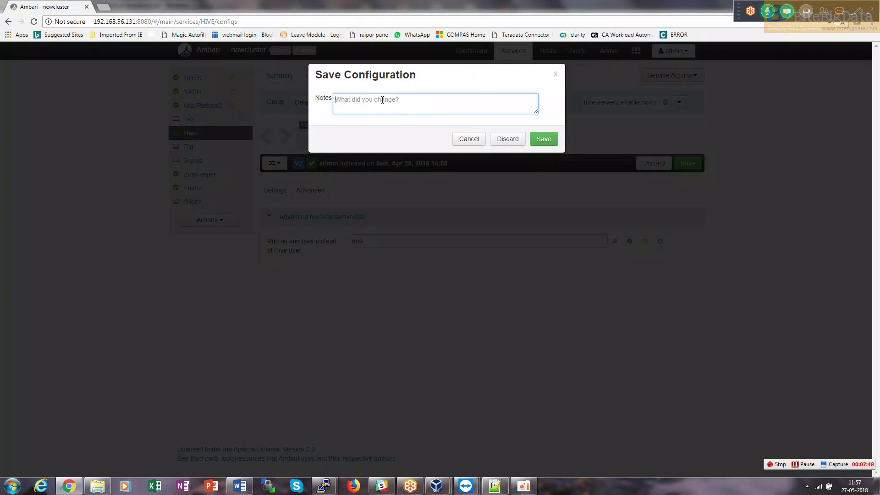
text(hue impoer)
key(BackSpace)
key(BackSpace)
text(rsonation on)
click(534, 139)
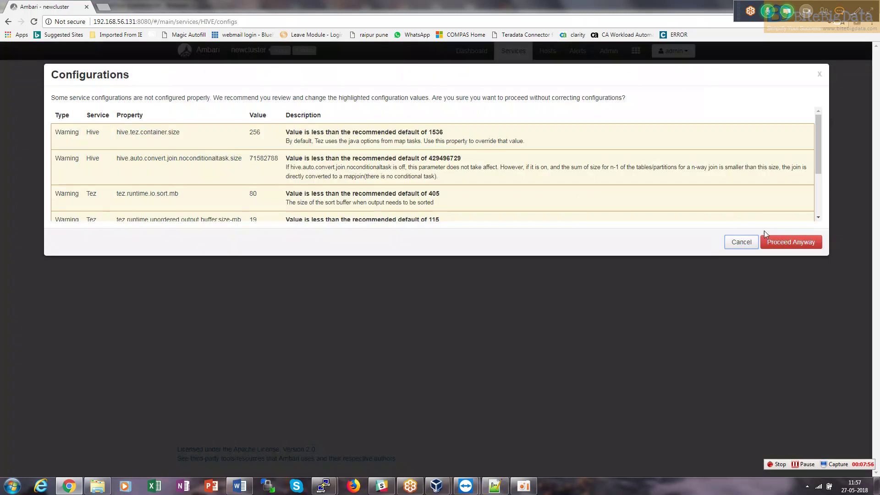
click(793, 242)
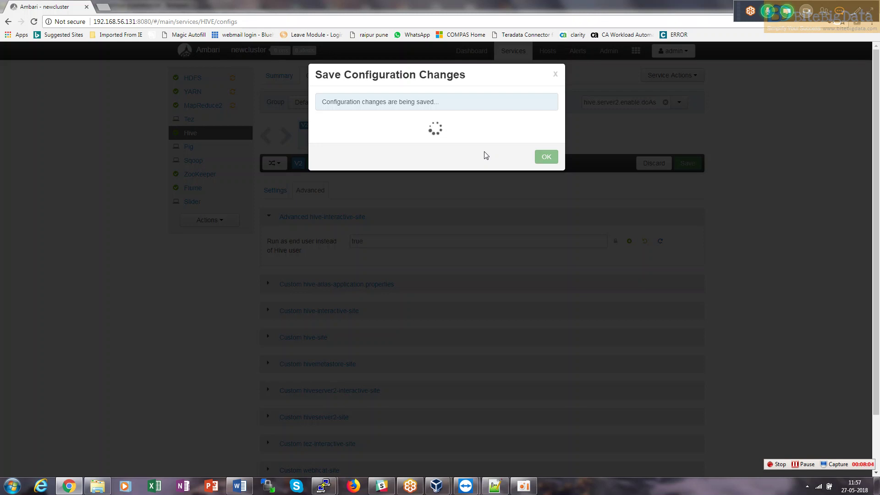
click(548, 143)
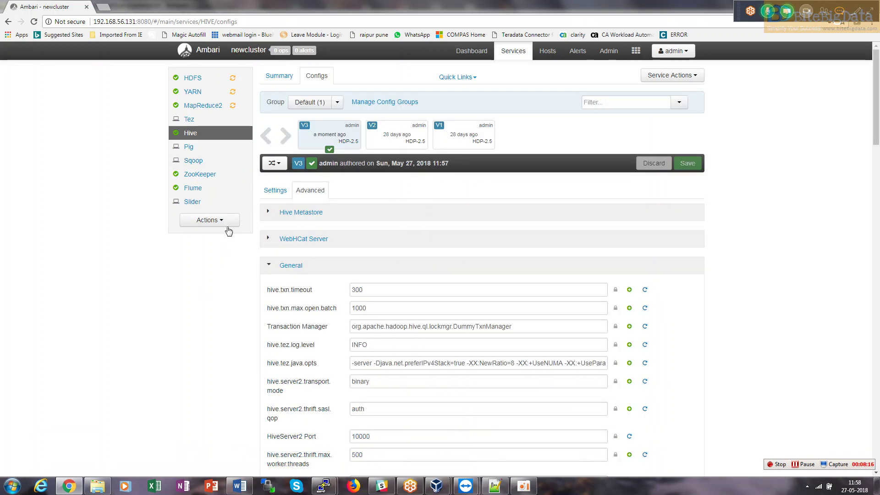
click(223, 222)
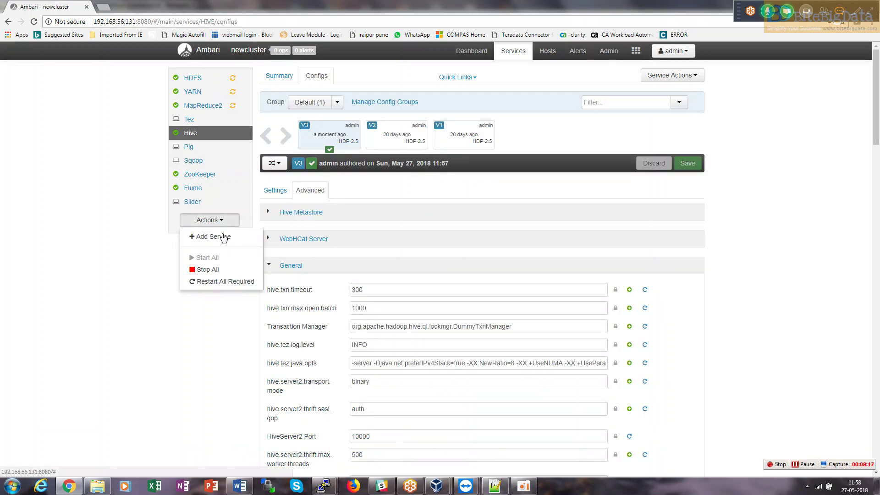
Launch Restart All Required for the services, then return to the Hue installation notes.
click(220, 282)
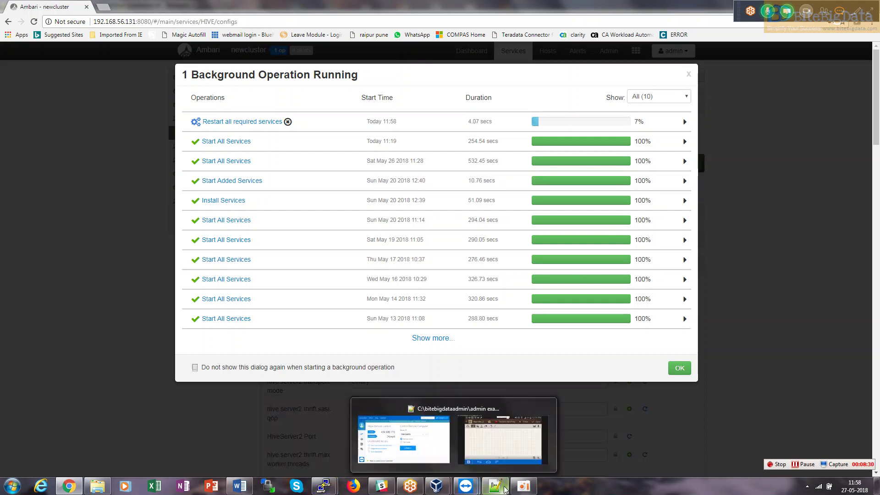
click(495, 486)
key(Down)
key(Down)
key(Down)
key(Down)
key(Down)
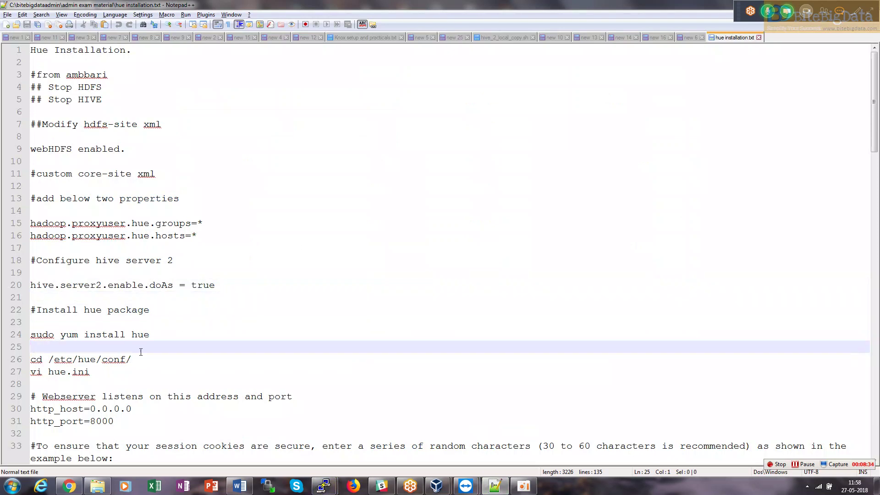
Change into /etc/hue/conf in the terminal, clear the screen and list its files.
drag(137, 358, 22, 363)
key(ctrl+c)
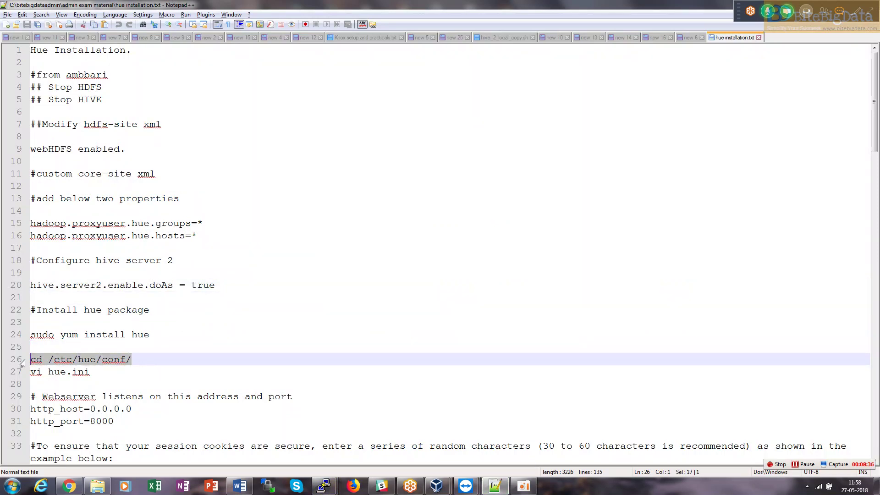
key(alt+Tab)
key(alt+Tab)
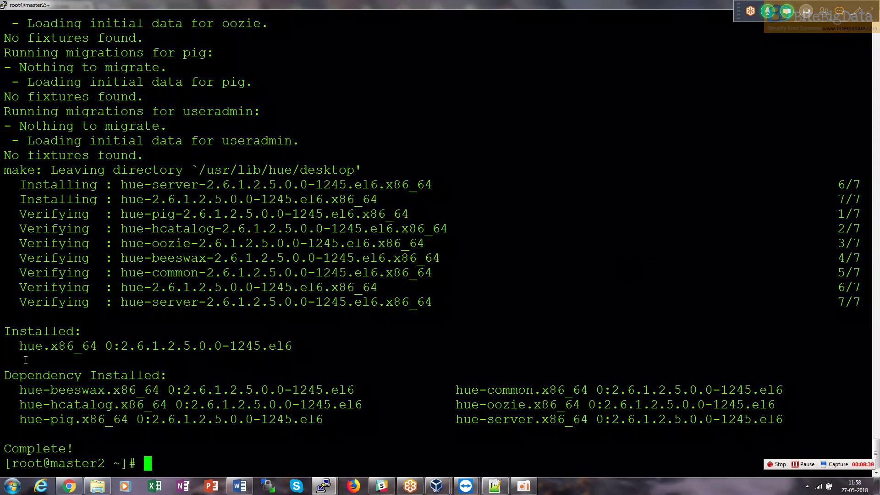
text(cd)
right_click(26, 359)
key(ctrl+c)
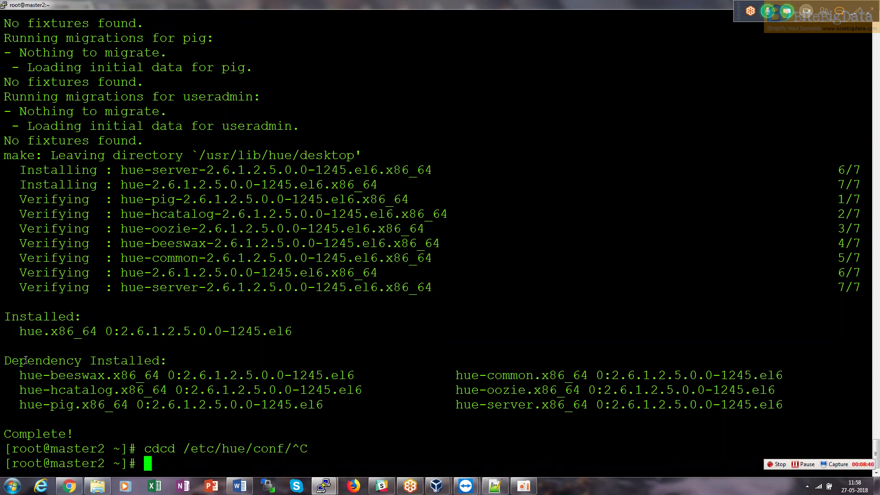
right_click(25, 359)
key(Return)
text(clear)
key(Return)
text(ll)
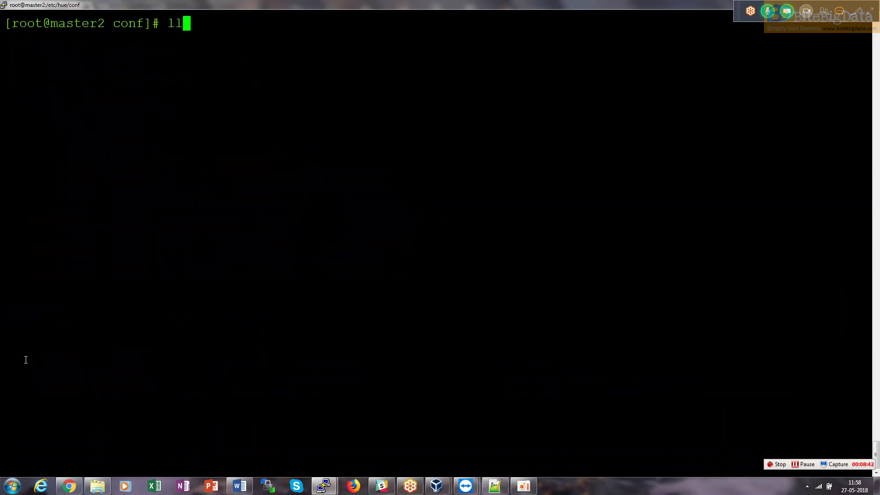
key(Return)
Start a vi command for the copied hue.ini file name.
double_click(361, 70)
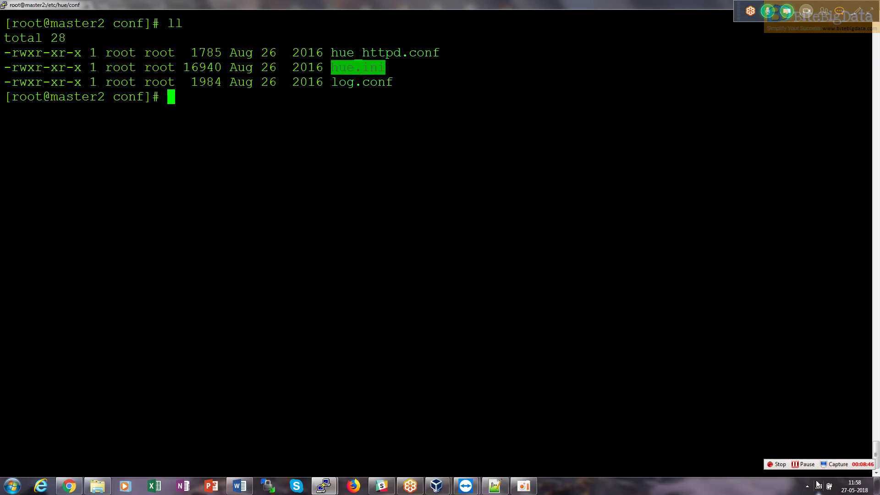
text(vi)
click(804, 463)
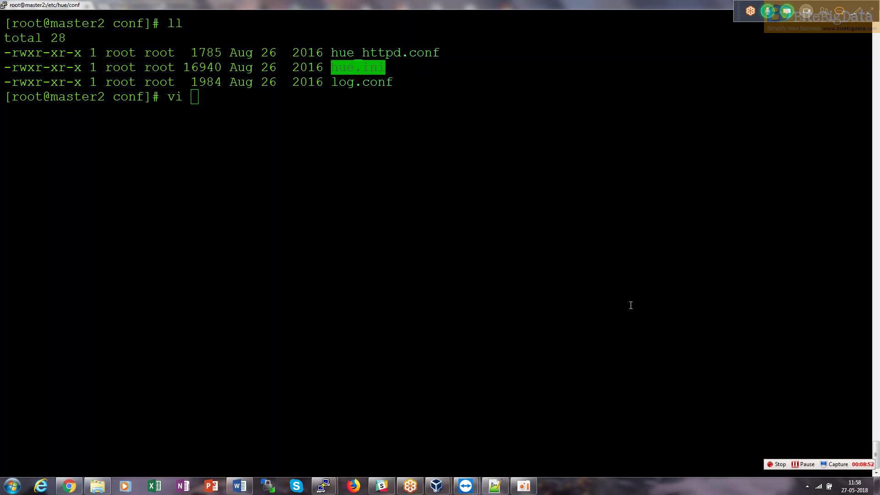
click(460, 241)
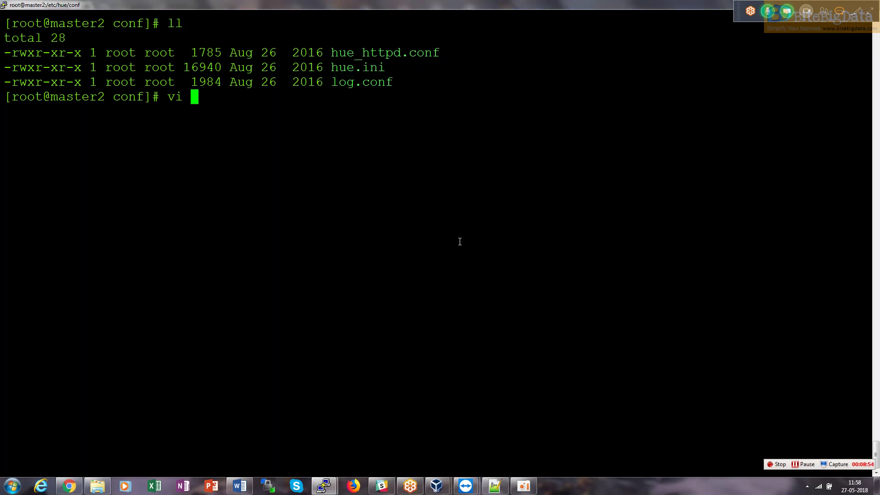
Open hue.ini in vi and select the http_host line in the installation notes.
text(hue.ini)
key(Return)
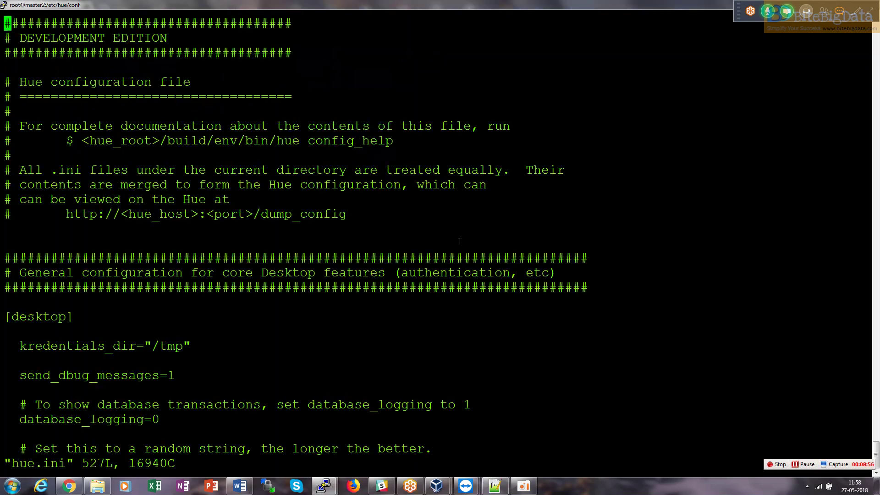
key(alt+Tab)
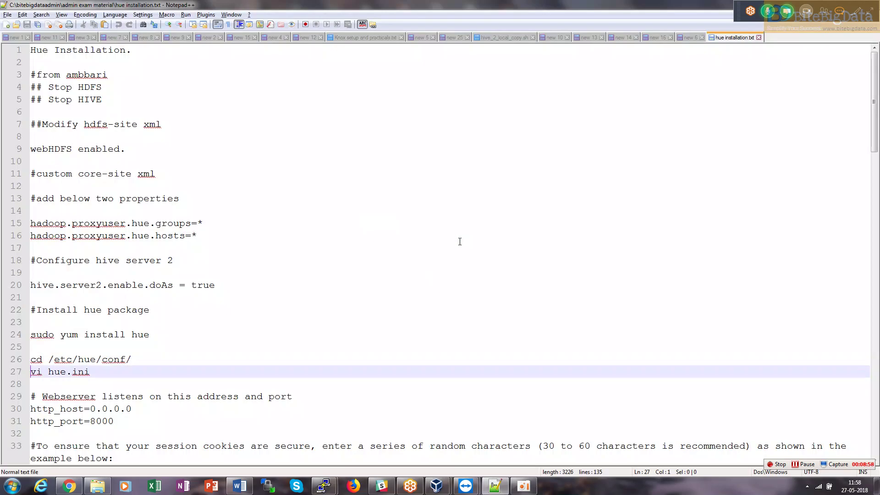
key(Down)
key(Down)
key(Down)
key(Down)
key(Down)
key(Down)
key(Down)
key(Down)
key(Down)
key(Down)
key(Down)
key(Down)
key(Down)
key(Down)
key(Down)
key(Down)
key(Down)
key(Down)
key(Down)
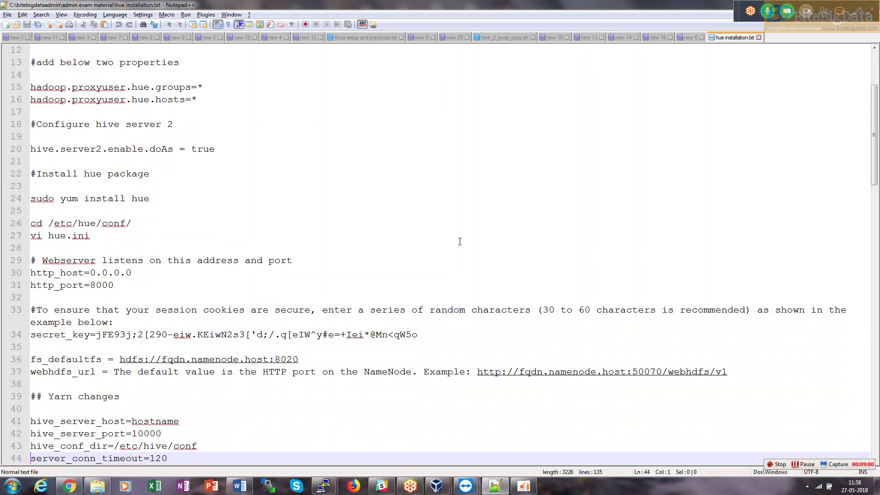
key(Down)
key(Down)
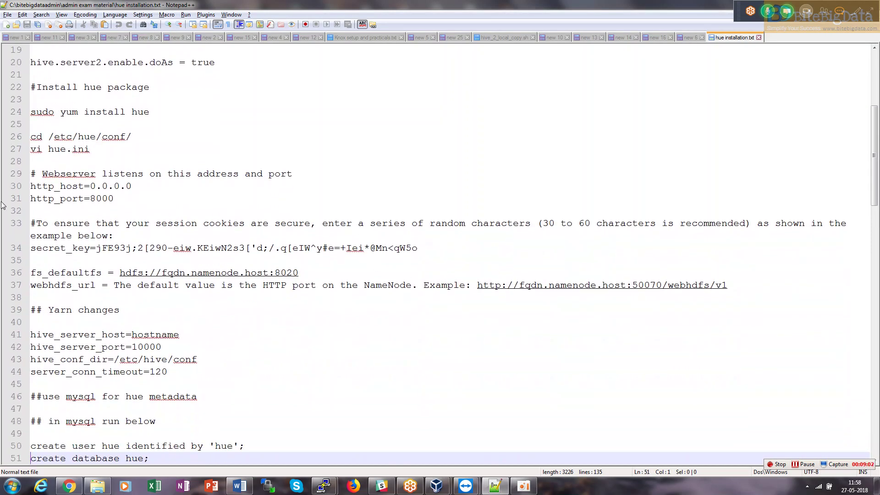
drag(132, 186, 15, 188)
Jump to http_port=8000 in hue.ini, then select the example secret_key line in the notes.
key(alt+Tab)
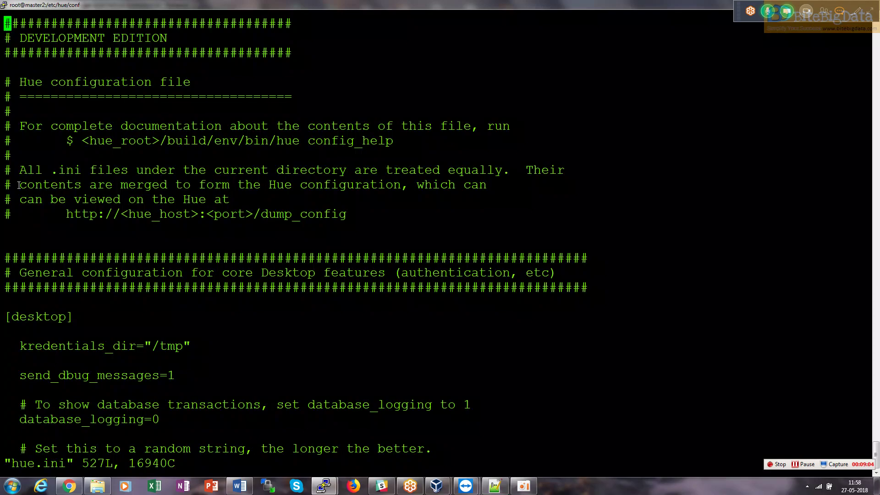
text(/888)
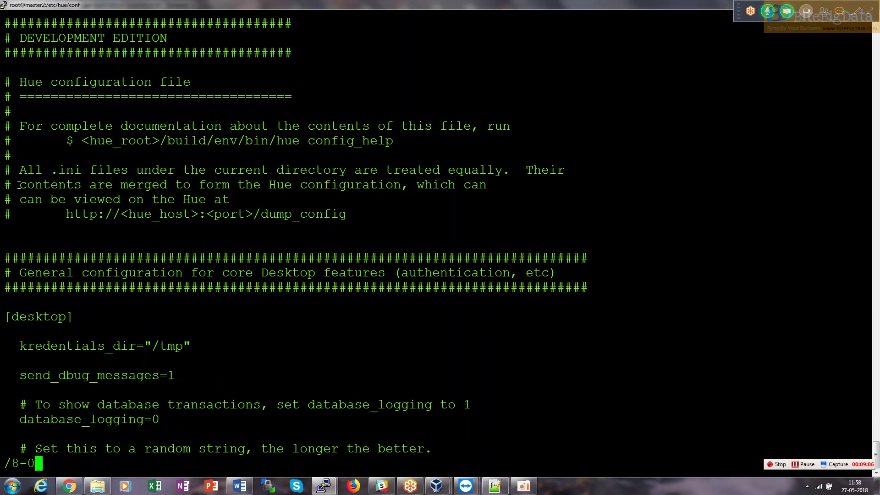
key(BackSpace)
key(BackSpace)
text(00)
key(Return)
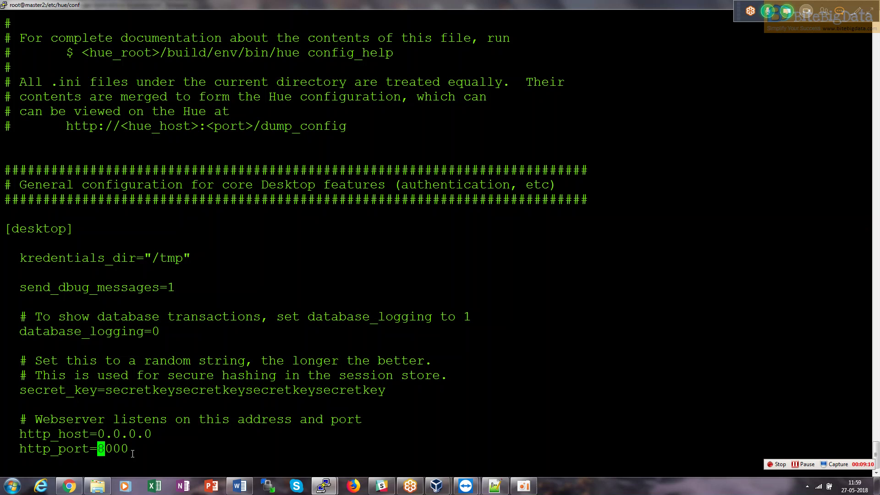
key(alt+Tab)
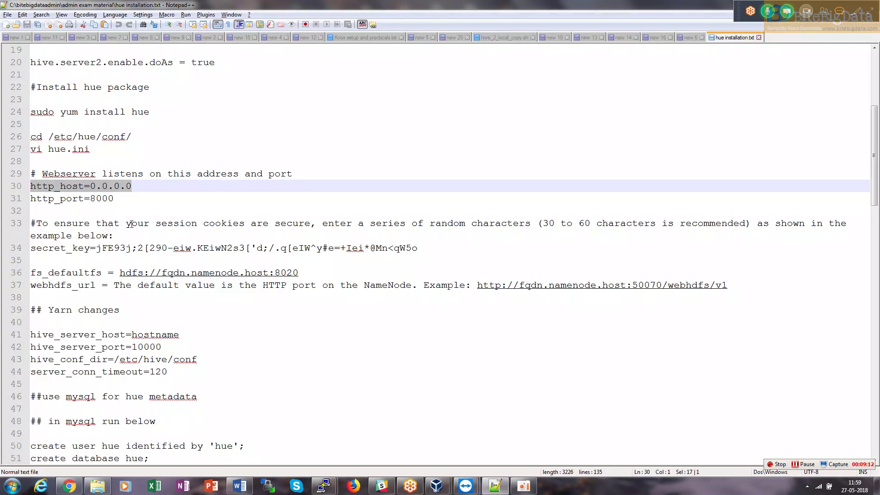
drag(150, 224, 424, 228)
drag(430, 258, 32, 251)
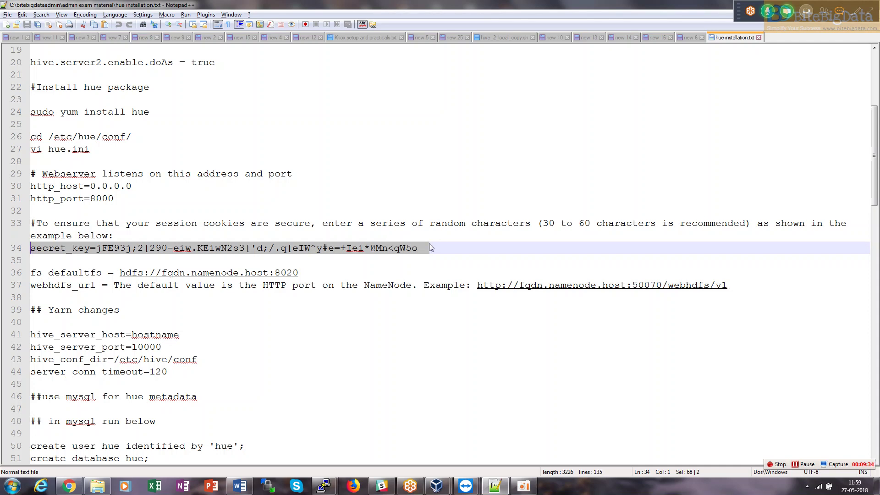
key(alt+Tab)
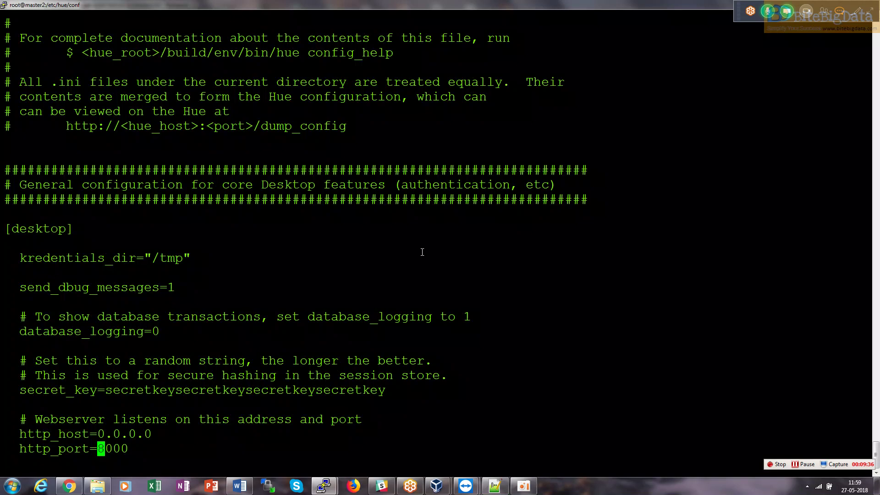
Search hue.ini for secret_key and compare its current value with the notes.
text(/sec)
key(BackSpace)
key(Return)
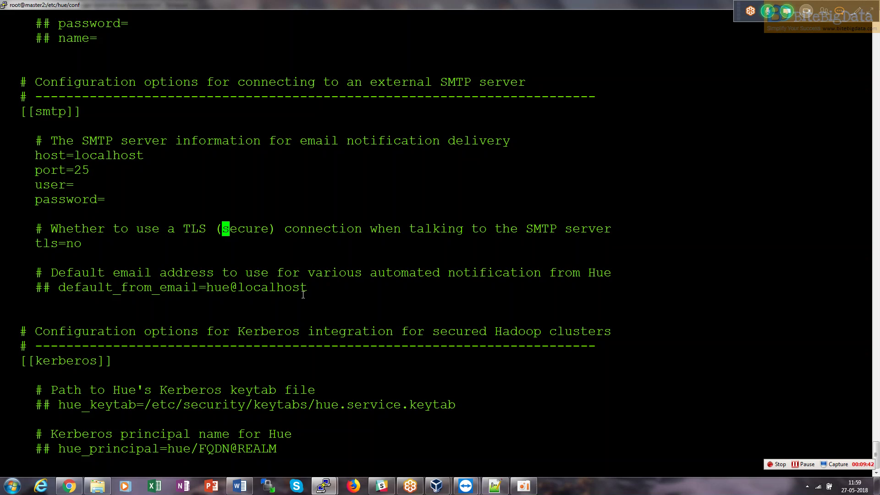
key(n)
key(n)
key(n)
key(n)
key(n)
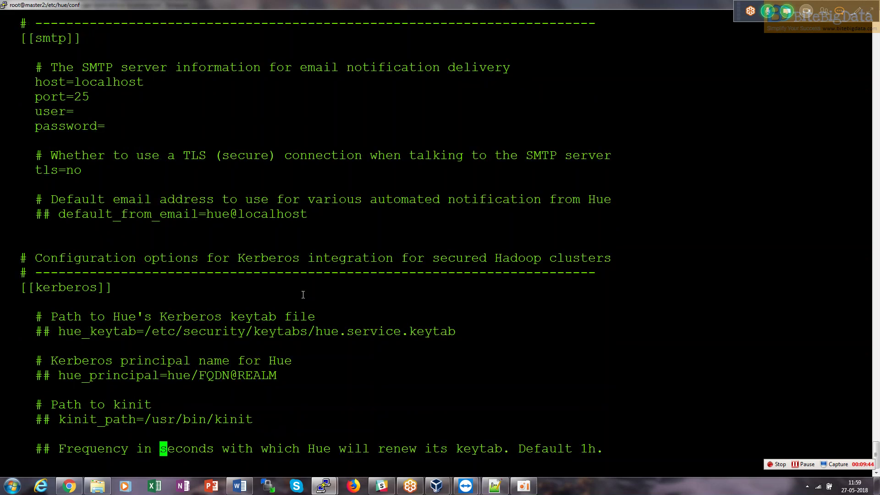
key(n)
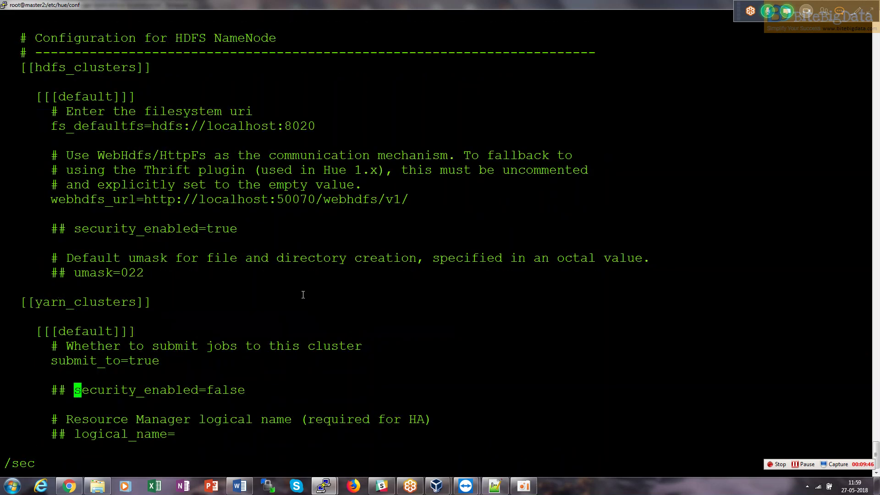
key(alt+Tab)
drag(91, 248, 24, 253)
key(alt+Tab)
key(BackSpace)
key(BackSpace)
key(BackSpace)
right_click(27, 250)
key(Return)
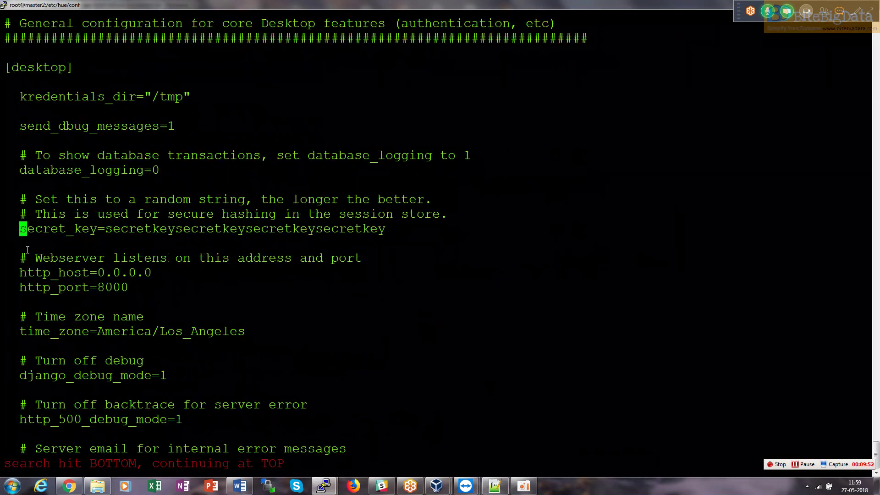
drag(113, 228, 390, 225)
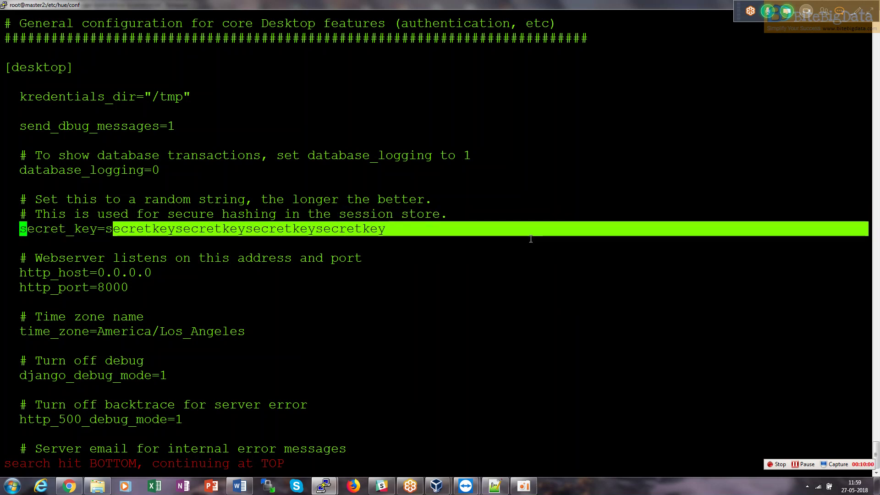
Jump to webhdfs_url in hue.ini's [hadoop] section.
key(alt+Tab)
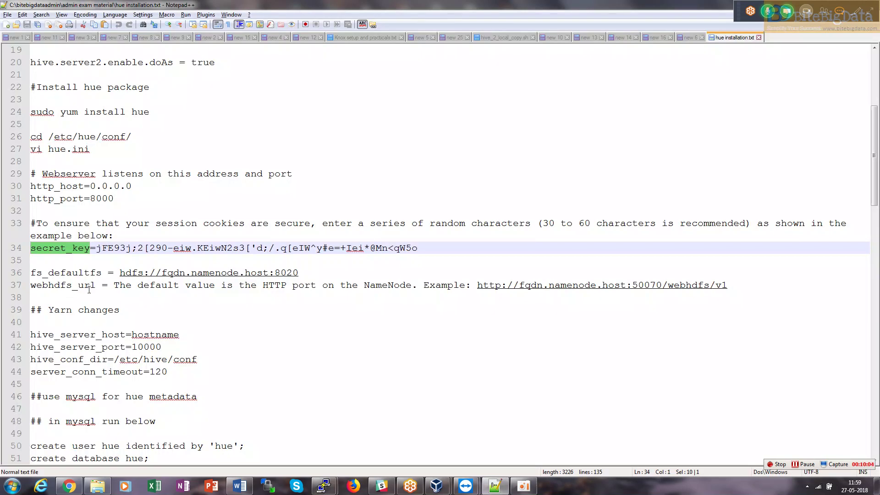
drag(95, 285, 22, 287)
key(ctrl+c)
key(alt+Tab)
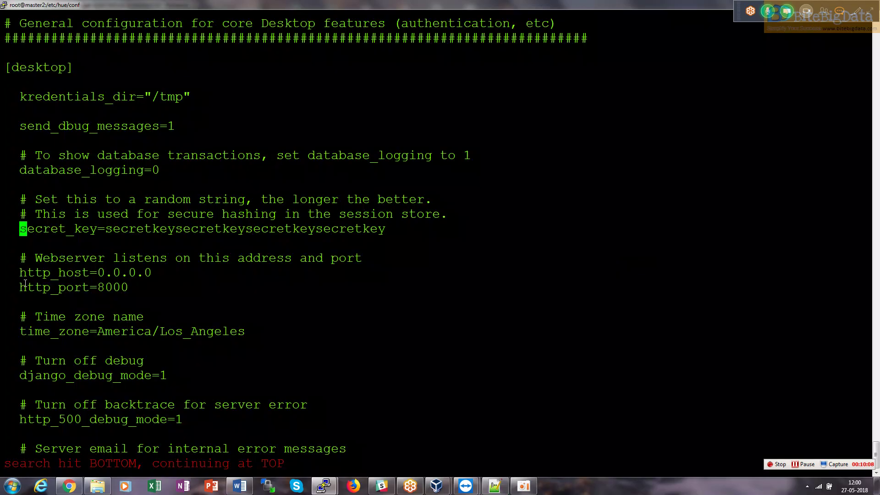
key(slash)
right_click(25, 283)
key(Return)
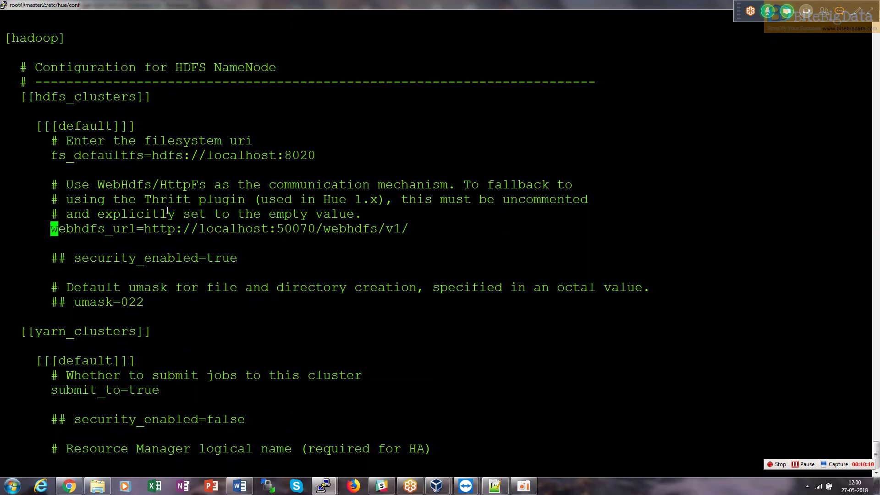
Highlight localhost in the webhdfs URL and look up the server's host name with hostname.
drag(204, 229, 314, 229)
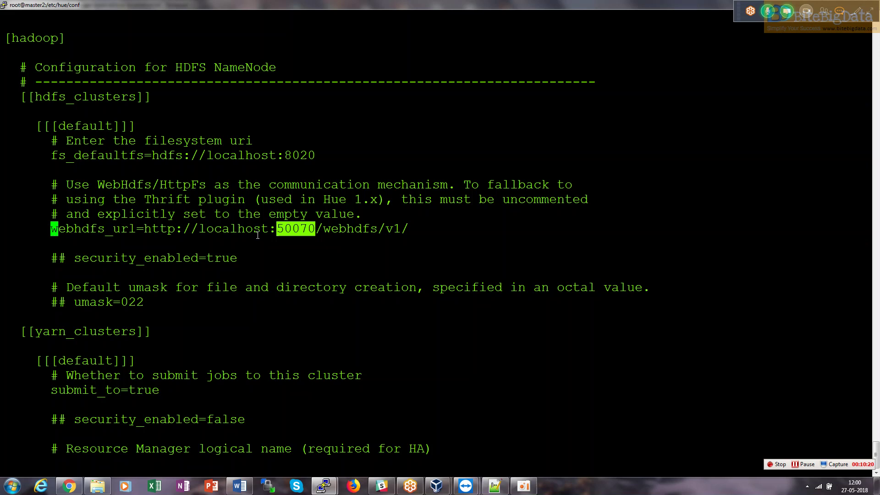
drag(269, 228, 204, 231)
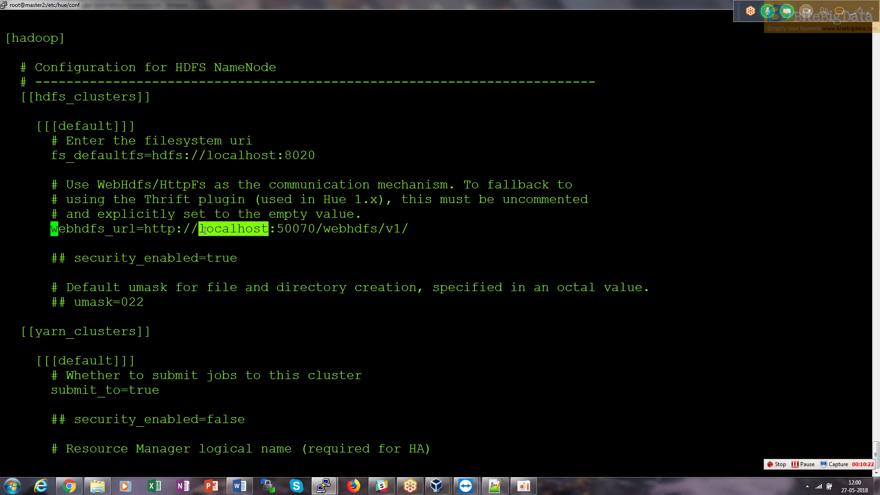
key(alt+Tab)
key(alt+Tab)
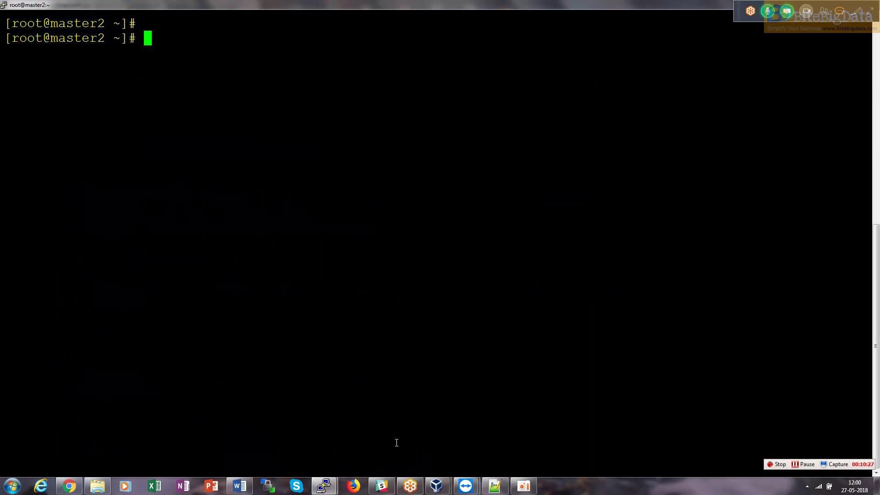
text(hostname)
key(Return)
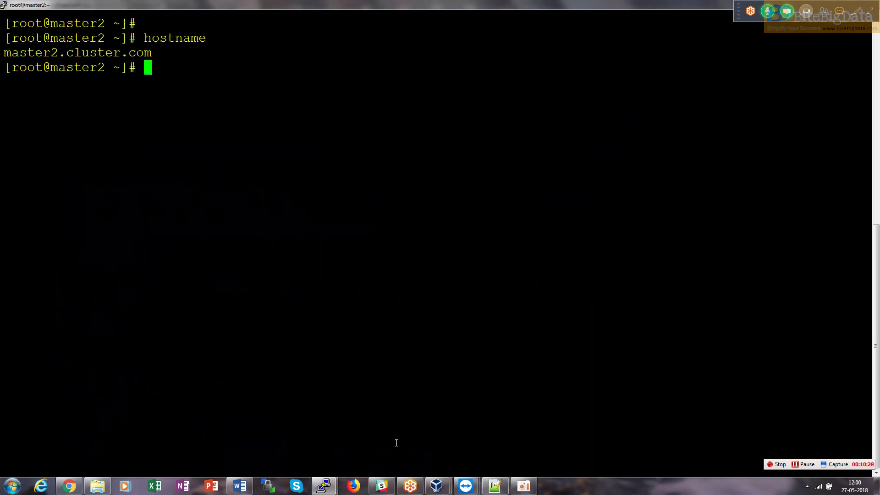
key(alt+Tab)
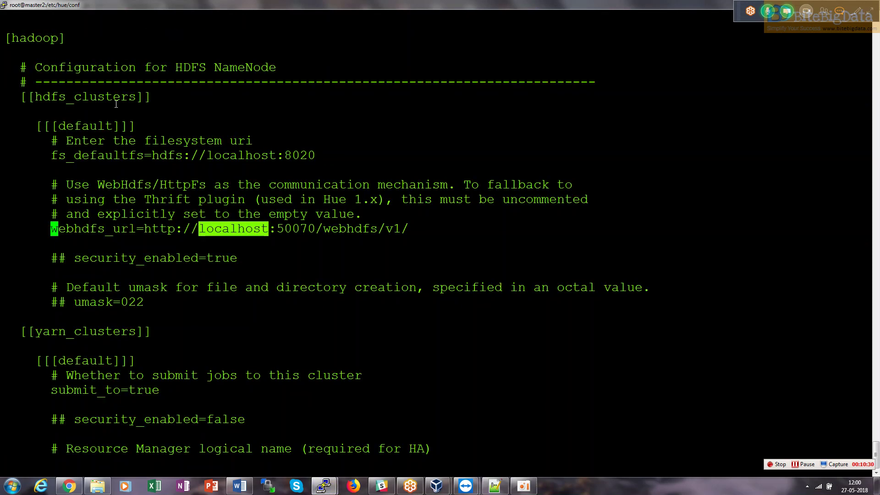
Run :%s/localhost/master2.cluster.com/ in vi, making 14 substitutions.
key(shift+semicolon)
text(%s/localhost)
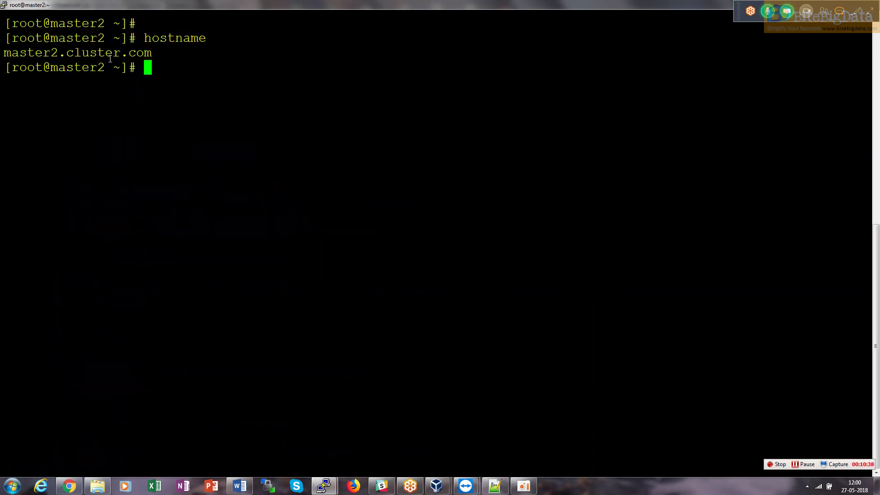
double_click(110, 58)
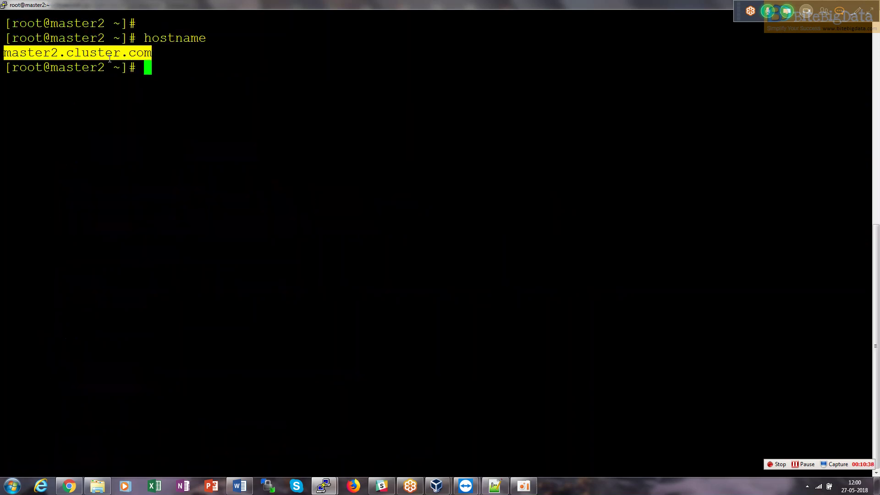
right_click(110, 58)
key(alt+Tab)
text(/)
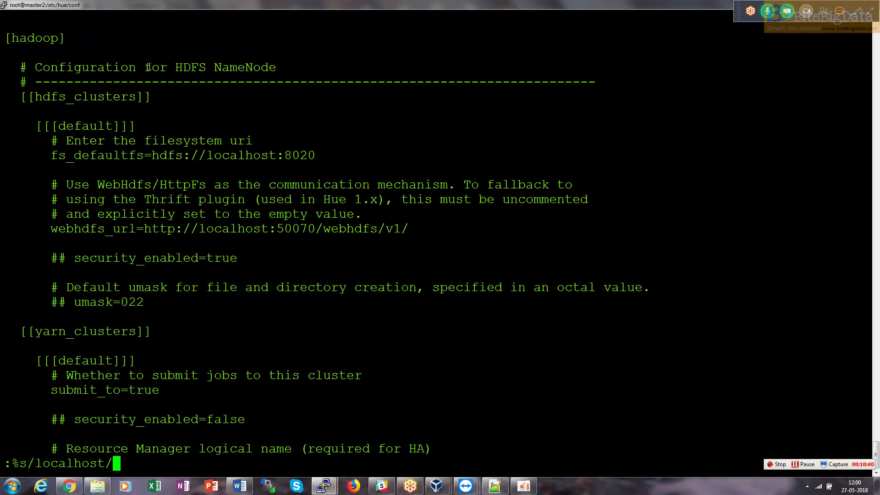
right_click(149, 67)
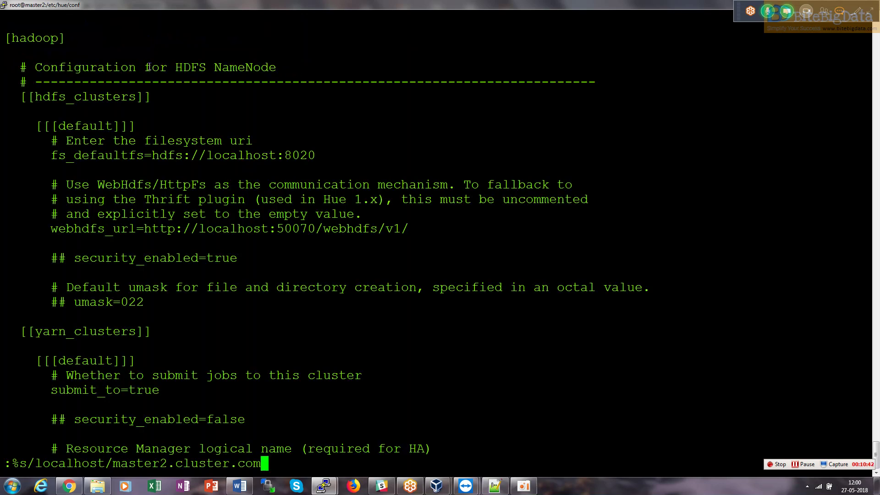
key(Return)
drag(2, 472, 275, 464)
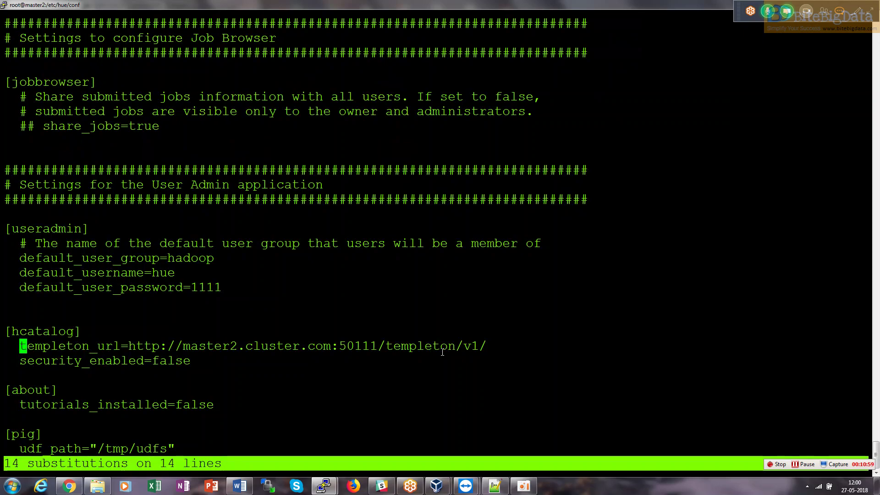
key(alt+Tab)
Select the 'Yarn changes' heading in the notes and search hue.ini for it.
key(Down)
key(Down)
key(Down)
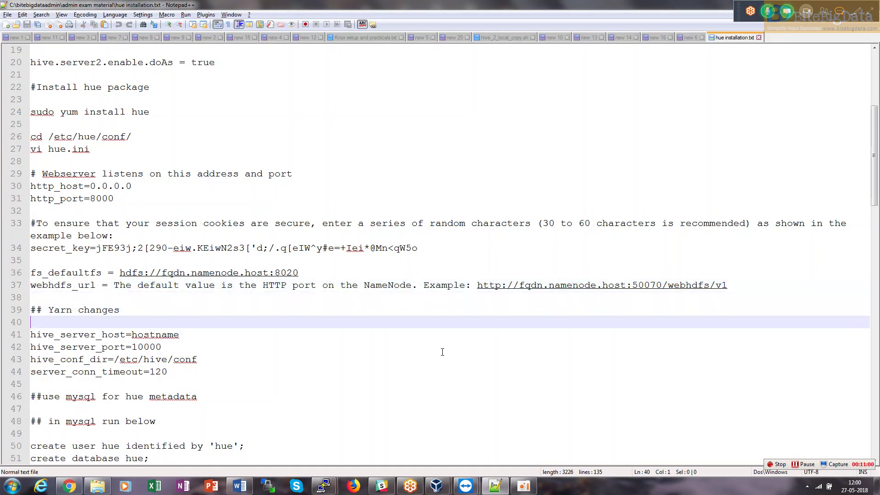
key(Down)
key(Down)
key(Down)
key(Down)
key(Down)
key(Down)
key(Up)
key(Up)
key(Up)
key(Up)
key(Up)
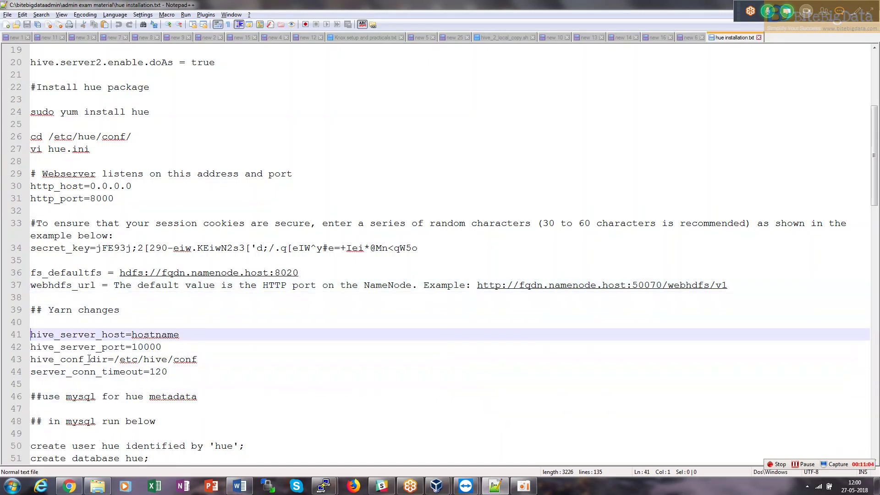
drag(120, 309, 50, 315)
key(ctrl+c)
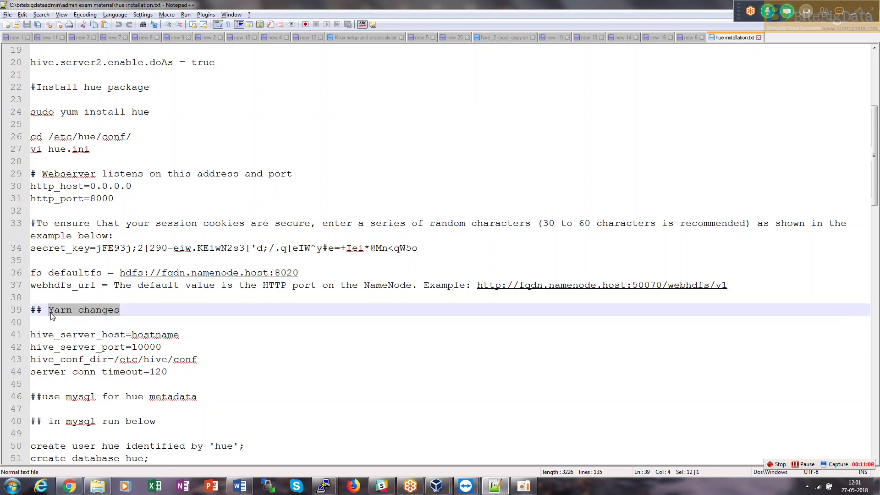
key(alt+Tab)
text(/)
right_click(51, 313)
key(Return)
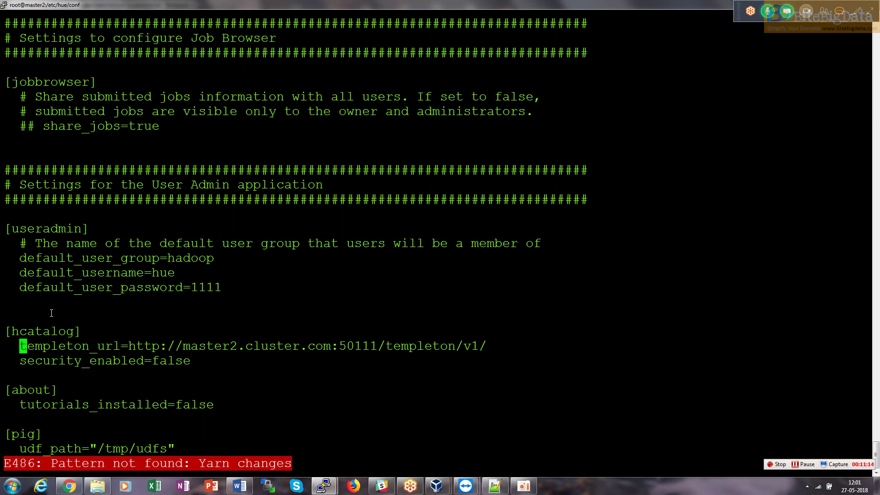
Jump to yarn_clusters in hue.ini, then to the Hive server settings in beeswax.
text(/yarn)
key(Return)
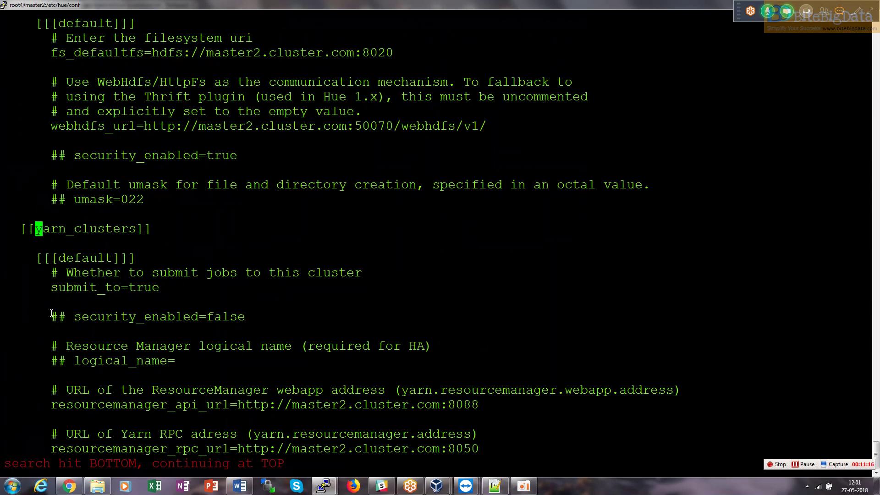
key(Down)
key(Down)
key(Down)
key(Down)
key(Page_Down)
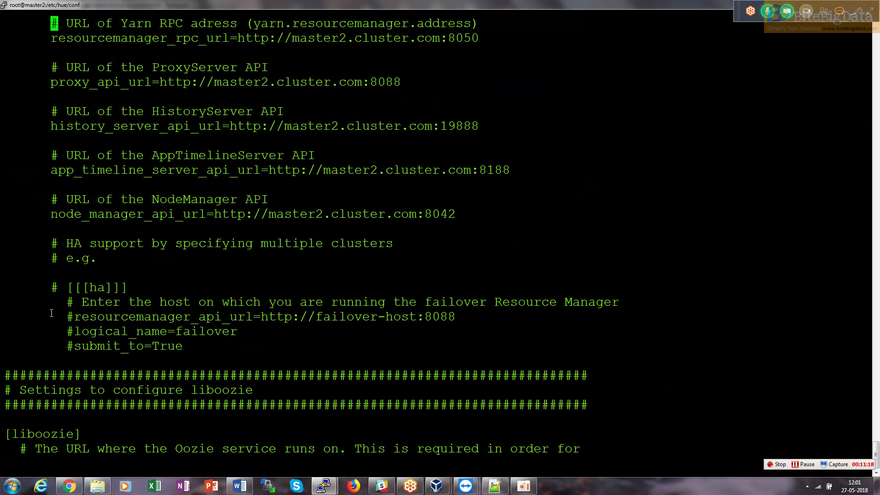
key(Down)
key(Down)
key(Down)
key(n)
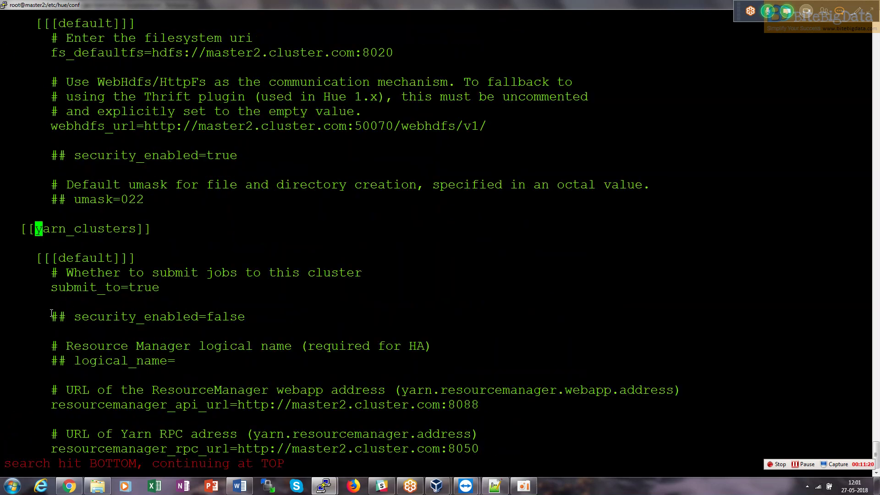
text(/hive)
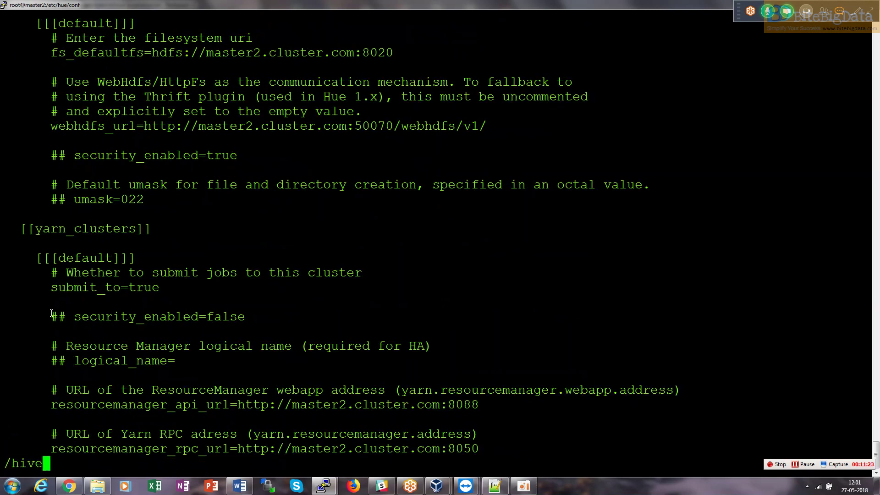
key(Return)
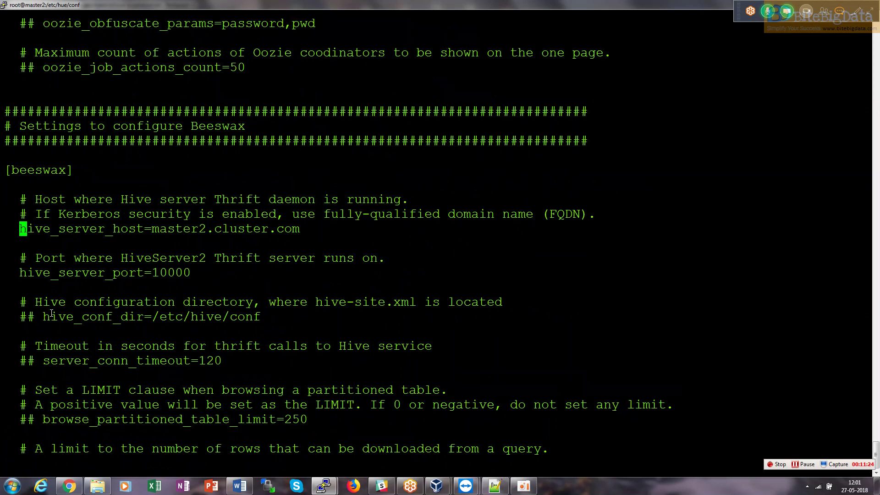
Rename the line 39 heading from Yarn to hive and save the notes.
key(alt+Tab)
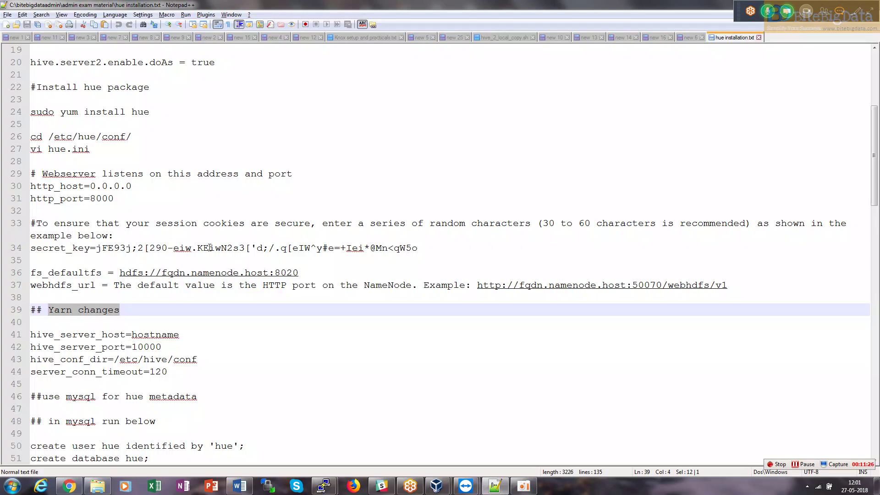
double_click(63, 313)
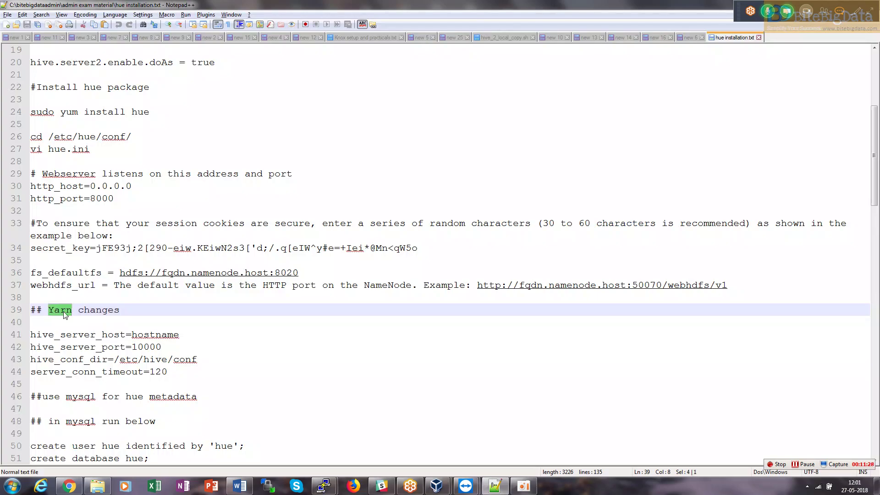
text(hive)
click(377, 309)
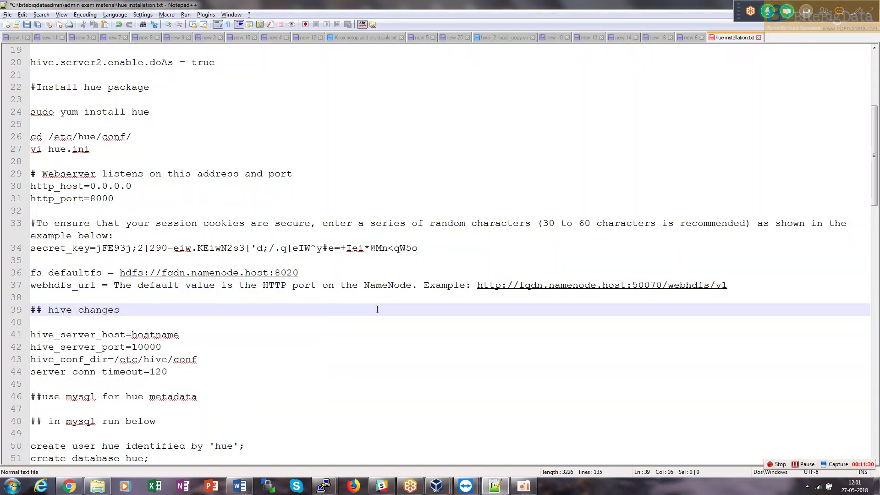
key(ctrl+s)
Compare hue.ini's hive_server_host master2.cluster.com and hive_server_port 10000 against the notes.
key(alt+Tab)
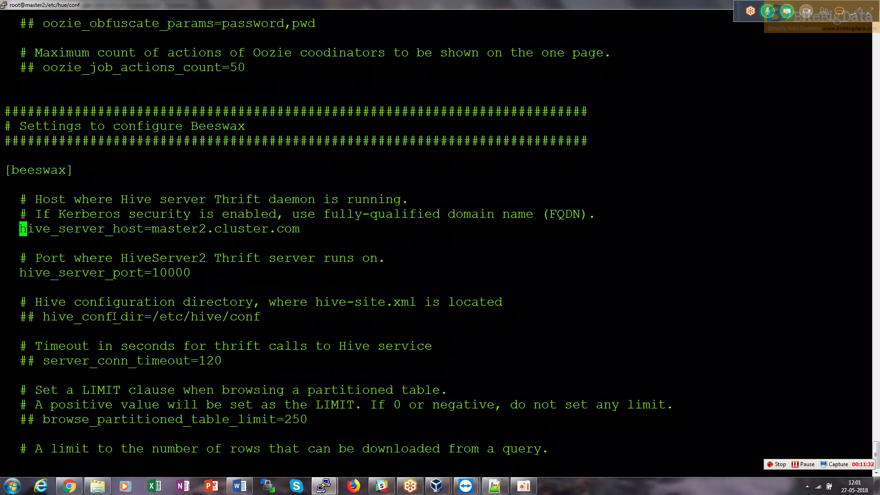
key(alt+Tab)
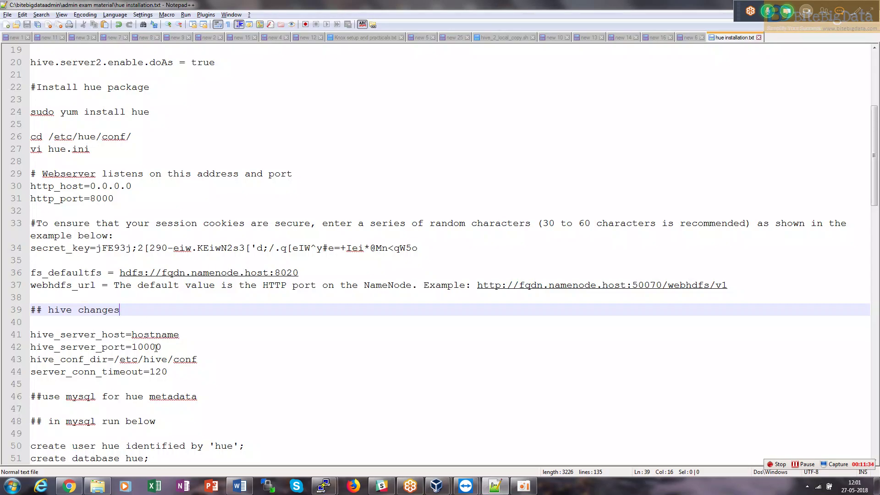
key(alt+Tab)
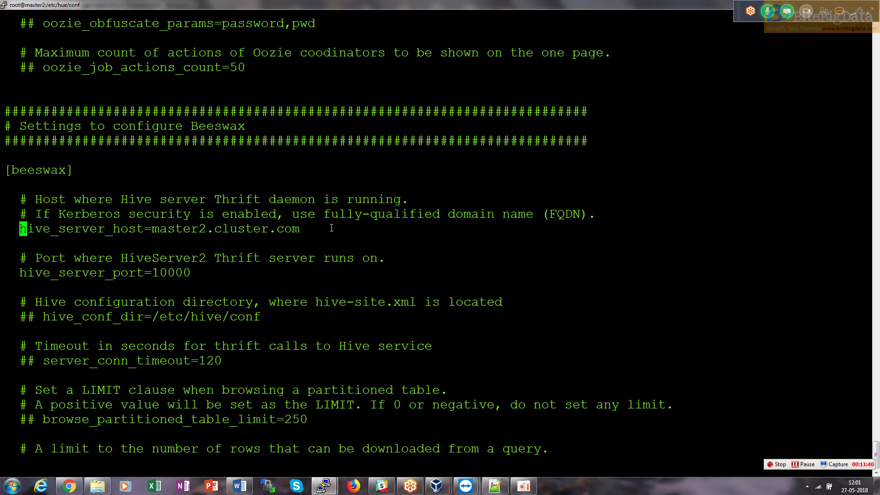
key(Down)
key(Down)
key(Down)
key(Down)
key(Down)
key(Down)
key(Down)
key(Down)
key(Down)
key(Down)
key(Down)
key(Down)
key(Down)
key(Down)
key(Down)
key(Down)
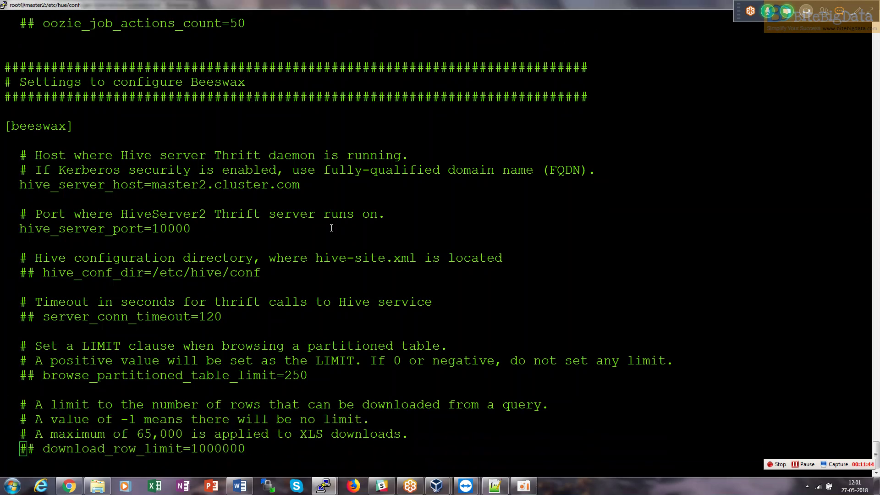
key(alt+Tab)
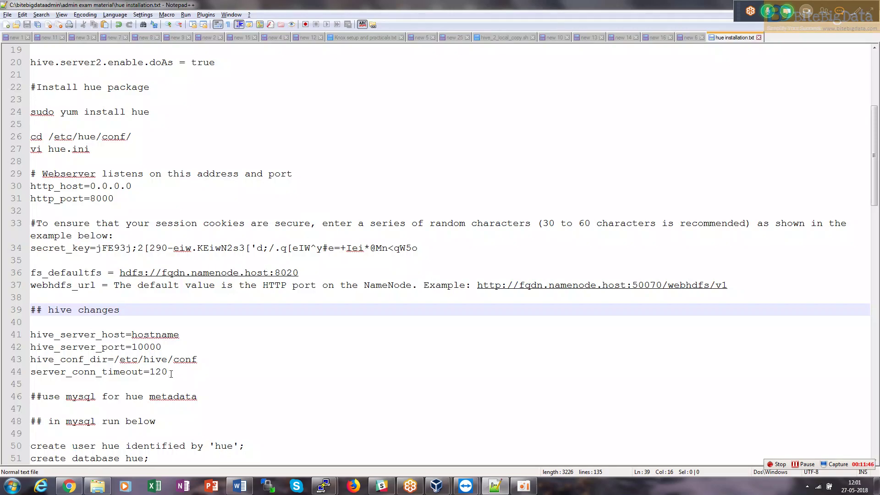
key(alt+Tab)
key(Down)
key(Down)
key(Down)
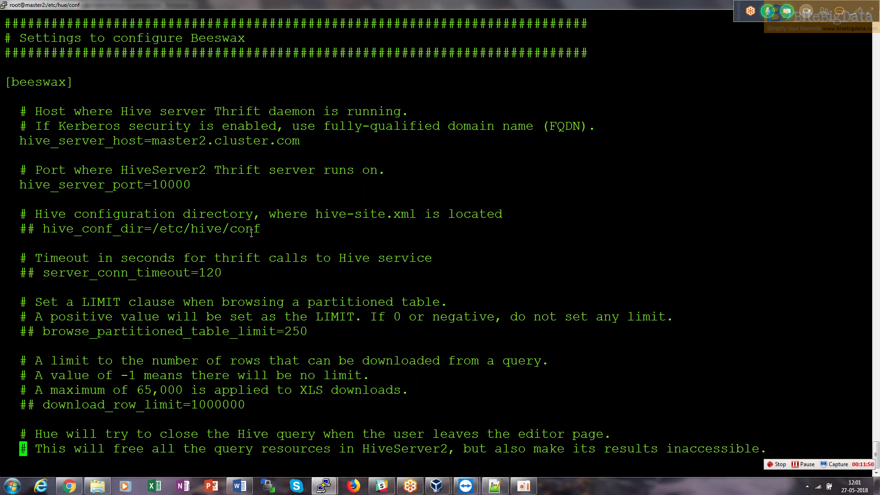
key(Down)
key(Down)
key(Down)
key(Down)
key(Down)
Highlight the 'use mysql for hue metadata' note in the installation notes.
key(alt+Tab)
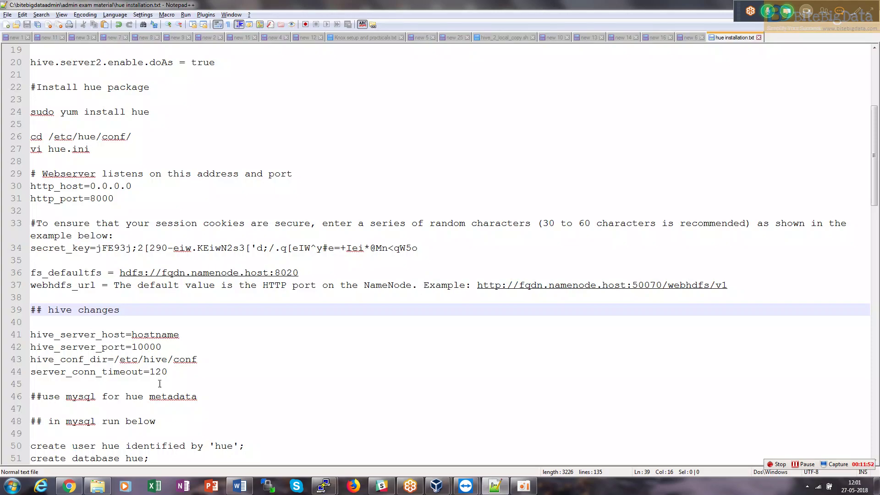
click(160, 383)
key(Down)
key(Down)
key(Down)
key(Down)
key(Down)
key(Down)
key(Down)
key(Down)
key(Down)
key(Down)
key(Down)
key(Down)
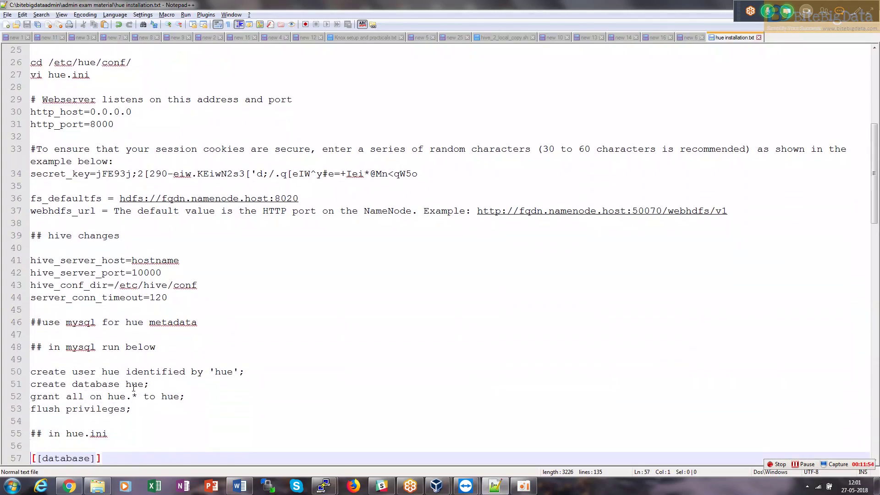
key(Down)
drag(208, 308, 54, 310)
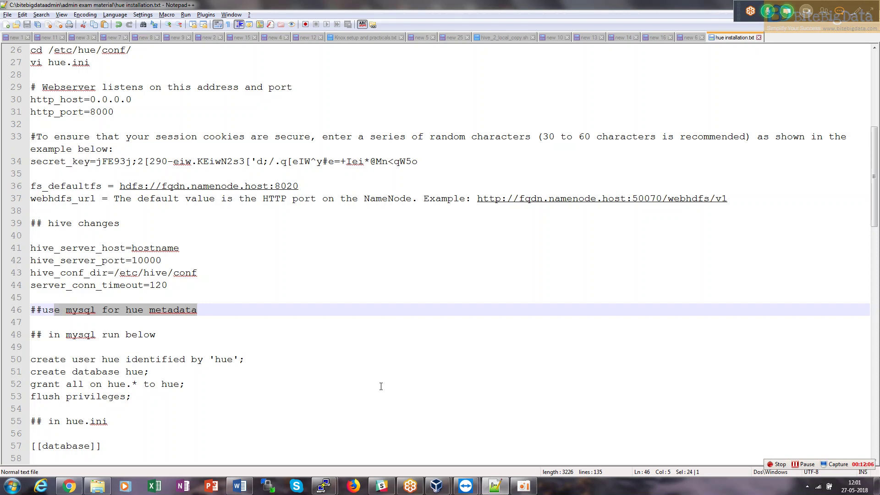
key(alt+Tab)
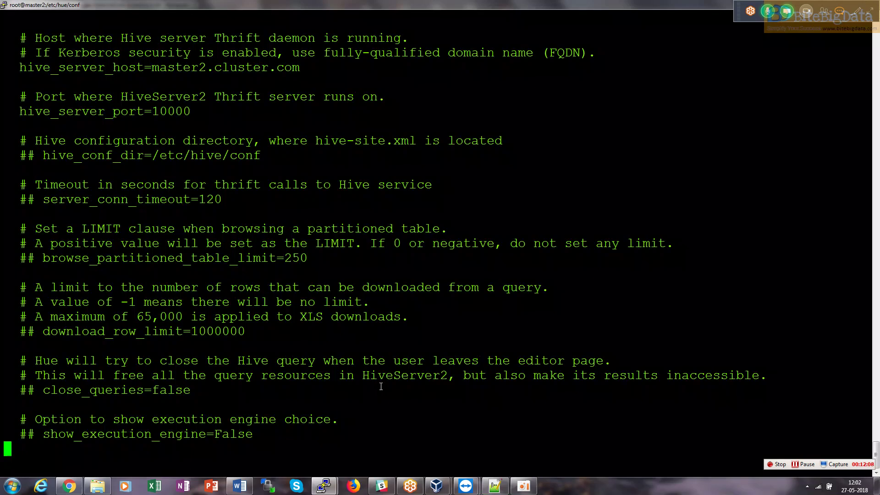
Search hue.ini for database and inspect the [[database]] section's sqlite3 engine and name lines.
text(/data2)
key(BackSpace)
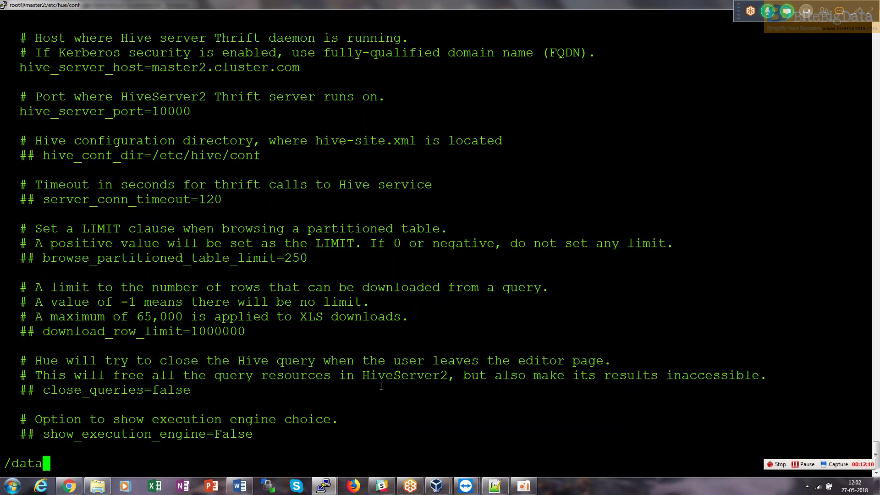
text(base)
key(Return)
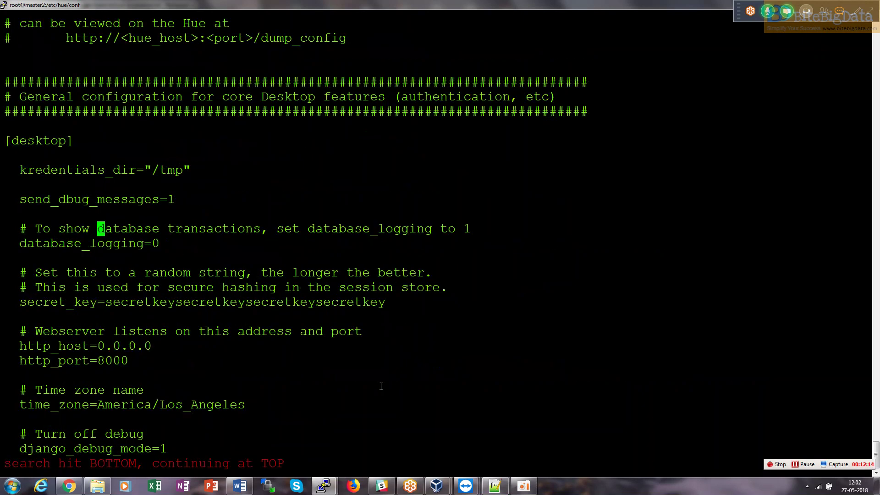
key(n)
key(n)
key(n)
key(n)
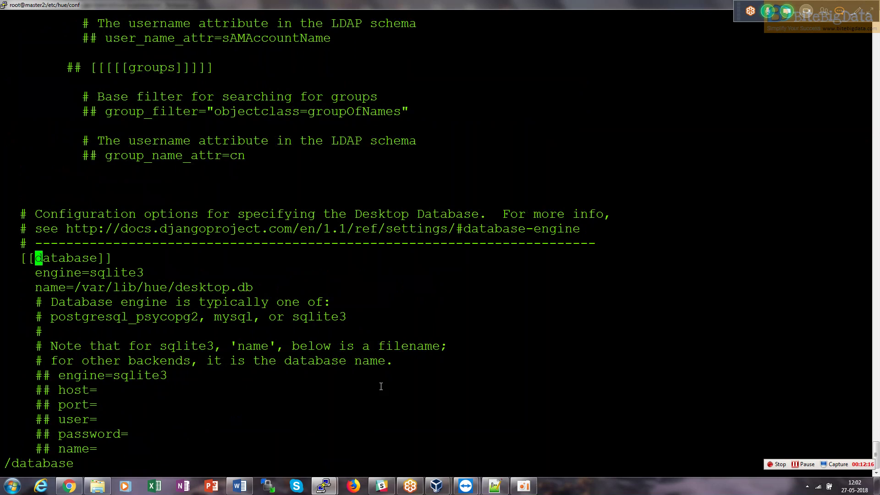
key(Down)
key(Down)
key(Up)
key(Down)
key(Down)
key(Down)
key(Down)
key(Down)
key(Down)
key(Down)
key(Down)
key(Down)
key(Down)
key(Down)
key(Down)
key(Down)
key(Down)
key(Down)
key(Down)
key(Down)
key(Up)
key(Up)
key(Up)
key(Up)
key(Up)
key(Up)
key(Up)
key(Up)
key(Up)
key(Up)
key(Up)
key(Up)
key(Up)
key(Up)
key(Up)
key(Up)
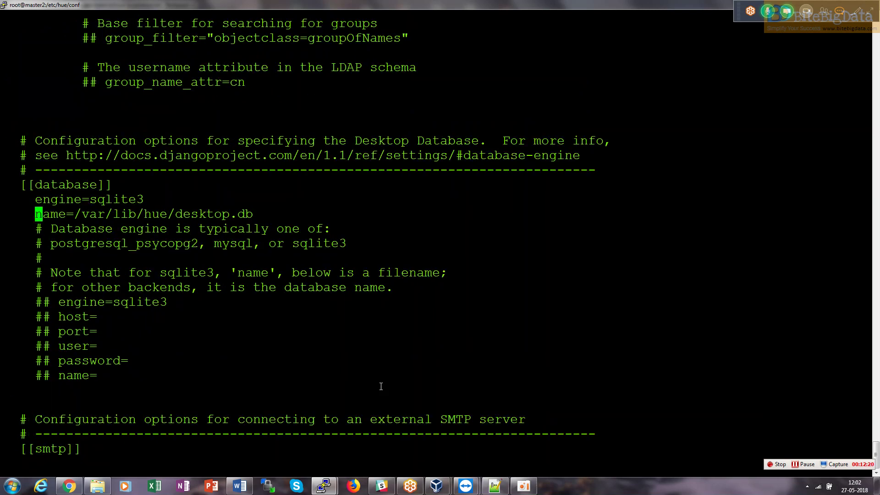
key(Up)
key(Down)
key(Down)
key(Down)
key(Down)
key(Down)
key(Down)
key(Down)
key(Down)
key(Down)
key(Down)
key(Down)
key(Down)
key(Down)
key(Up)
key(Up)
key(Up)
key(Up)
key(Up)
key(Up)
key(Up)
key(Up)
key(Up)
key(Up)
key(Up)
key(Up)
key(Up)
key(Up)
key(alt+Tab)
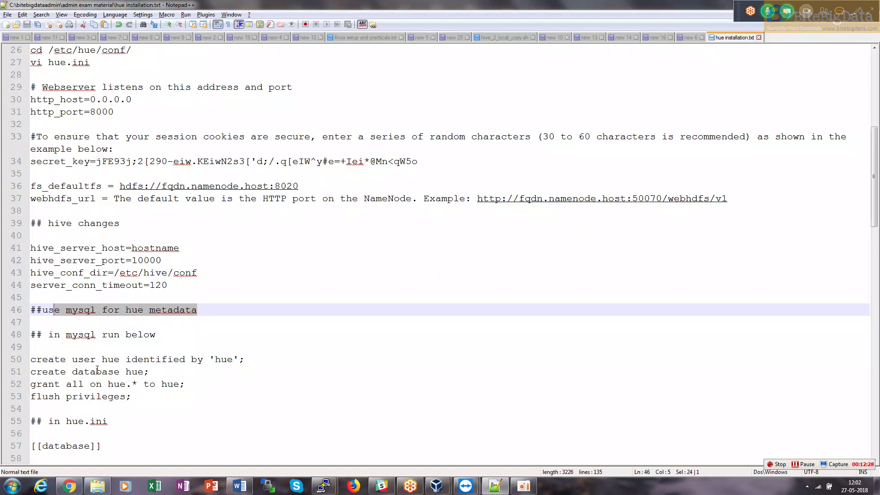
Select the four hue user, database, grant and flush SQL statements on lines 50–53 of the notes.
drag(31, 362, 250, 358)
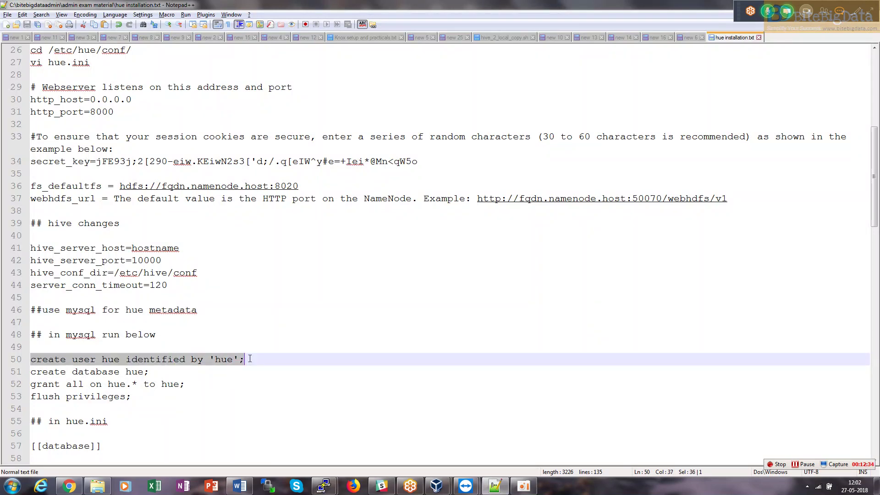
drag(250, 358, 246, 396)
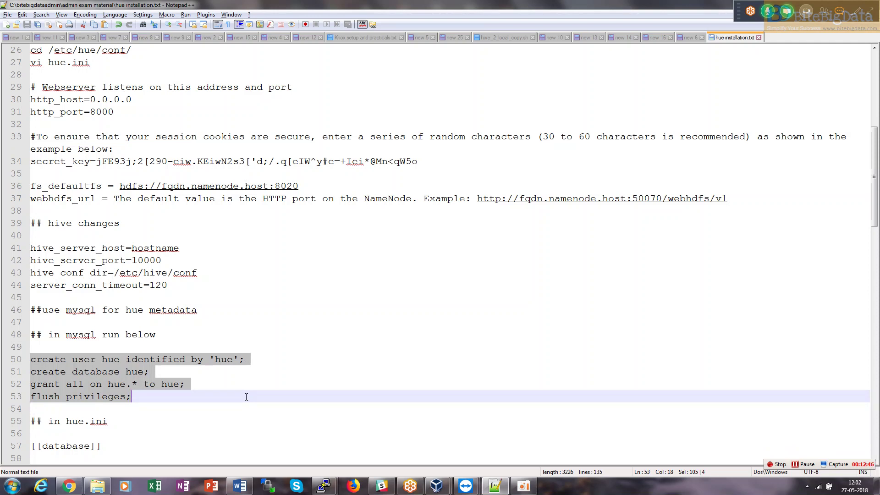
key(alt+Tab)
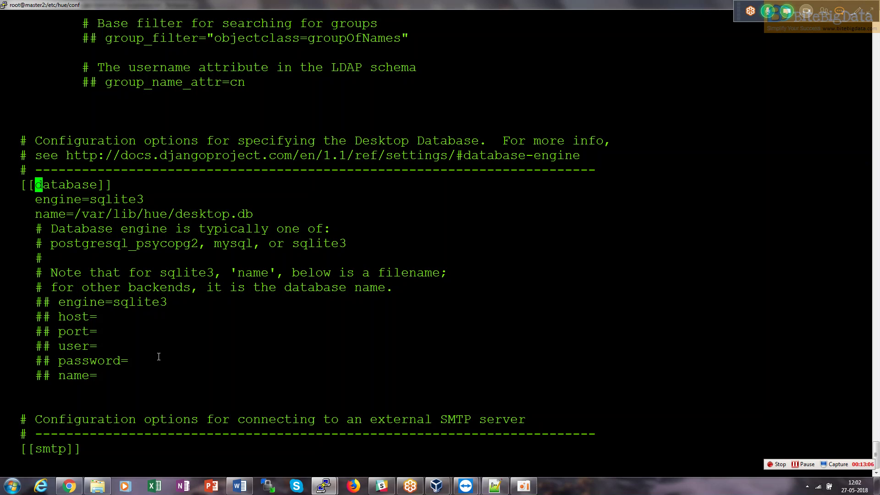
key(alt+Tab)
key(alt+Tab)
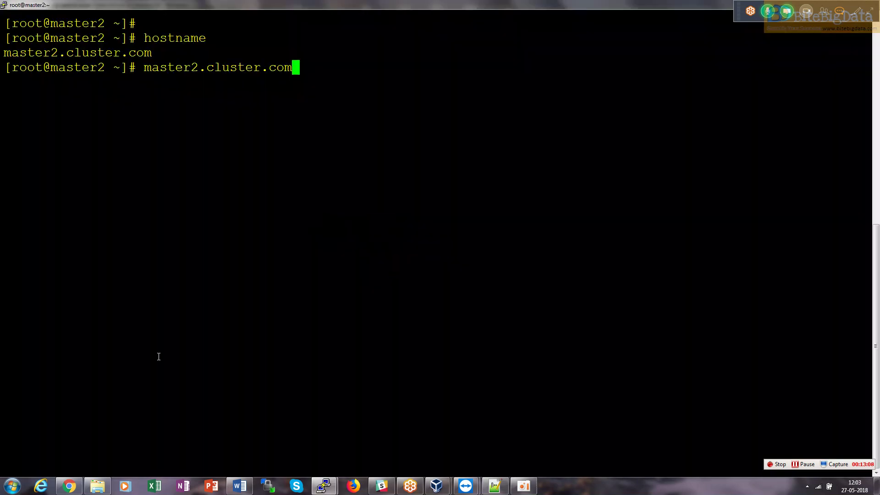
Start mysql and run the four statements creating the hue user and database, granting and flushing privileges.
key(ctrl+c)
key(ctrl+c)
text(mysql)
key(Return)
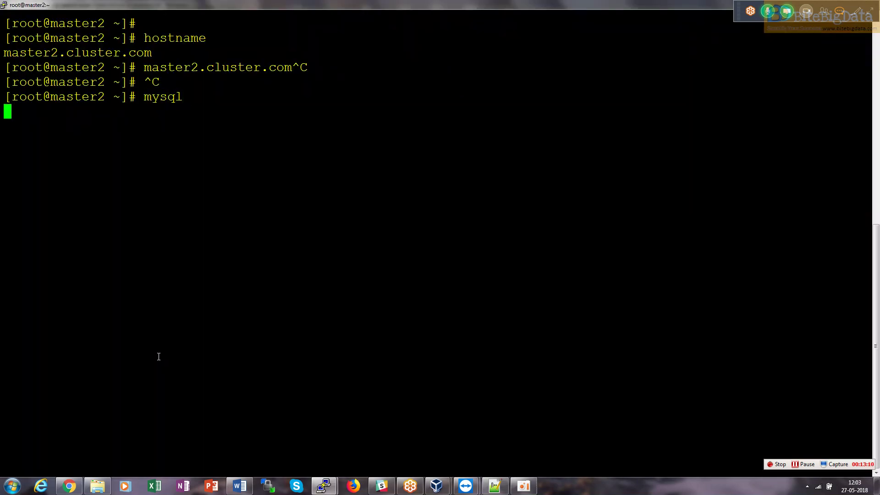
key(alt+Tab)
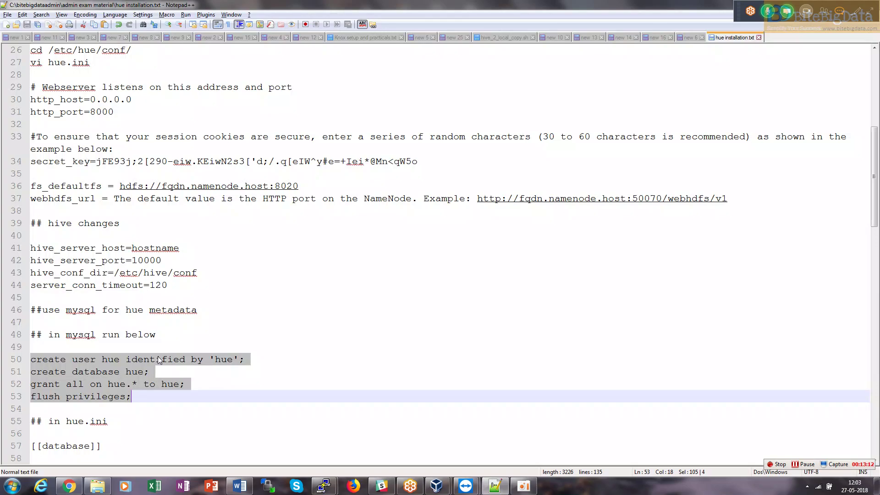
key(ctrl+c)
key(alt+Tab)
right_click(158, 356)
key(Return)
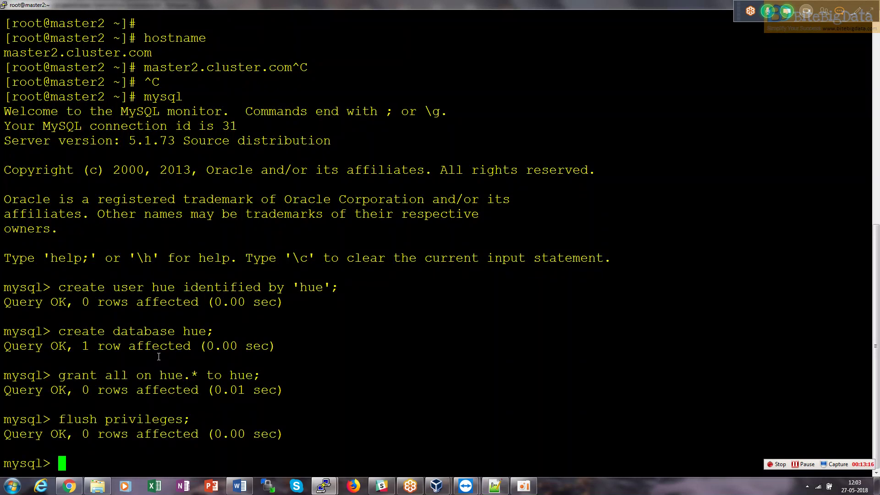
Run 'use hue;' and 'show tables;' to confirm the hue database is empty.
text(use hue)
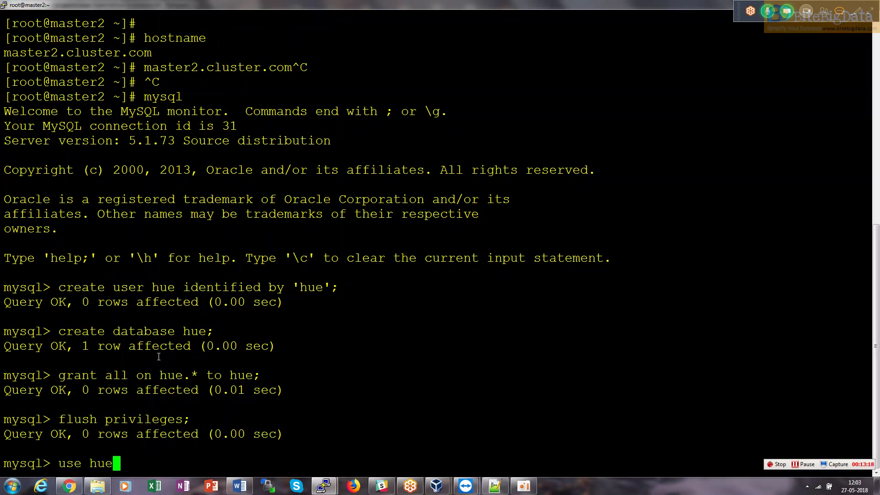
text(;)
key(Return)
text(sjhow)
key(BackSpace)
key(BackSpace)
key(BackSpace)
key(BackSpace)
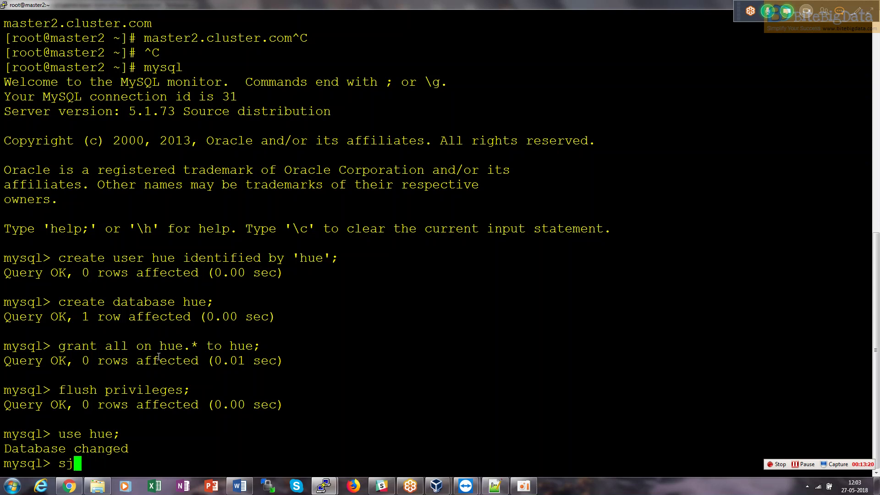
text(how tables;)
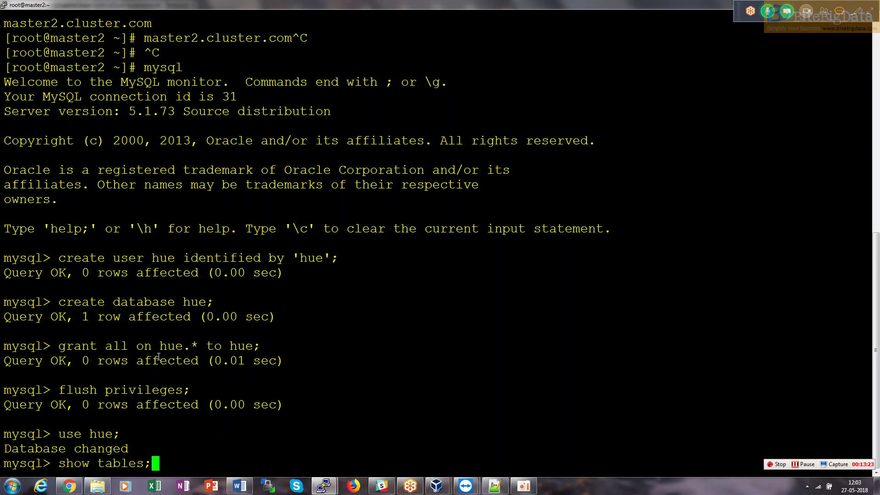
key(Return)
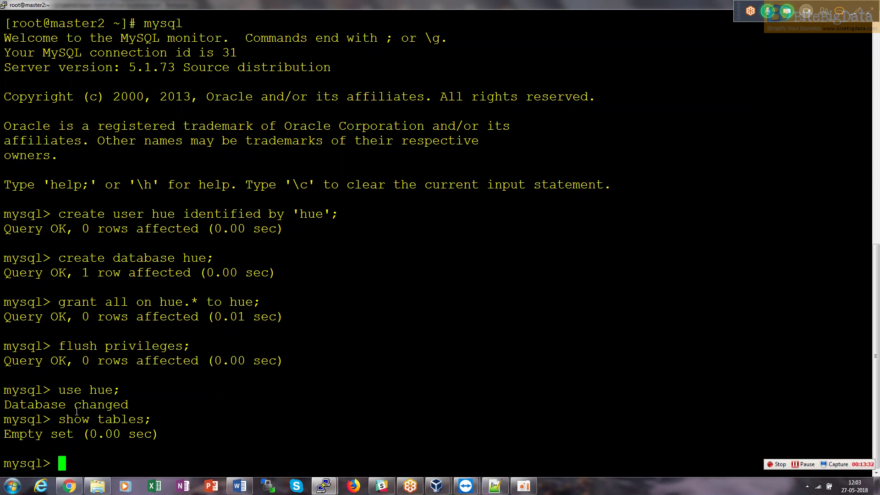
drag(67, 418, 158, 417)
drag(67, 389, 120, 390)
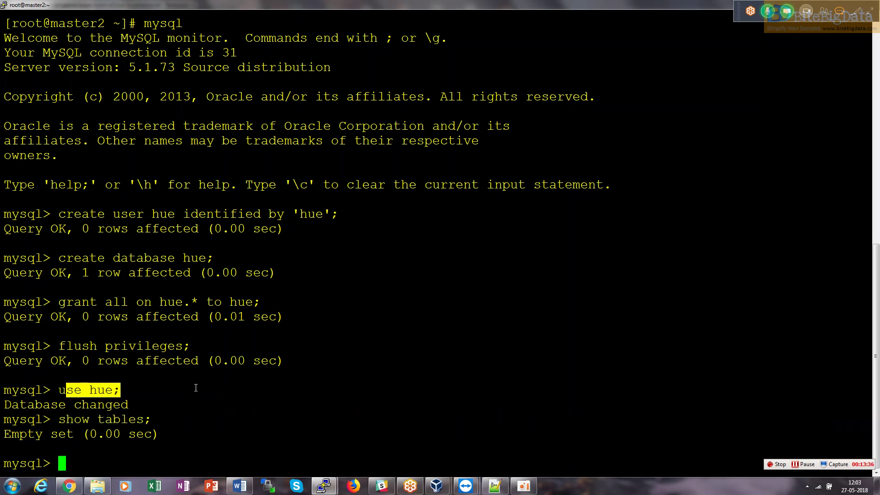
key(alt+Tab)
key(alt+Tab)
key(alt+Tab)
key(Down)
key(Down)
key(Down)
key(Down)
key(Down)
key(Down)
key(Down)
key(Down)
key(Down)
key(Down)
key(Down)
key(Down)
key(Down)
key(Down)
key(Down)
key(Down)
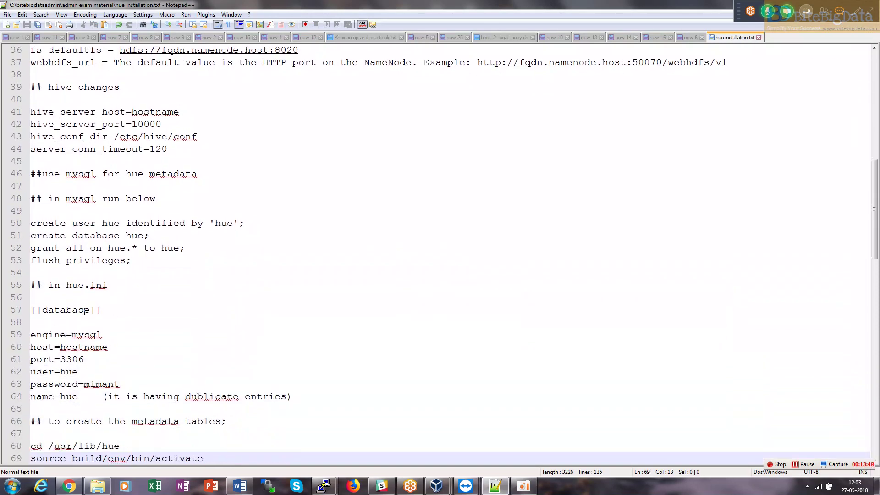
key(alt+Tab)
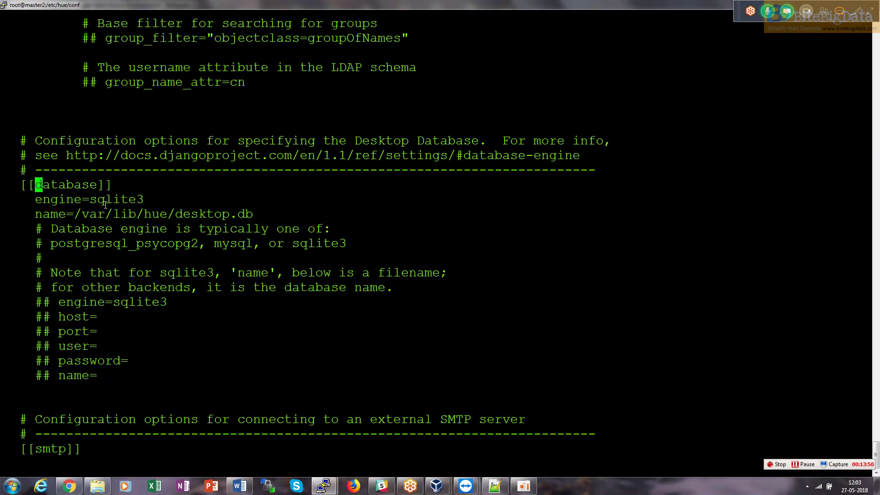
Comment out the sqlite3 engine and name lines and uncomment the engine, host, port, user, password and name lines.
key(Down)
text(i#)
key(Down)
key(Left)
text(#)
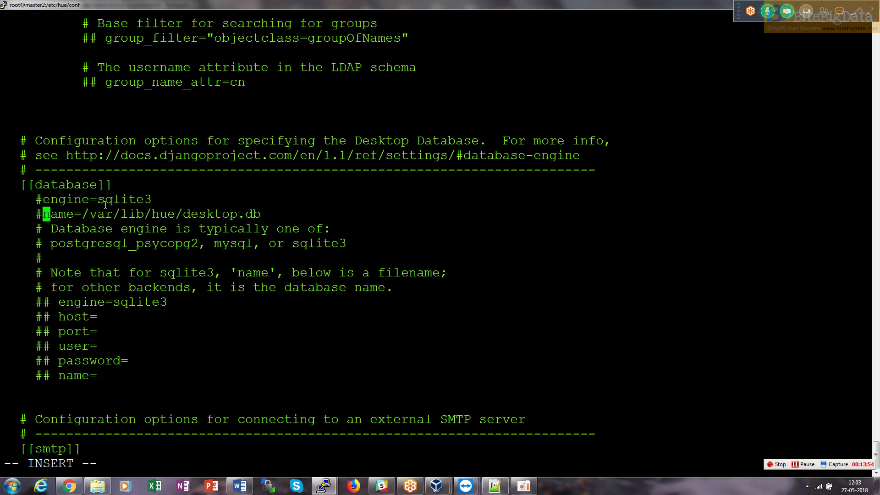
key(Down)
key(Down)
key(Down)
key(Down)
key(Down)
key(Down)
key(Delete)
key(Delete)
key(BackSpace)
key(Down)
key(Delete)
key(Delete)
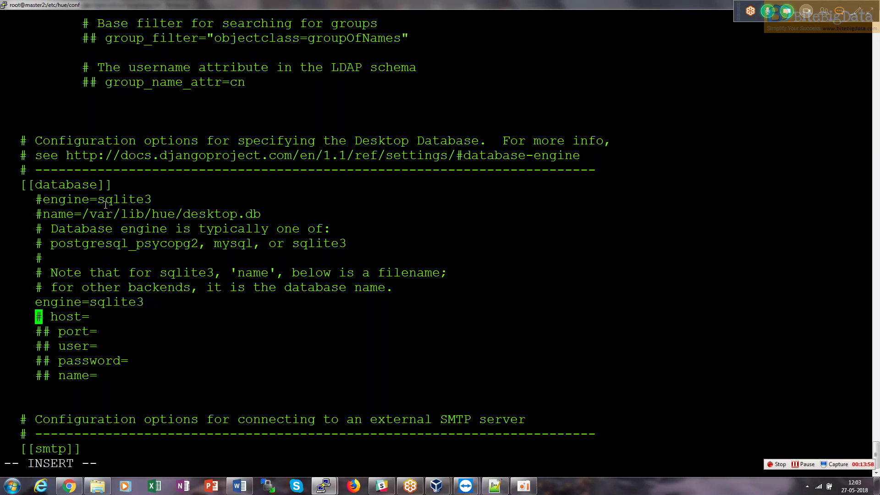
key(Delete)
key(Down)
key(Delete)
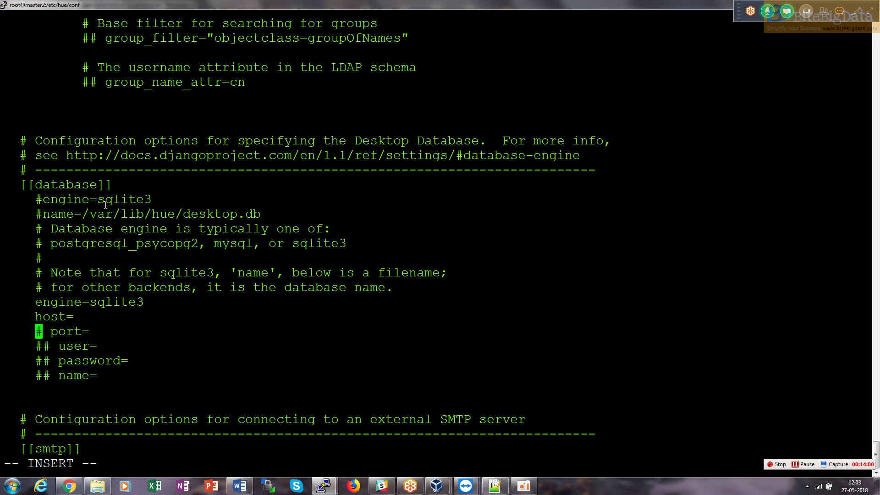
key(Delete)
key(Delete)
key(Down)
key(Delete)
key(Delete)
key(Delete)
key(Down)
key(Delete)
key(Delete)
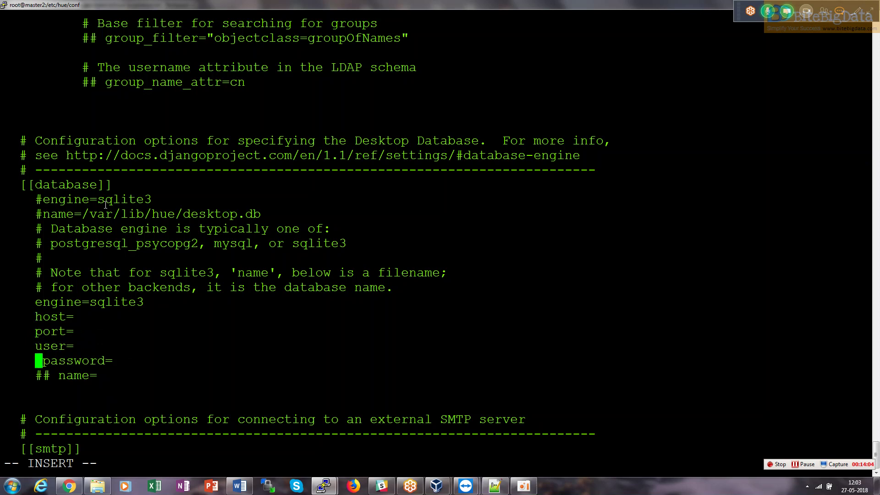
key(Delete)
key(Down)
key(Delete)
key(Delete)
key(Delete)
key(Up)
key(Up)
key(Up)
key(Up)
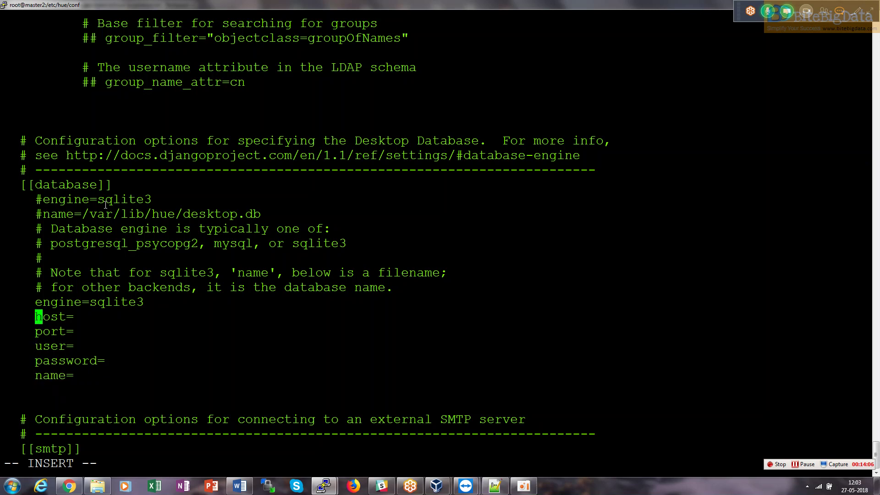
key(Up)
Set engine=mysql, host master2.cluster.com, port 3306, user hue, the password, and name hue.
key(Right)
key(Right)
key(Right)
key(Right)
key(Right)
key(Right)
key(Right)
key(Right)
key(Right)
key(Right)
key(Right)
key(Right)
key(Right)
key(Right)
key(BackSpace)
key(BackSpace)
key(BackSpace)
key(BackSpace)
key(BackSpace)
key(BackSpace)
key(BackSpace)
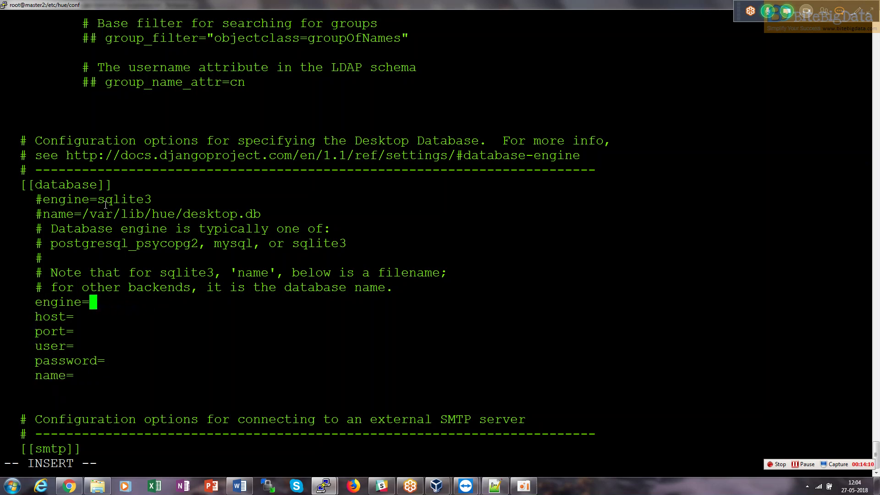
text(mysql)
key(Down)
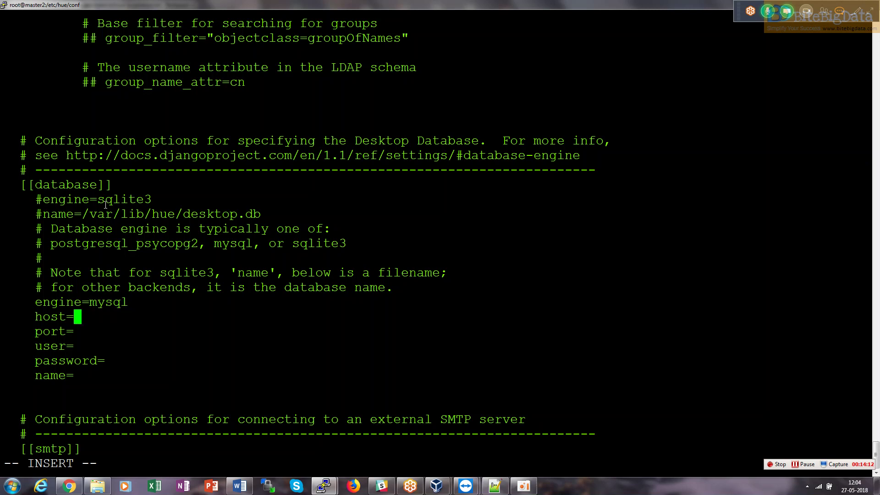
text(master2.cl)
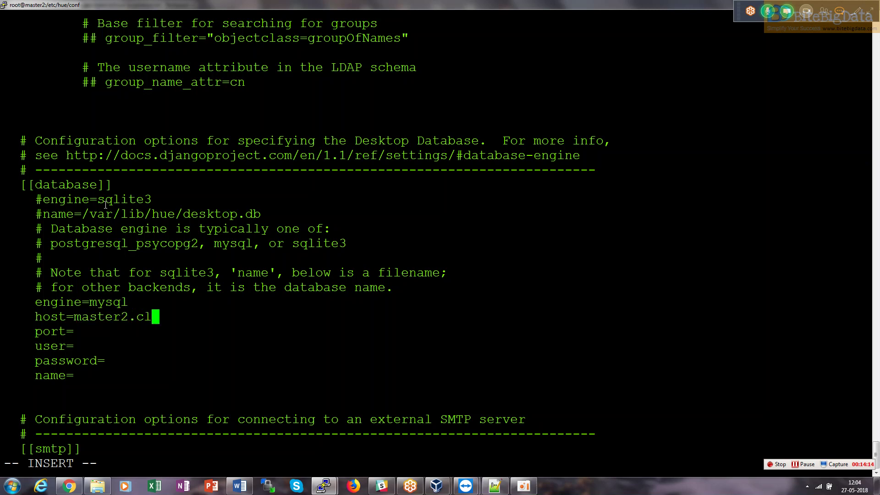
text(uster.com)
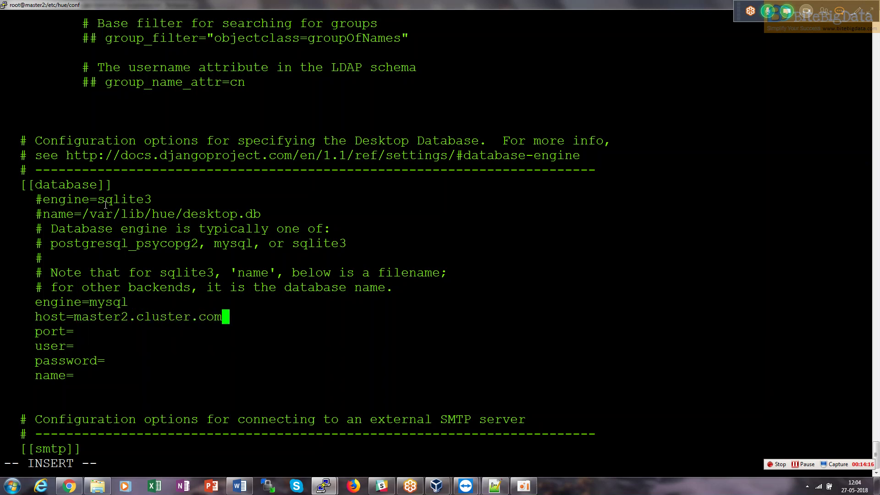
key(Down)
text(3306)
key(Down)
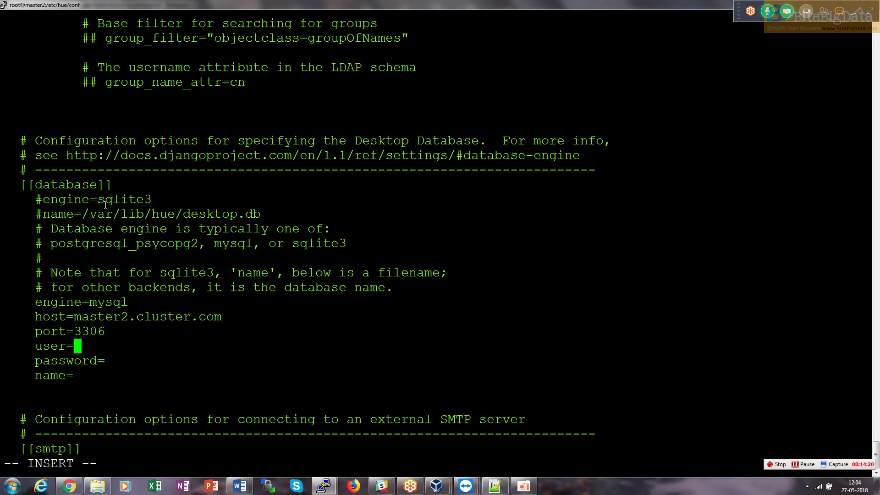
text(hue)
key(Down)
text(hue)
key(Down)
text(hue)
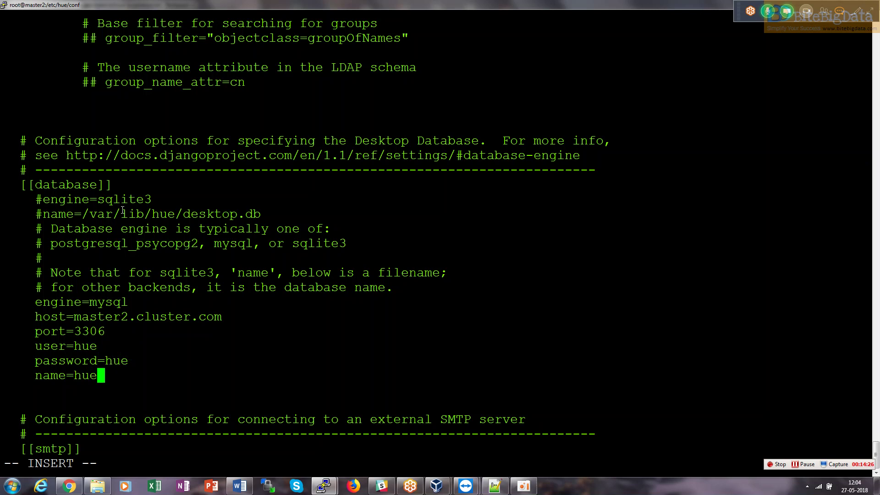
drag(132, 362, 36, 361)
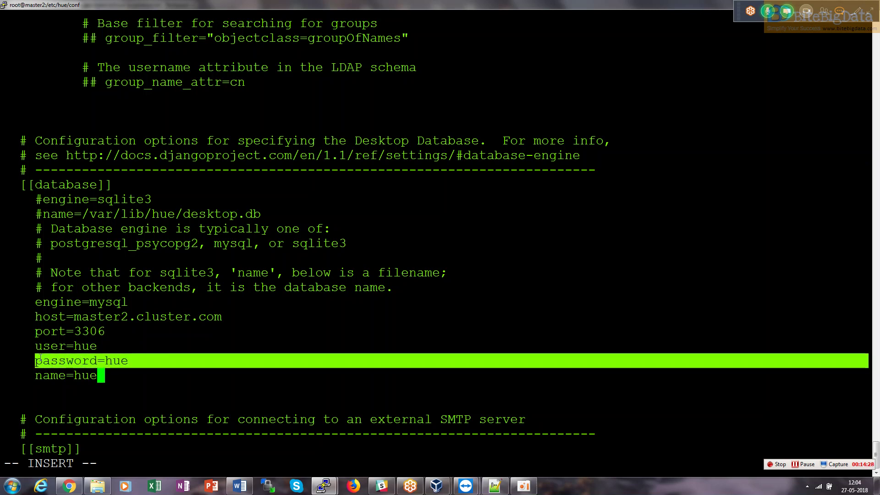
click(201, 350)
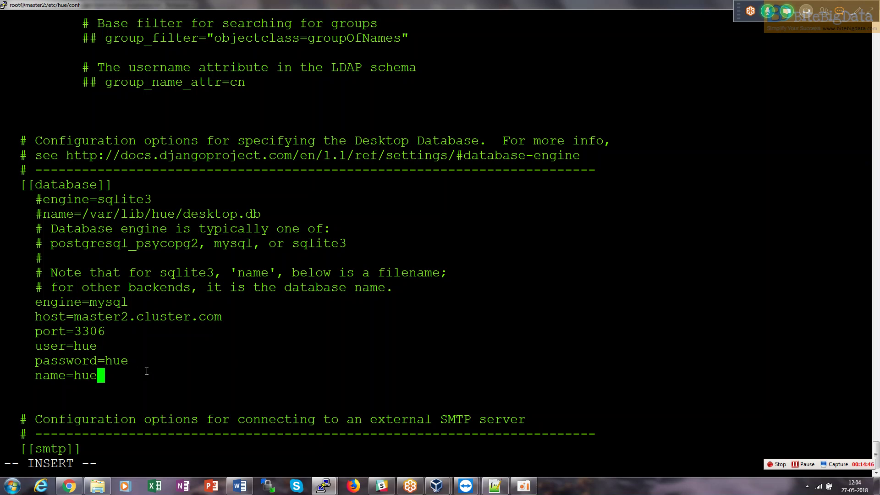
key(Down)
key(Down)
key(Down)
key(Down)
key(Down)
key(alt+Tab)
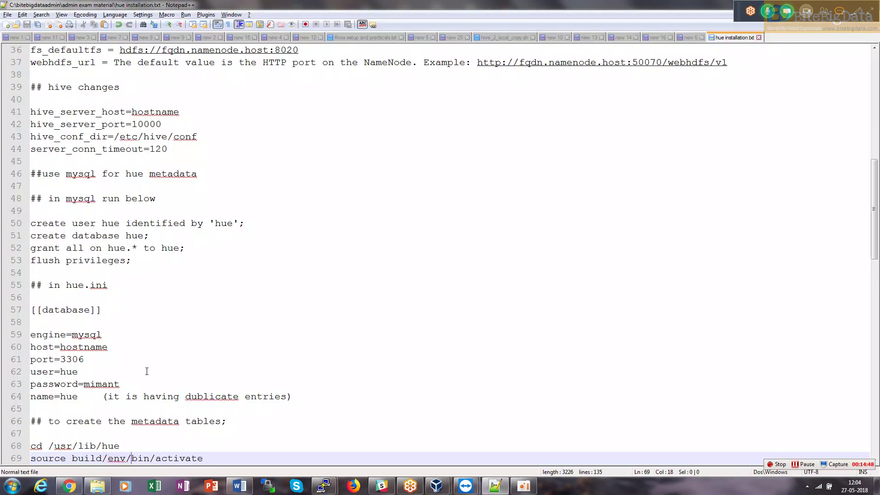
Save and close hue.ini in vi with :wq.
key(Down)
key(Down)
key(Down)
key(Down)
key(Down)
key(Down)
key(Down)
key(Down)
key(Down)
key(Down)
key(Down)
key(Down)
key(Down)
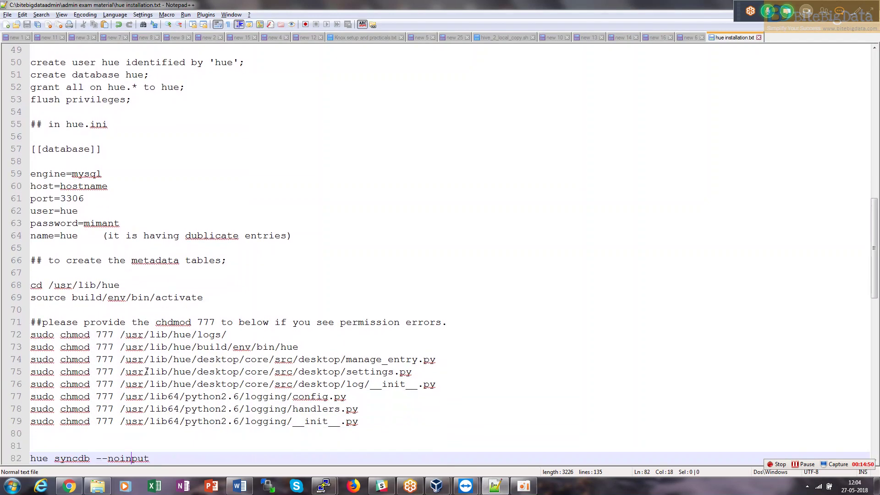
key(Up)
key(Up)
key(Up)
key(Up)
key(Up)
key(Up)
key(Up)
key(Up)
key(Up)
key(Up)
key(Up)
key(Up)
key(Up)
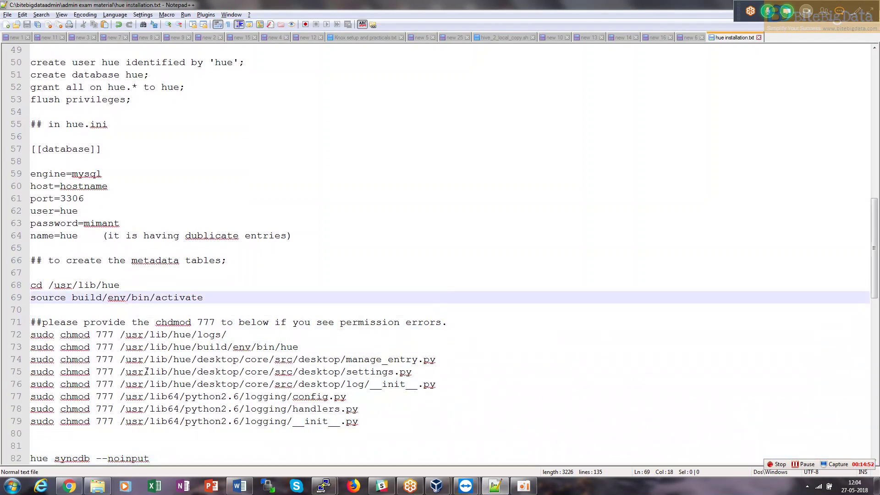
key(Up)
key(Up)
key(Up)
key(alt+Tab)
key(Escape)
text(:wq!)
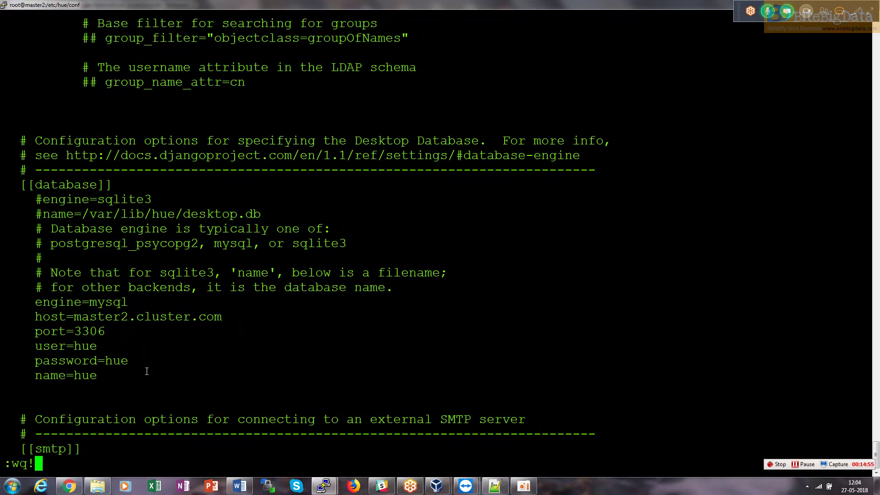
key(Return)
Copy 'cd /usr/lib/hue' from the notes and paste it at the PuTTY prompt.
key(alt+Tab)
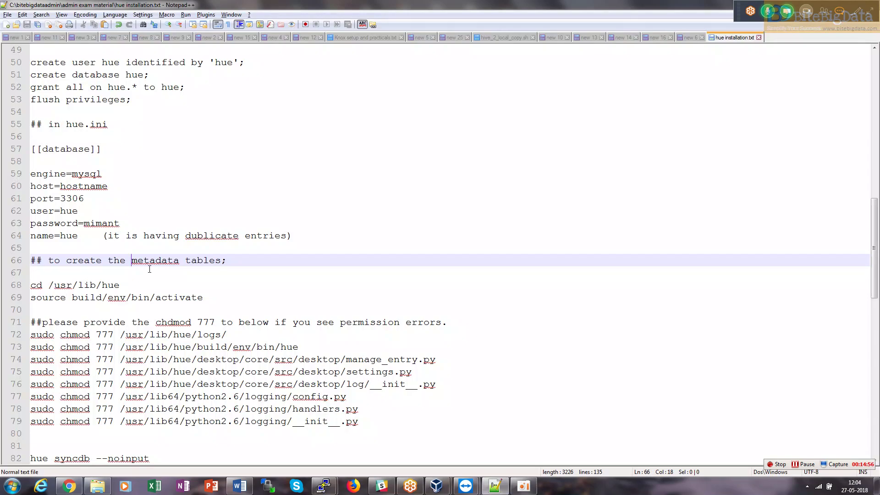
drag(121, 281, 26, 293)
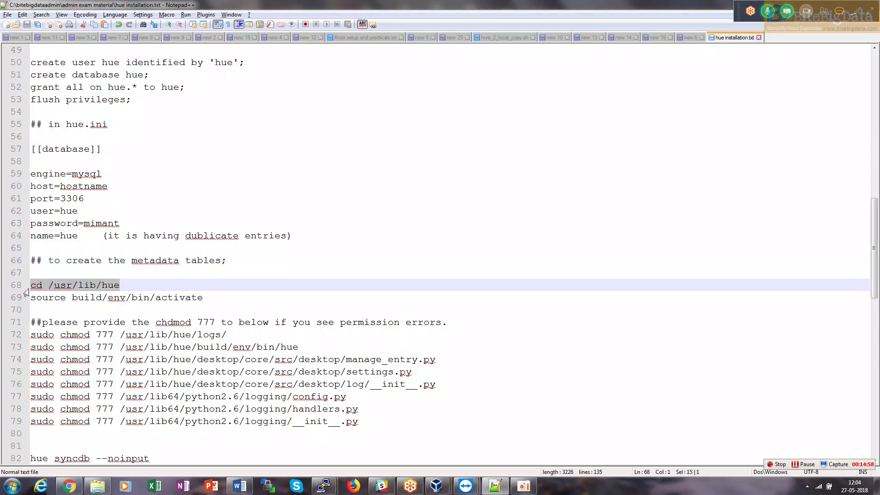
key(ctrl+c)
key(alt+Tab)
right_click(29, 290)
Move into /usr/lib/hue and activate Hue's build/env/bin/activate virtual environment.
key(Return)
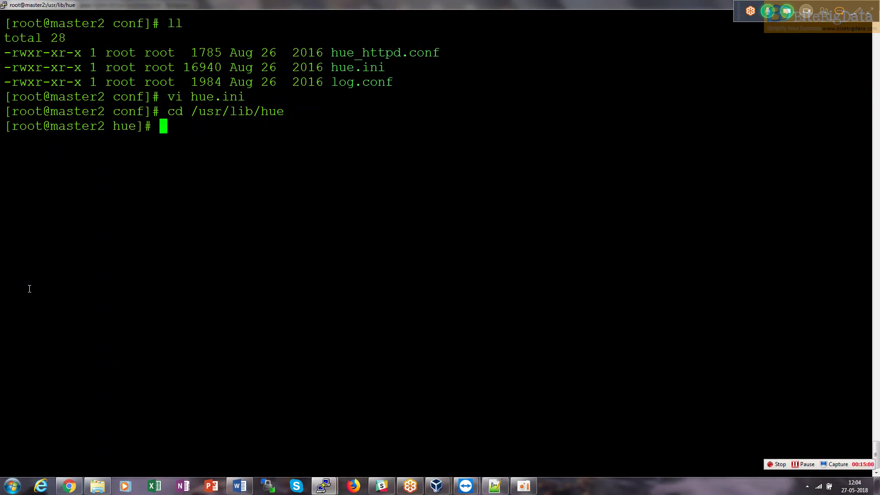
key(alt+Tab)
drag(108, 293, 28, 299)
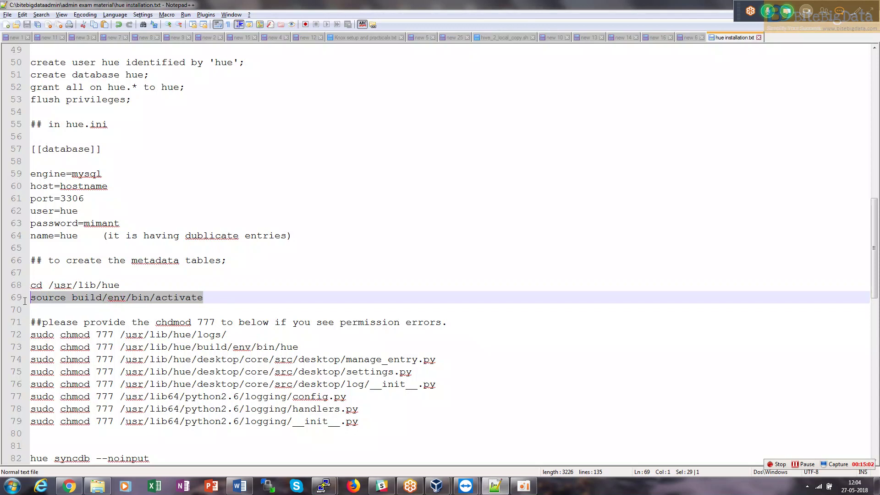
key(ctrl+c)
key(alt+Tab)
right_click(21, 301)
key(Return)
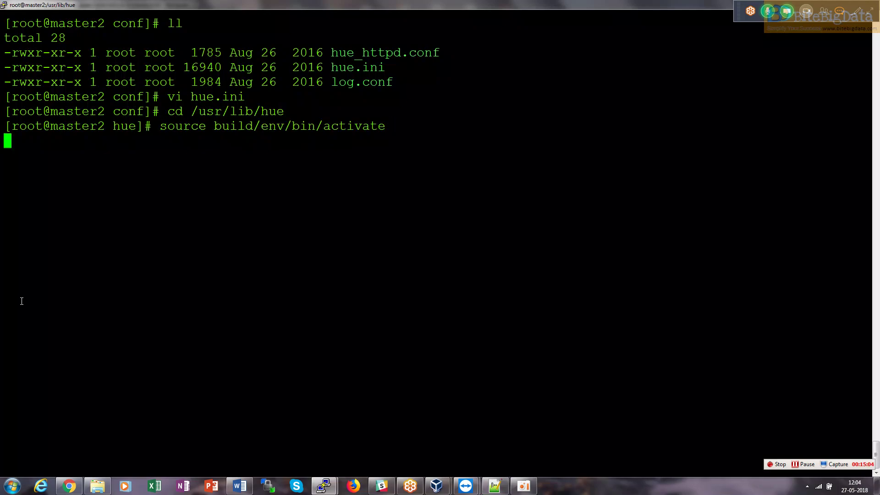
key(alt+Tab)
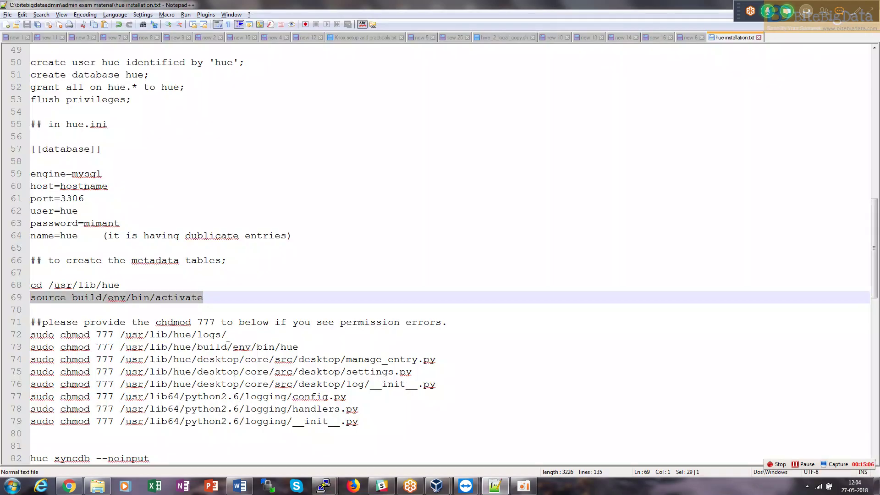
Copy 'hue syncdb --noinput' from the notes and run it in PuTTY.
key(Down)
key(Down)
key(Down)
key(Down)
key(Down)
key(Down)
key(Down)
key(Down)
key(Down)
key(Down)
key(Down)
key(Down)
key(Down)
key(Down)
key(Down)
key(Down)
key(Down)
key(Down)
key(Down)
key(Down)
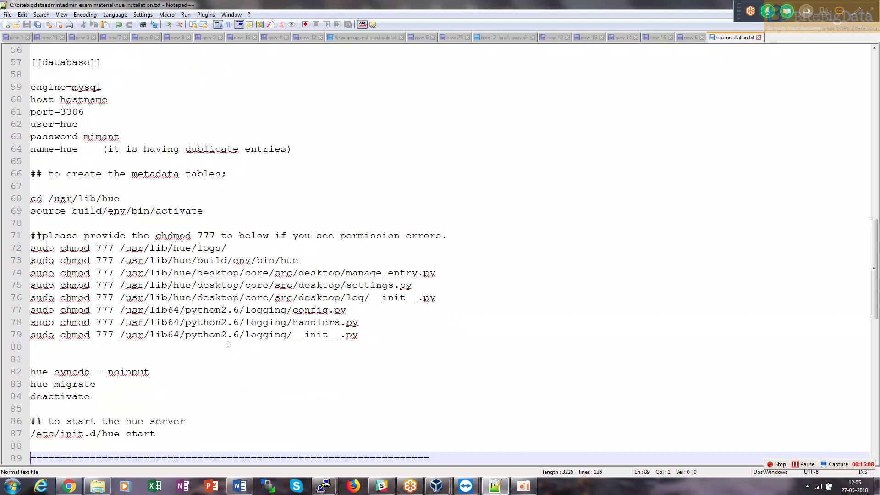
key(Down)
drag(183, 355, 19, 364)
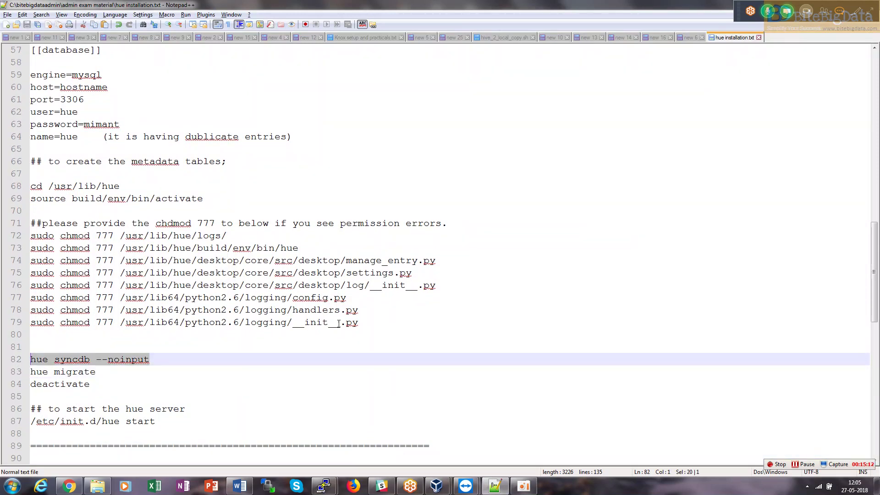
drag(360, 323, 22, 233)
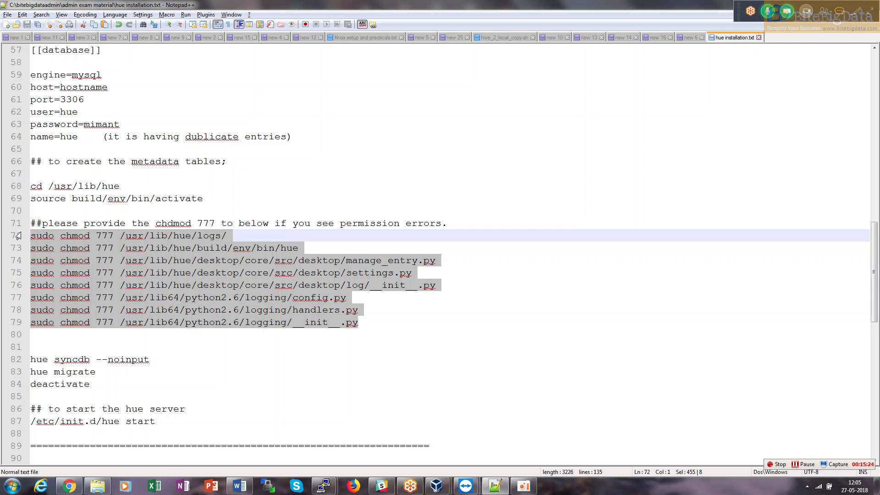
drag(150, 359, 18, 360)
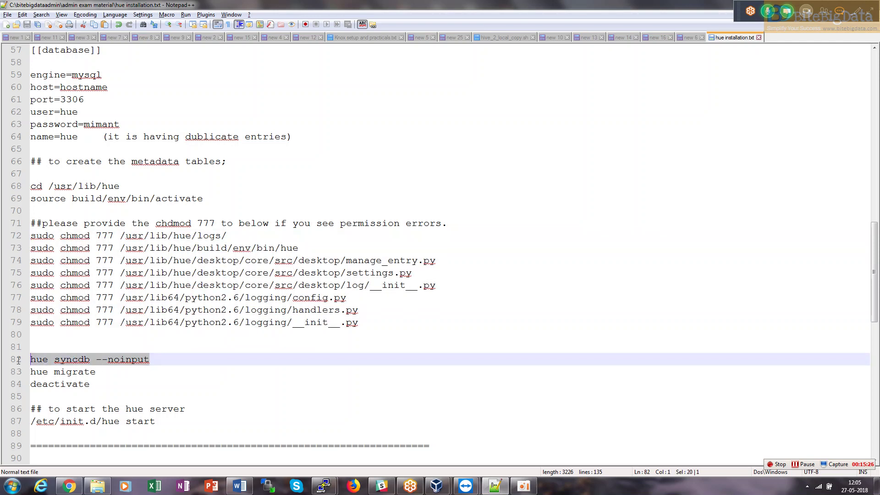
key(ctrl+c)
key(alt+Tab)
right_click(14, 358)
key(Return)
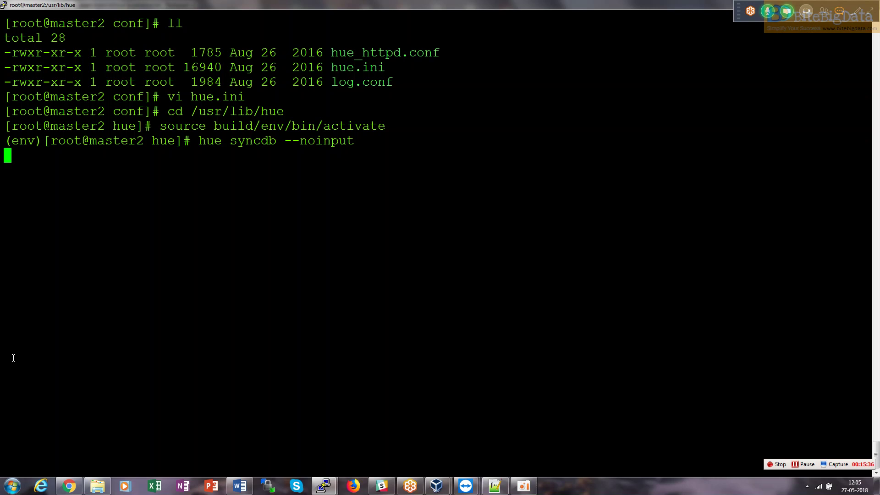
Let syncdb finish creating the auth and django tables at the PuTTY prompt.
key(alt+Tab)
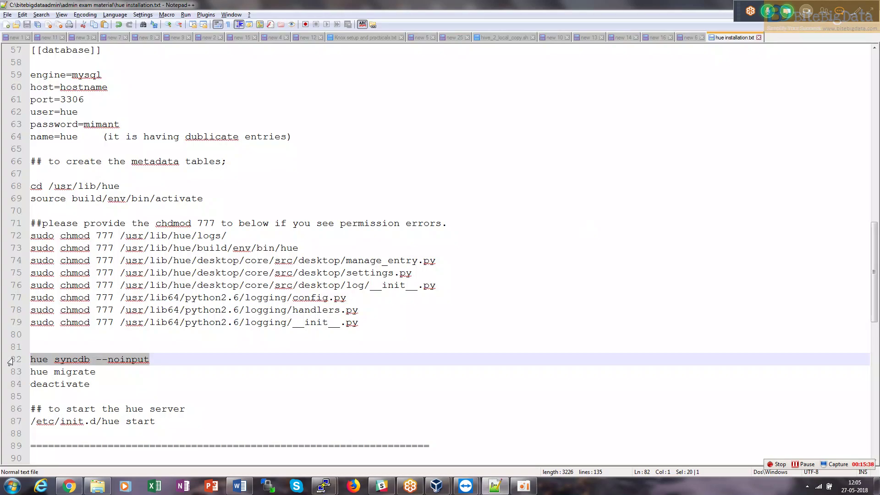
key(alt+Tab)
right_click(13, 358)
key(Return)
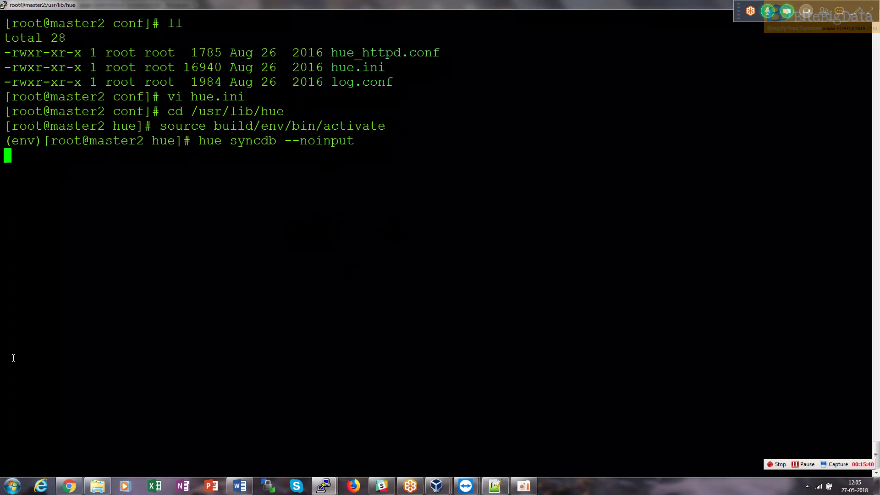
Copy 'hue migrate' from the notes and launch it in PuTTY for the unsynced apps.
key(alt+Tab)
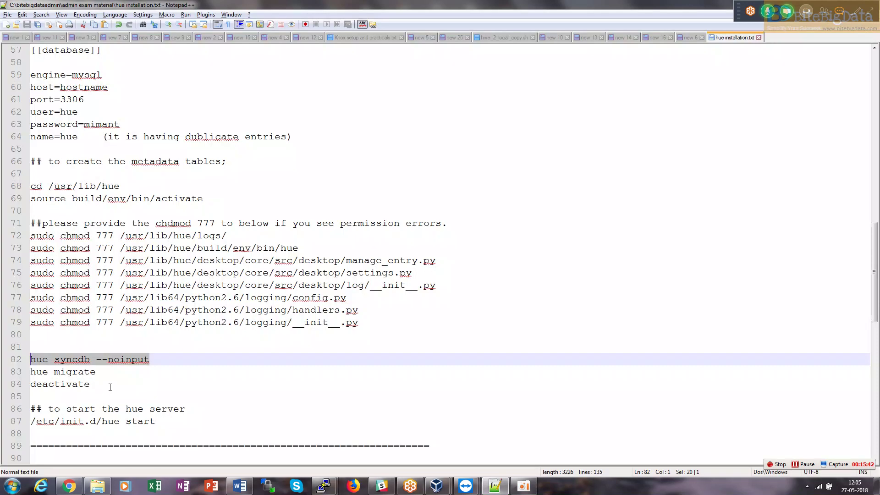
drag(96, 371, 30, 371)
key(ctrl+c)
key(alt+Tab)
right_click(23, 376)
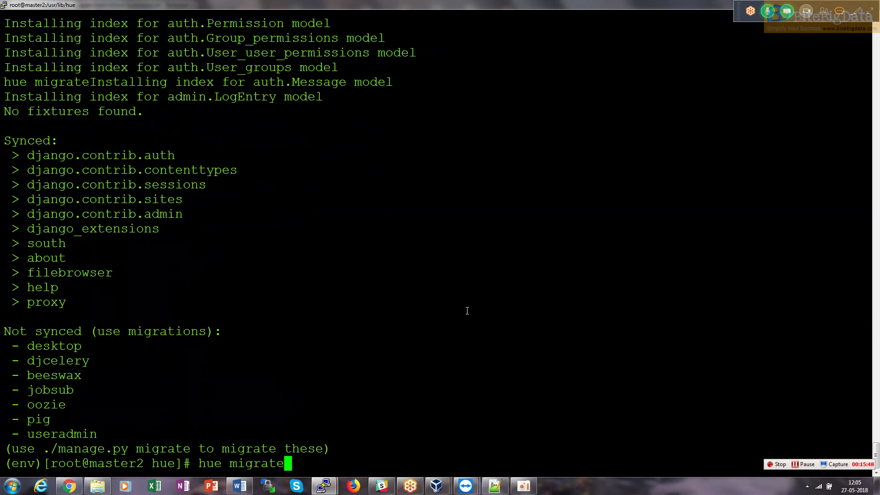
mouse_move(875, 452)
mouse_down()
mouse_move(875, 438)
mouse_move(876, 463)
mouse_up()
key(alt+Tab)
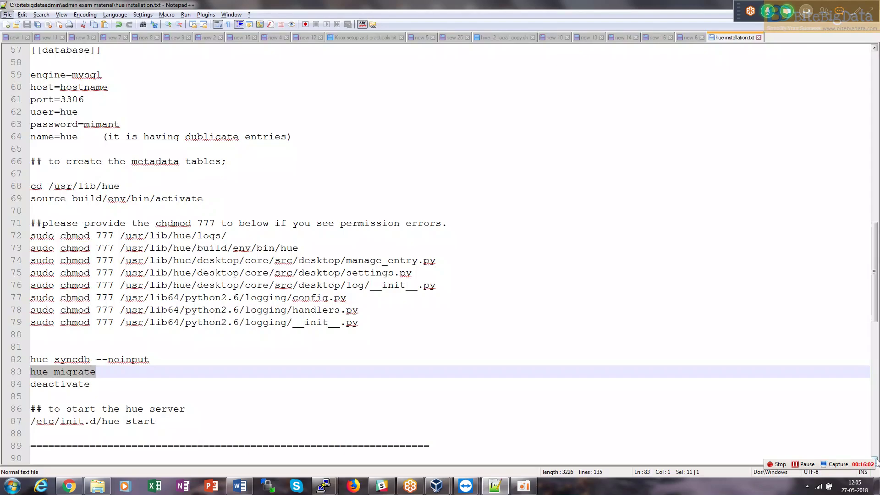
key(alt+Tab)
drag(149, 359, 0, 366)
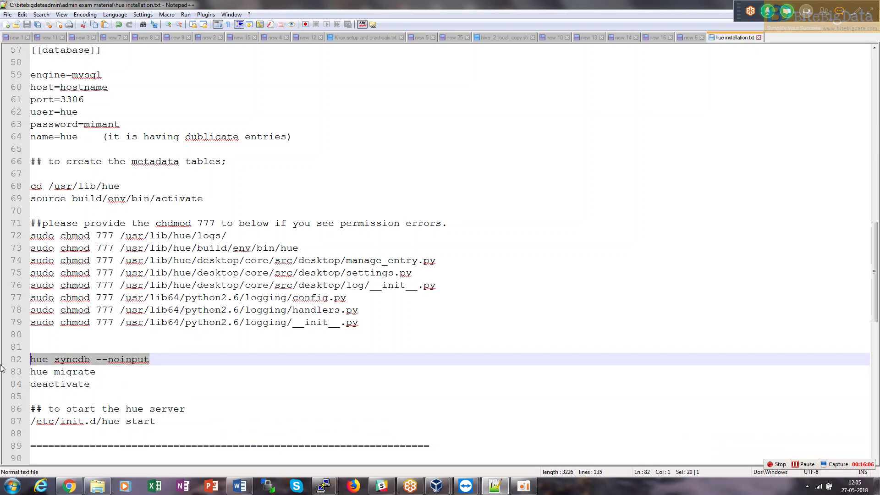
key(alt+Tab)
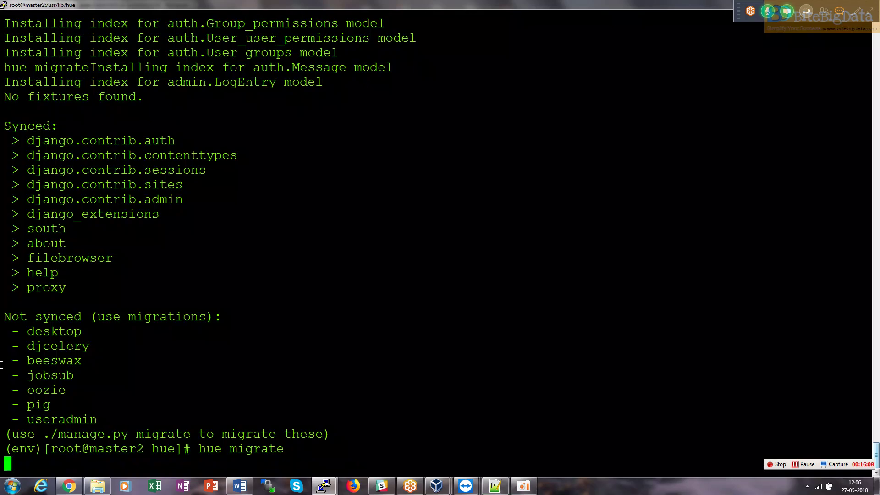
After the desktop-through-useradmin migrations finish, run 'deactivate' to leave the Python environment.
key(alt+Tab)
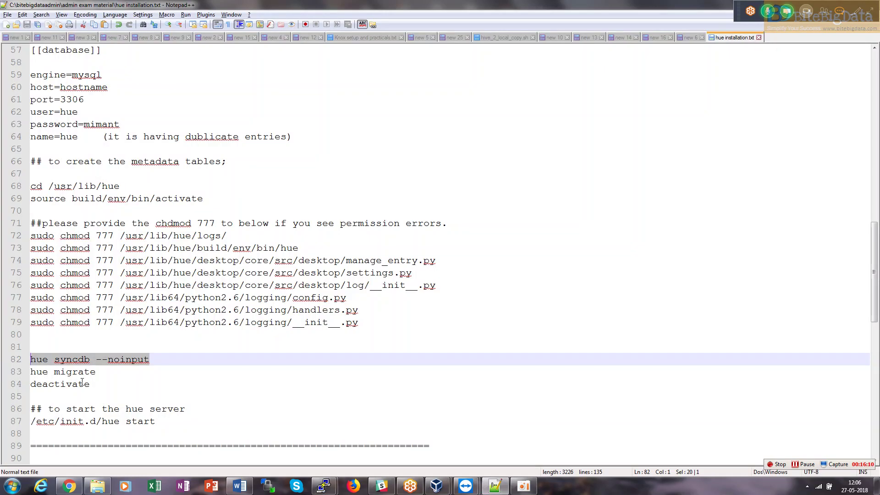
drag(87, 384, 30, 385)
drag(83, 391, 17, 395)
key(alt+Tab)
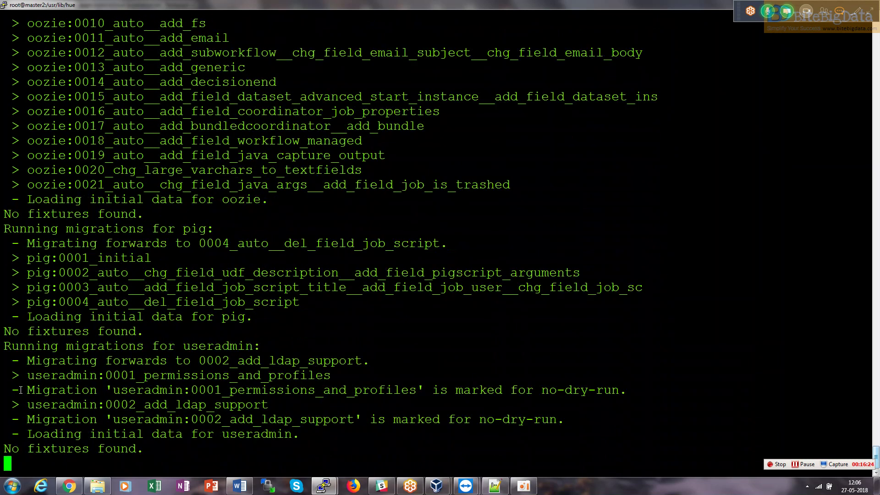
text(deactivate)
key(Return)
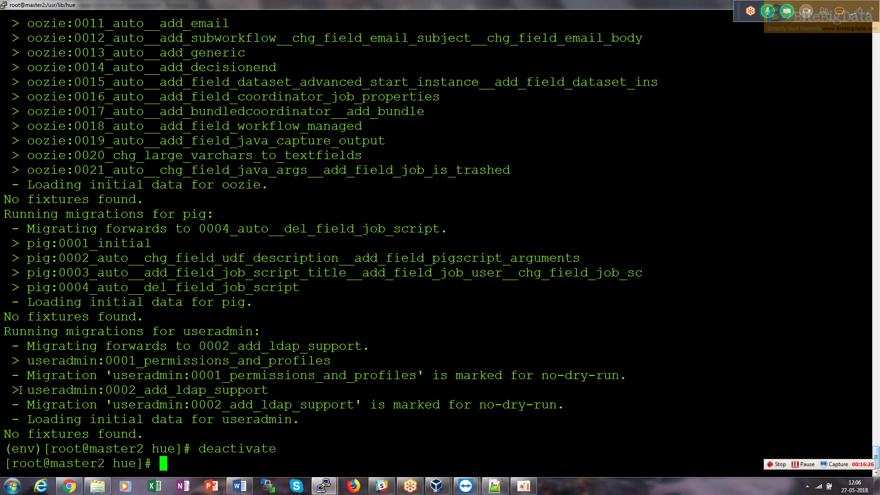
key(alt+Tab)
key(alt+Tab)
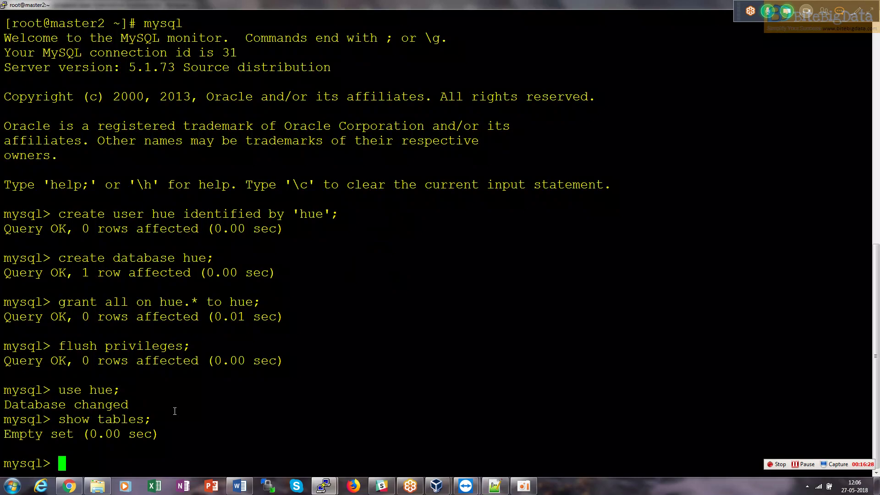
Run 'show tables;' and scroll through the list of 78 Hue metadata tables.
text(show tables;)
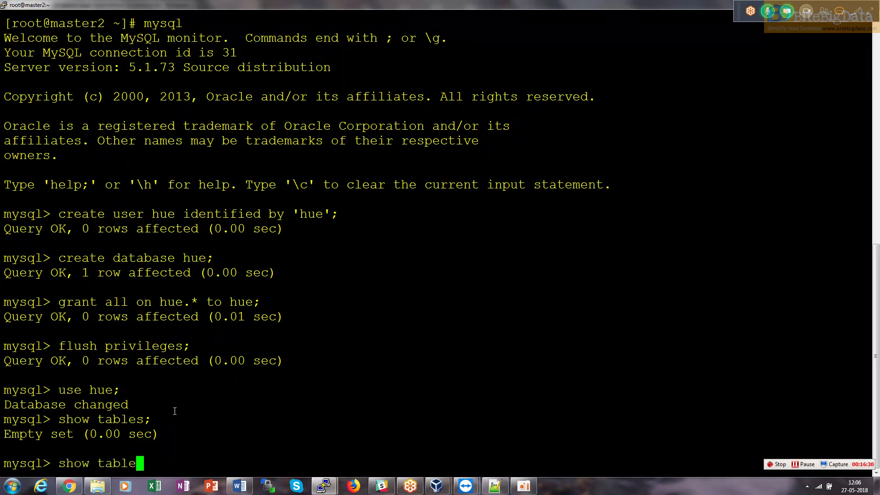
key(Return)
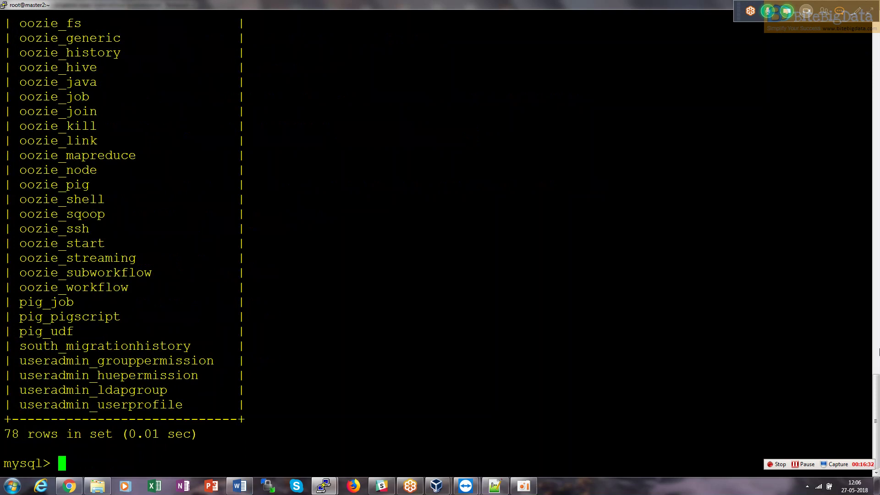
drag(876, 416, 861, 259)
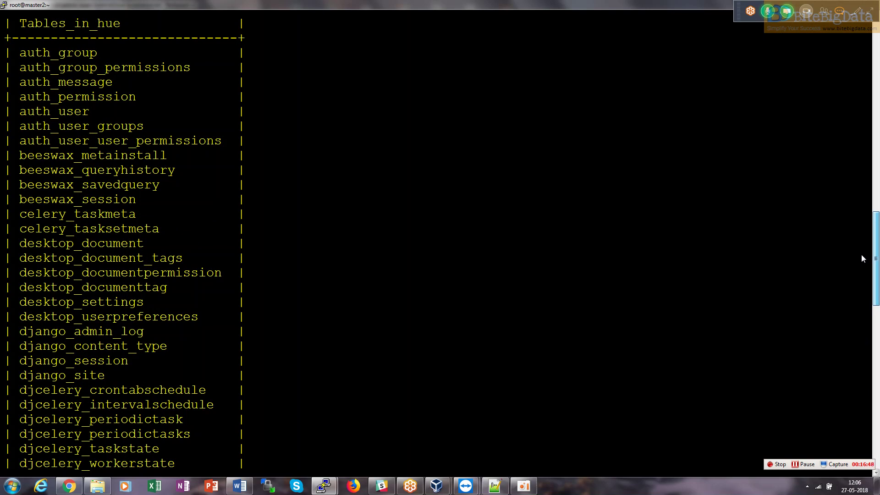
drag(861, 259, 846, 418)
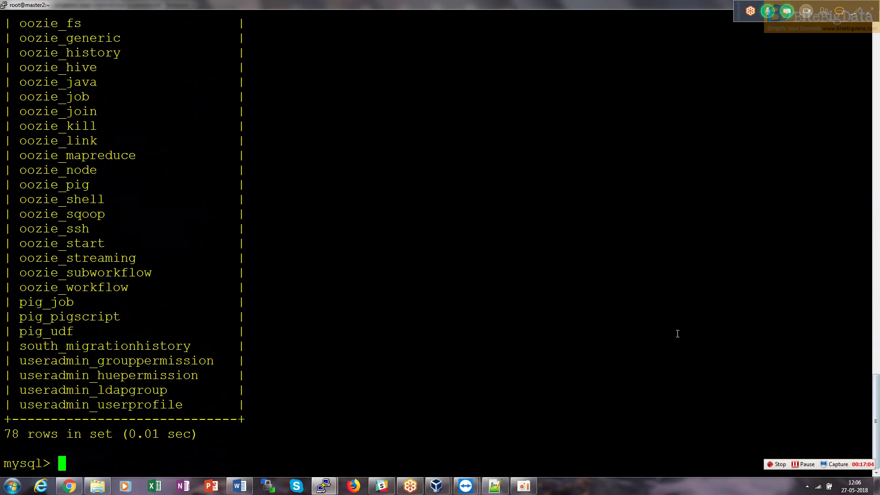
Exit the MySQL monitor and clear the terminal screen.
text(q)
key(BackSpace)
text(exit)
key(Return)
text(clea)
key(Return)
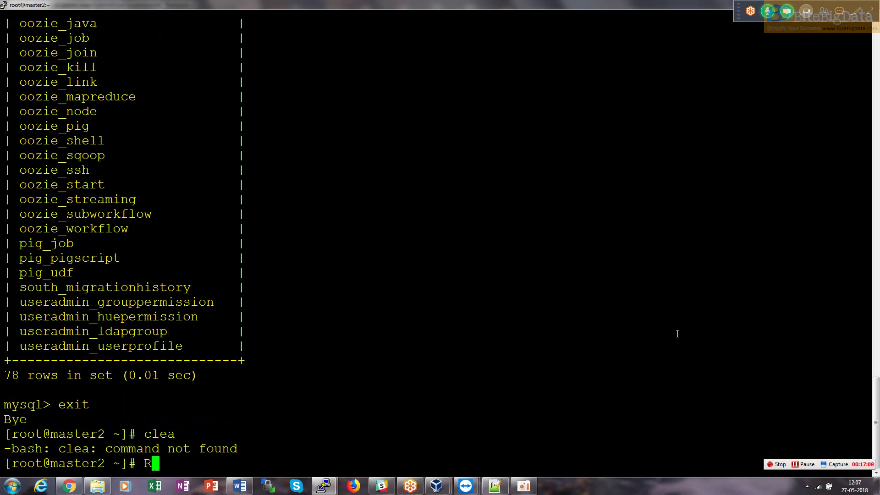
text(clear)
key(Return)
Select the /etc/init.d/hue start line in the installation notes.
key(alt+Tab)
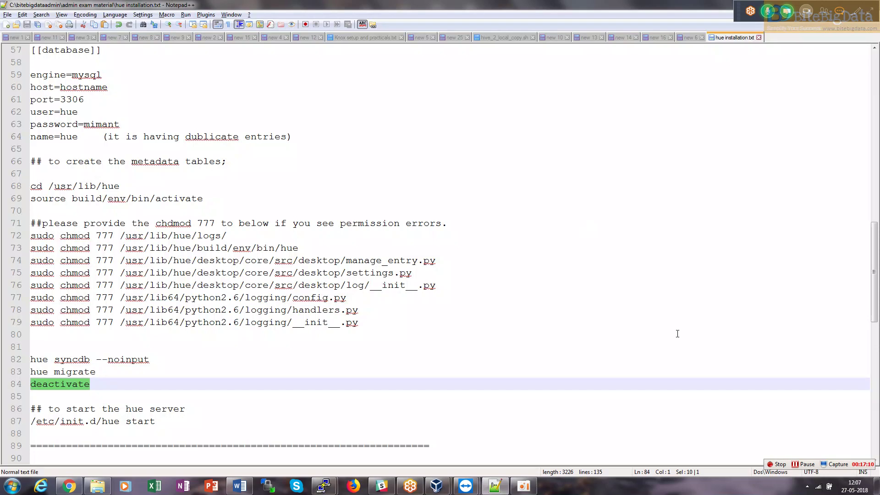
key(Down)
key(Down)
key(Down)
key(shift+Right)
key(shift+Right)
key(shift+Right)
key(shift+Right)
key(shift+Right)
key(shift+Right)
key(shift+Right)
key(shift+Right)
key(shift+Right)
key(shift+Right)
key(shift+Right)
key(shift+Right)
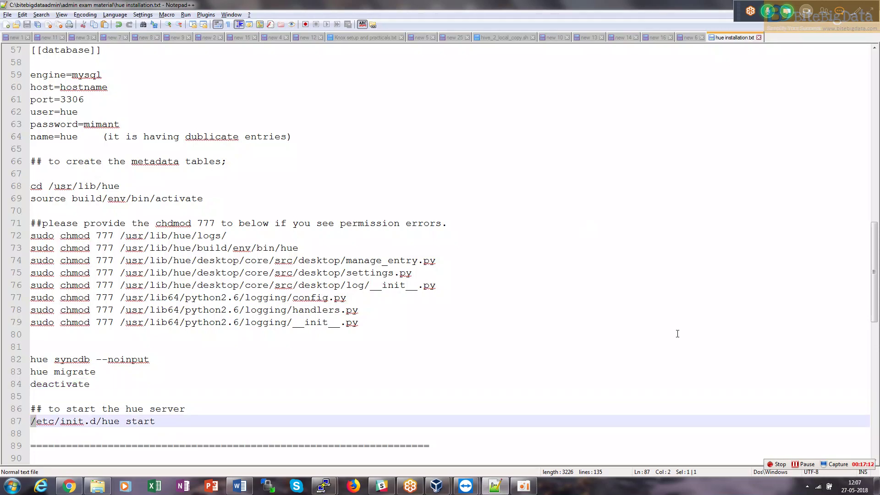
key(shift+Right)
key(shift+Right)
key(shift+Right)
key(shift+Right)
key(shift+Right)
key(shift+Right)
key(shift+Right)
key(shift+Right)
key(shift+Right)
key(ctrl+c)
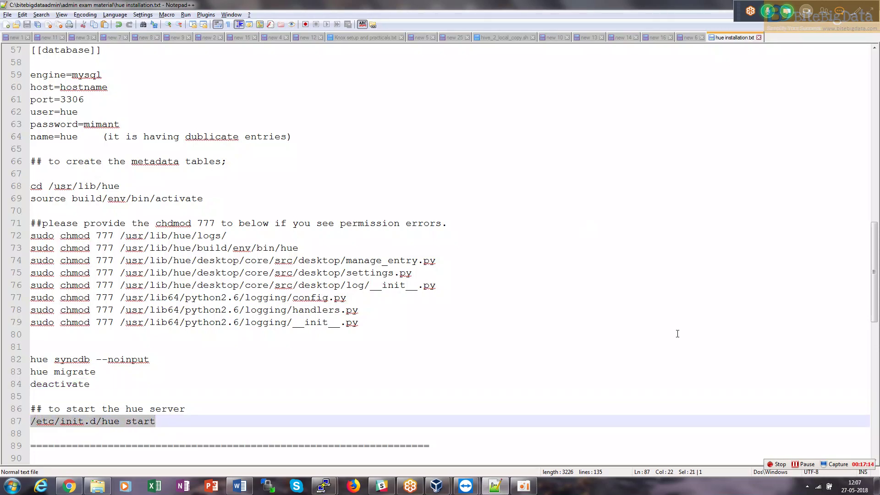
key(alt+Tab)
key(alt+Tab)
key(alt+Tab)
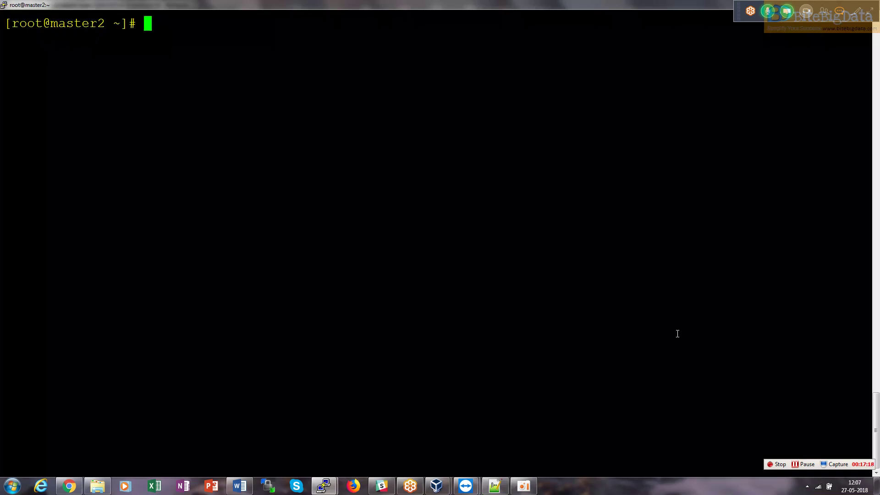
Run chkconfig /etc/init.d/hue on with the pasted path, which errors.
text(chkcongi)
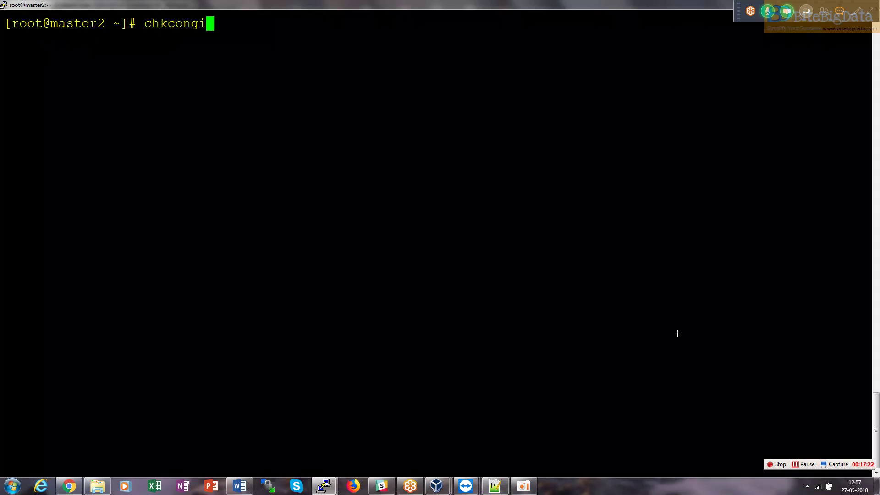
text(f)
key(BackSpace)
key(BackSpace)
key(BackSpace)
text(fig)
right_click(677, 334)
key(BackSpace)
key(BackSpace)
key(BackSpace)
key(BackSpace)
key(BackSpace)
text(on)
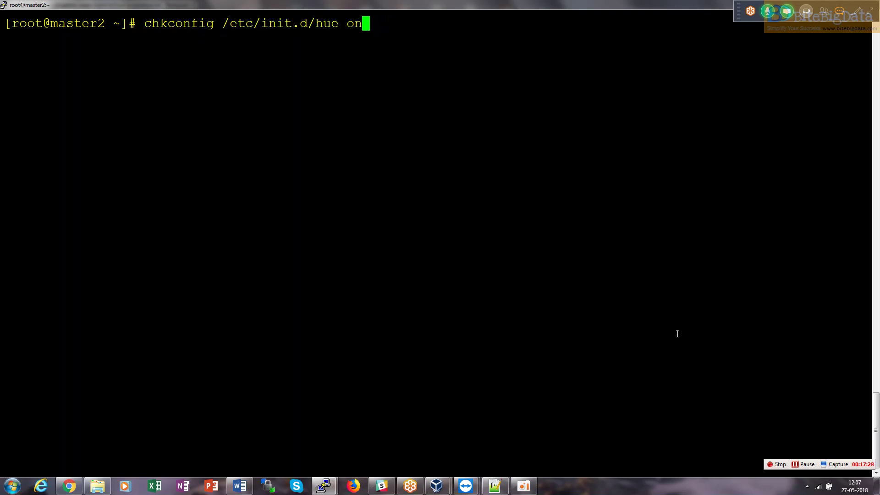
key(Return)
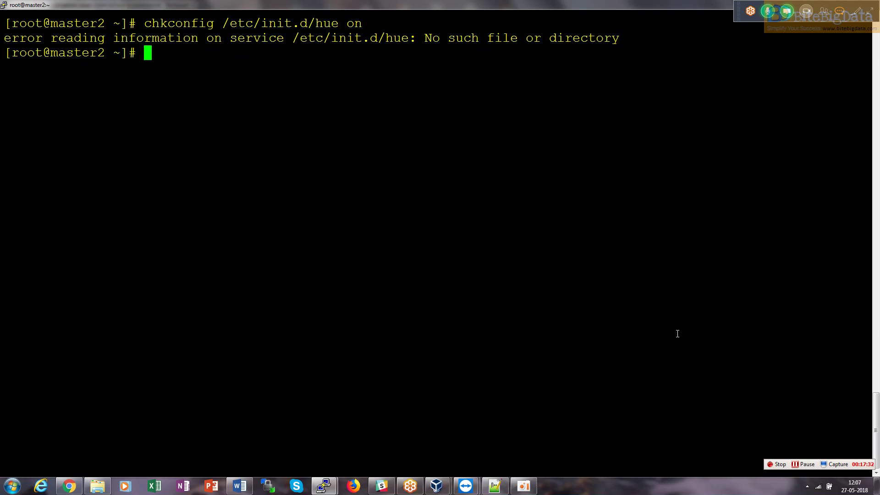
Change to /etc/init.d and rerun the command as chkconfig hue on.
text(cd /etc/)
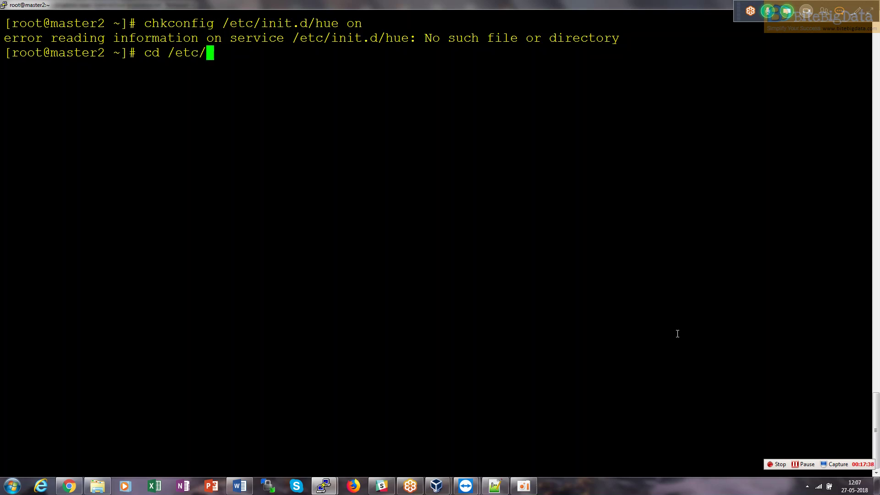
text(init.d/)
key(Return)
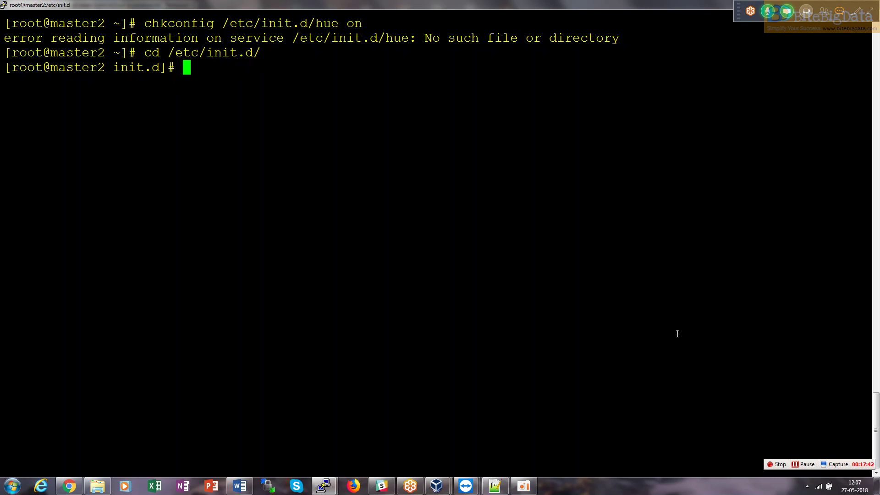
key(Up)
key(Up)
key(Left)
key(Left)
key(Left)
key(Left)
key(Left)
key(Left)
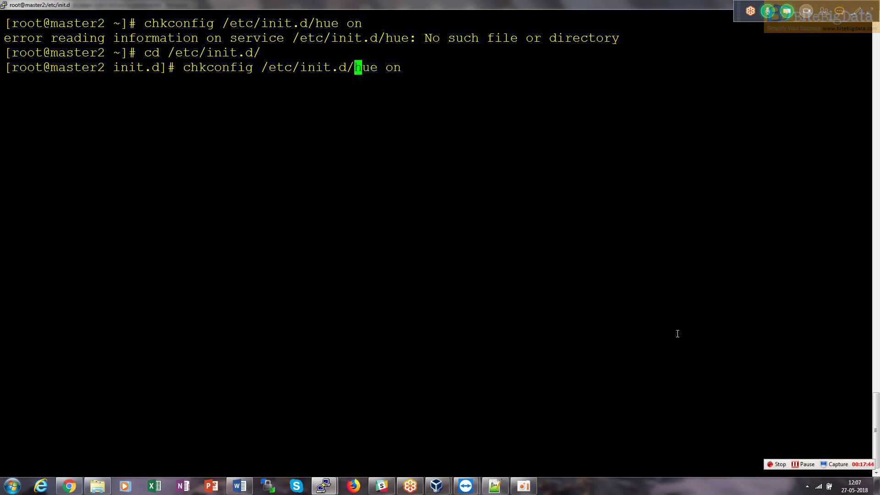
key(BackSpace)
key(BackSpace)
key(BackSpace)
key(BackSpace)
key(BackSpace)
key(BackSpace)
key(BackSpace)
key(BackSpace)
key(BackSpace)
key(BackSpace)
key(BackSpace)
key(BackSpace)
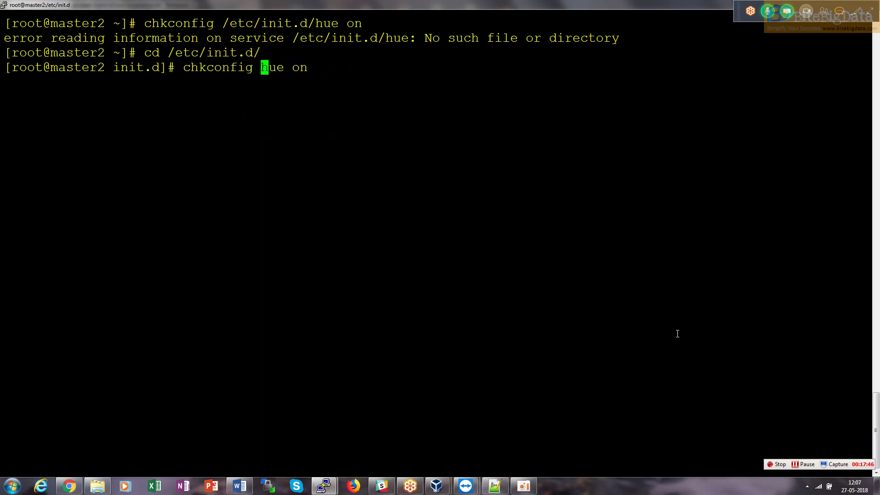
key(Return)
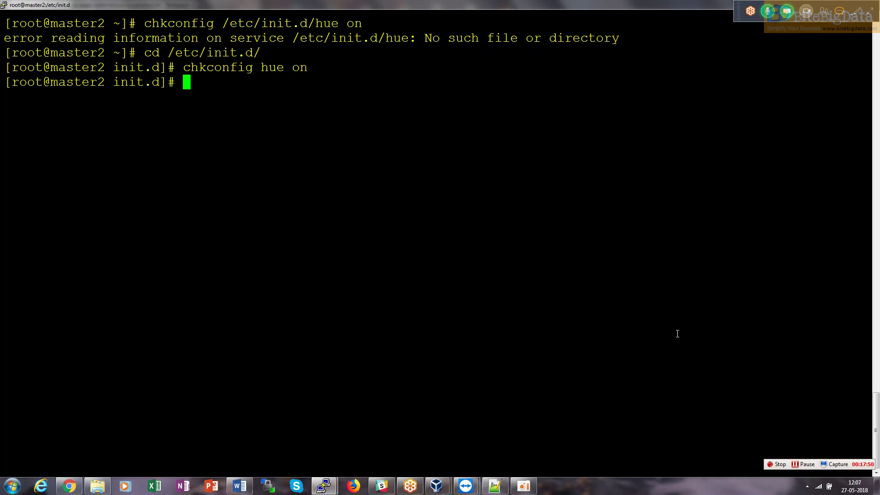
Try starting Hue with sudo hue start after checking the notes.
text(sudo)
key(BackSpace)
key(BackSpace)
key(BackSpace)
key(BackSpace)
key(alt+Tab)
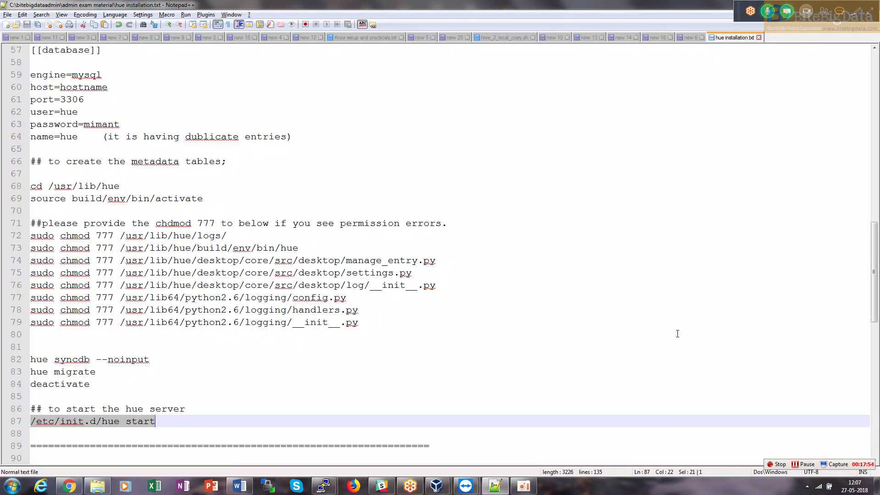
key(alt+Tab)
text(su)
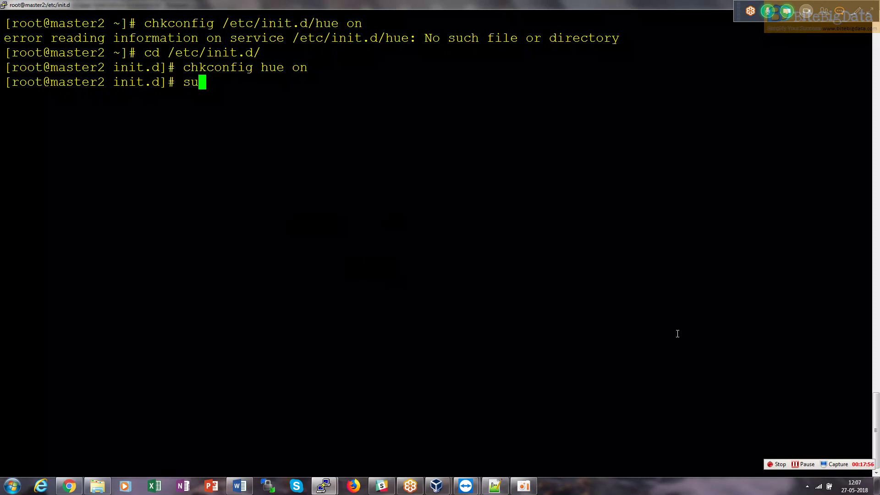
text(do hue start)
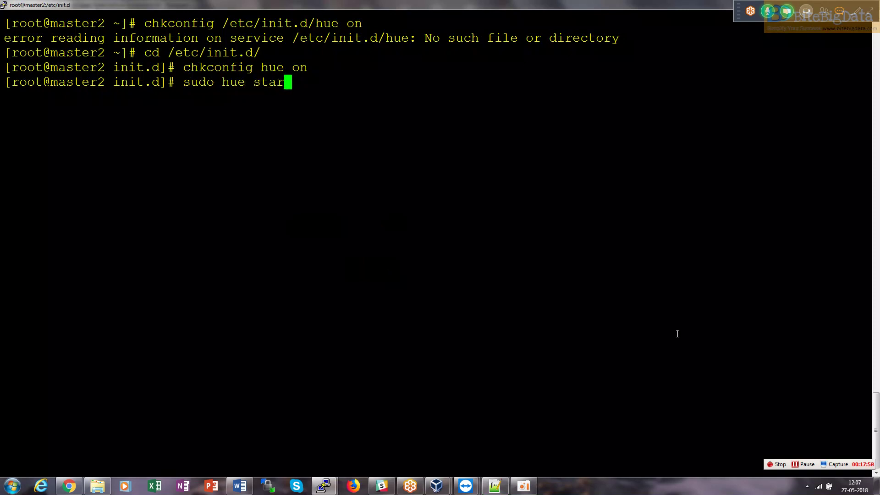
key(Return)
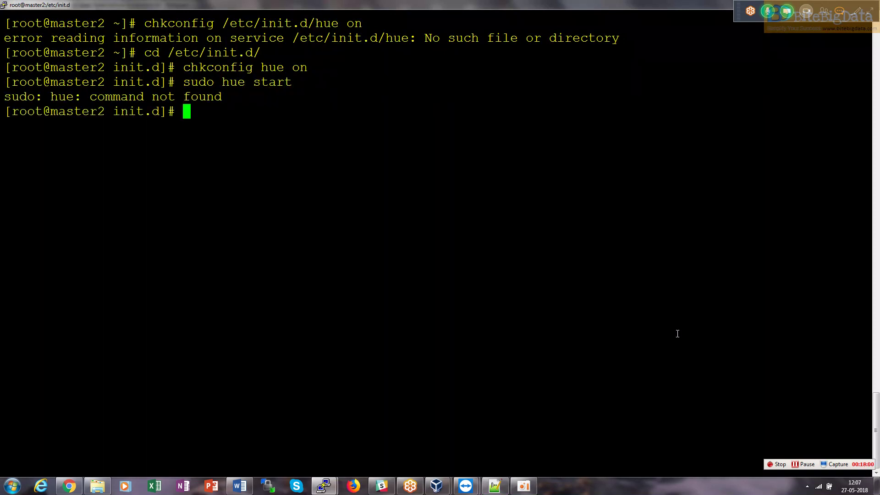
Rerun as sudo service hue start, confirm Starting hue OK, and return home with cd.
key(Up)
key(Left)
key(Left)
key(Left)
key(Left)
key(Left)
key(Left)
key(Left)
key(Left)
key(Left)
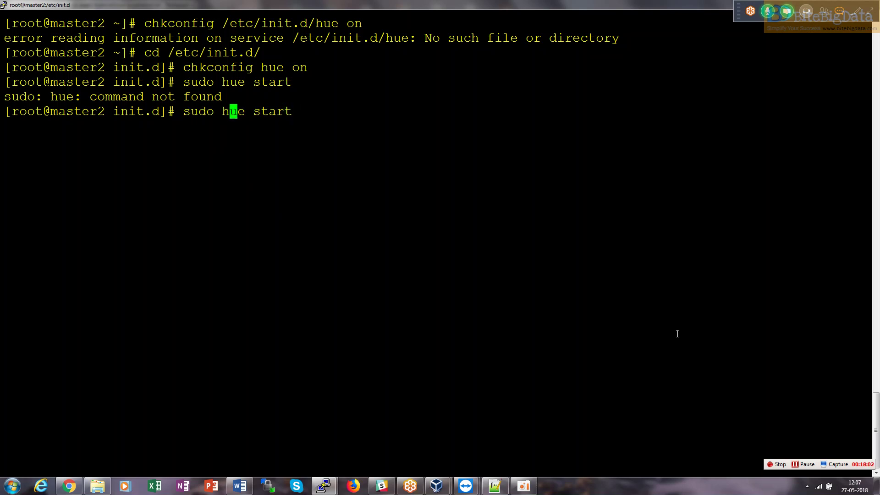
text(service)
key(Return)
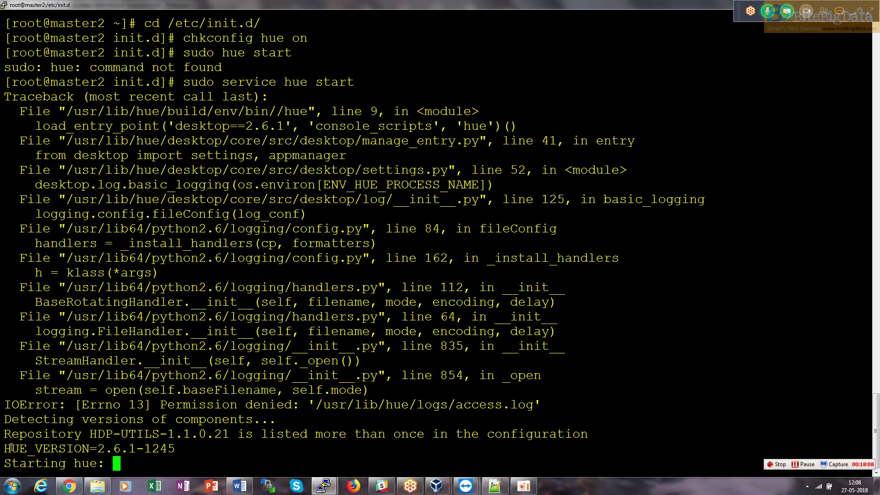
triple_click(13, 462)
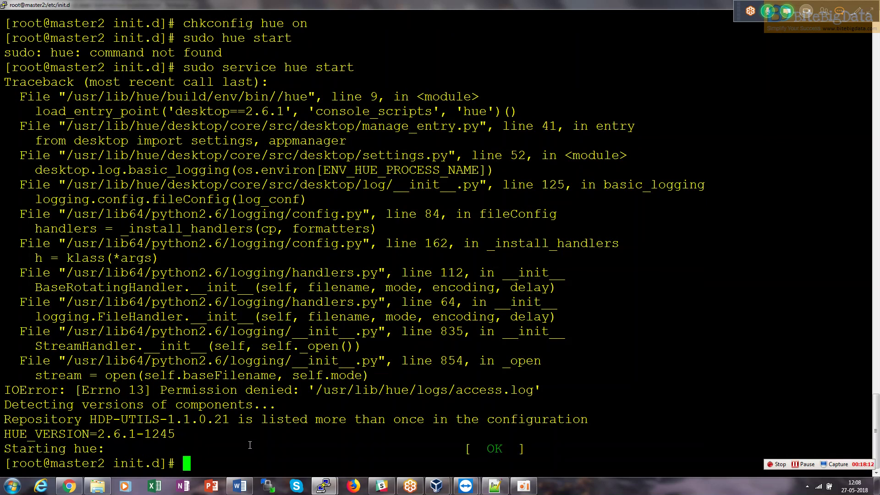
text(cd)
key(Return)
Clear the terminal and check port 8000 with sudo netstat -nltp | grep 8000.
text(celar)
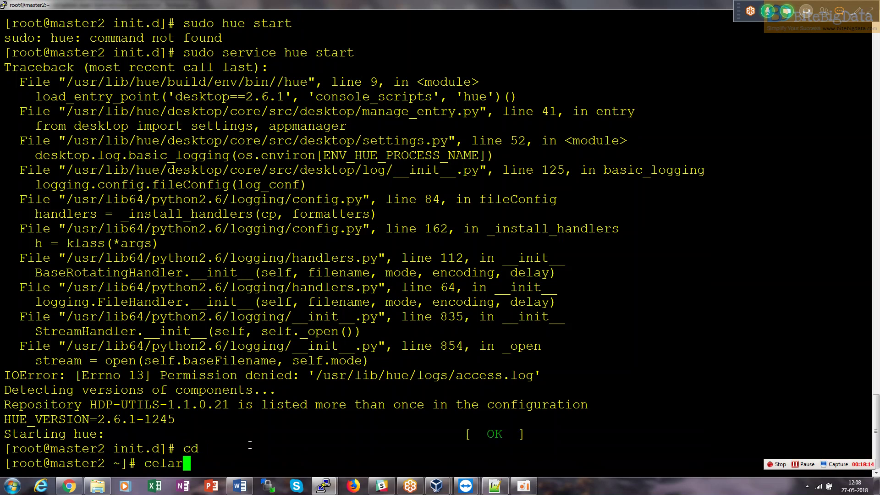
key(Return)
text(clear)
key(Return)
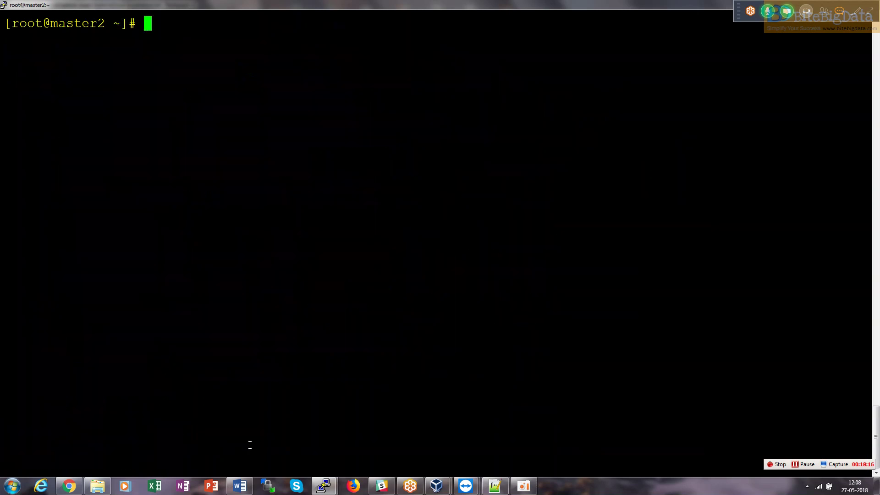
text(sudo netst)
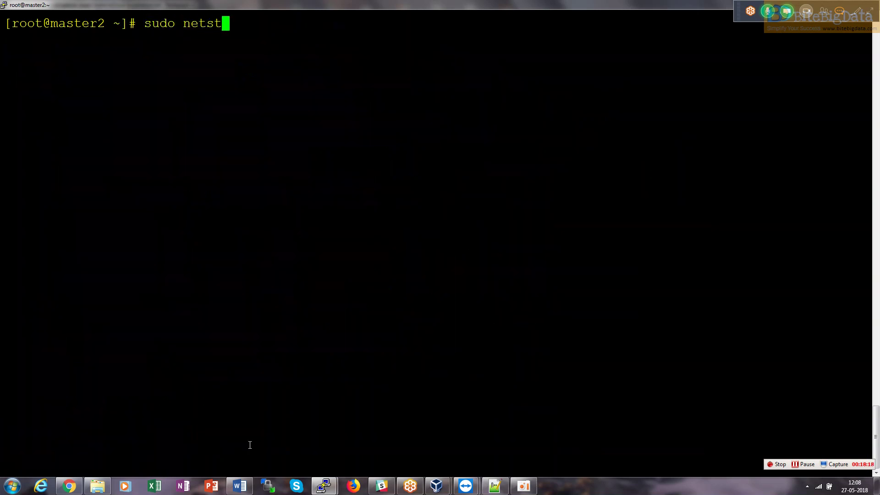
text(at -ntl)
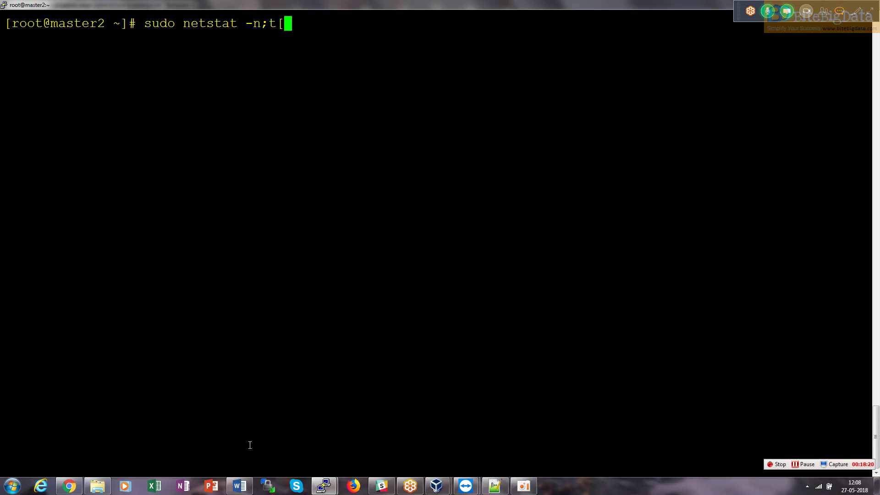
key(BackSpace)
key(BackSpace)
text(| )
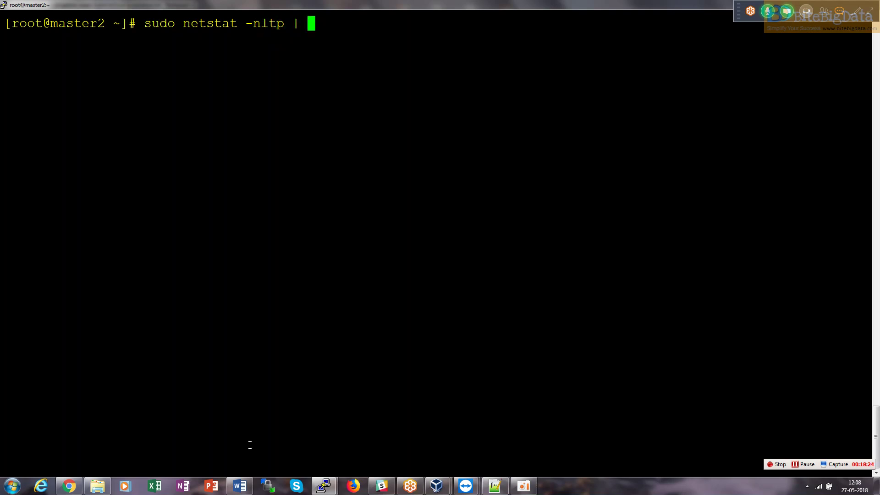
text(grep 8000)
key(Return)
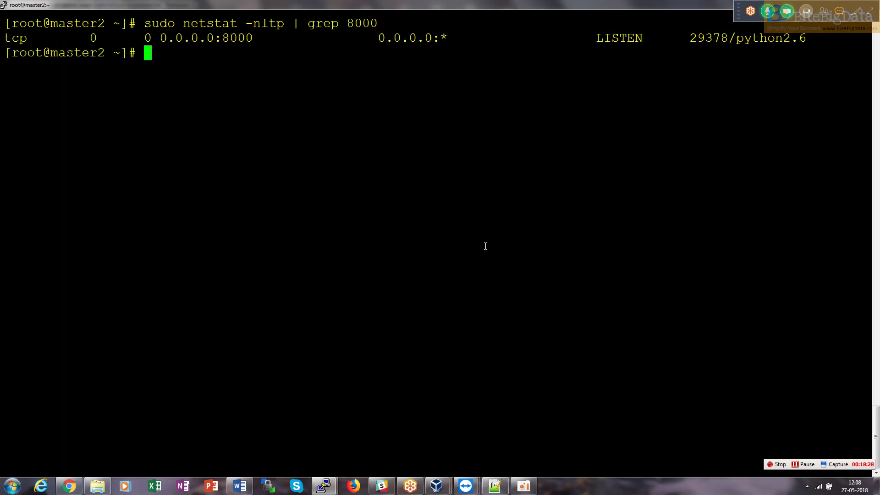
Switch from PuTTY back to the installation notes window.
key(alt+Tab)
key(alt+Tab)
key(Tab)
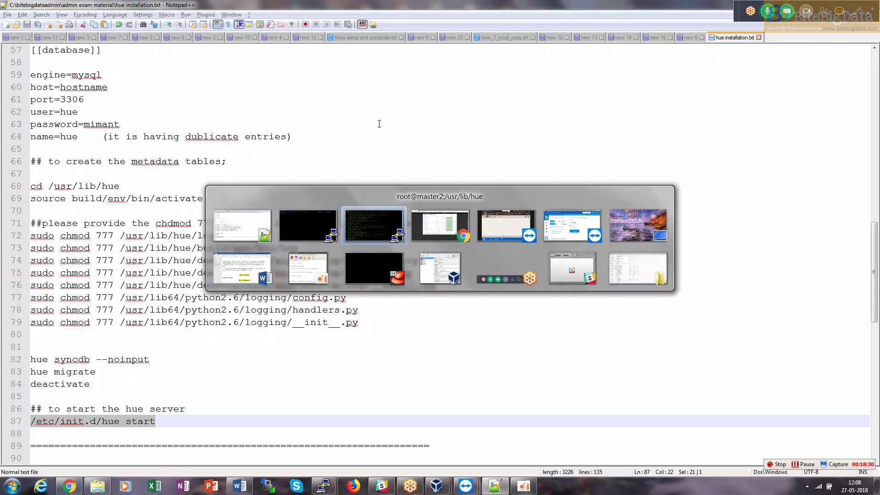
key(alt+Tab)
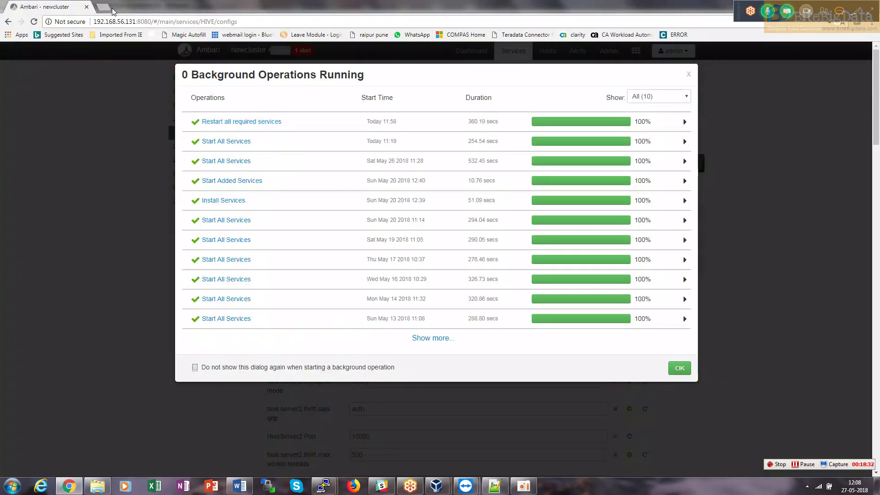
Load Hue at 192.168.56.131:8000 in a new browser tab.
click(104, 7)
text(1)
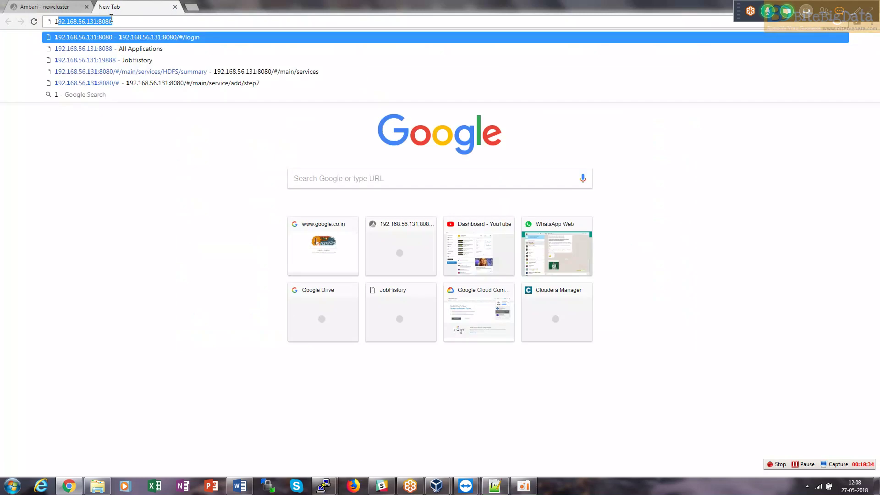
text(92.168.56.131:80)
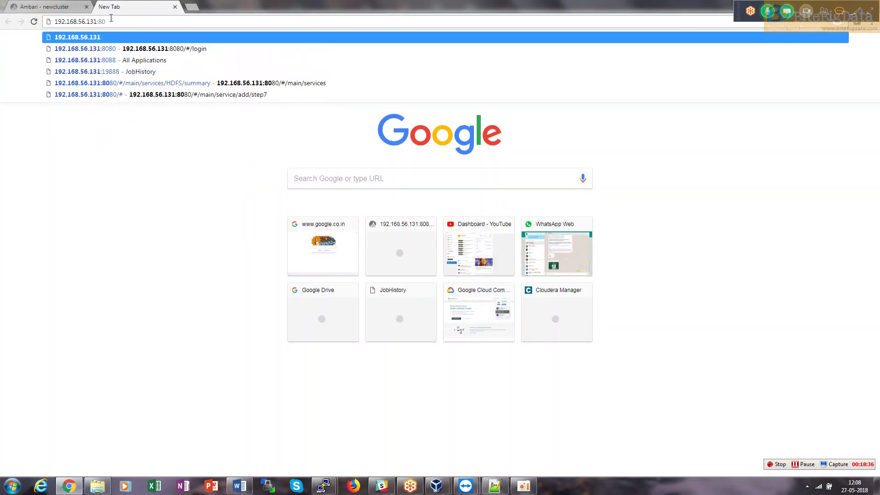
text(00)
key(Return)
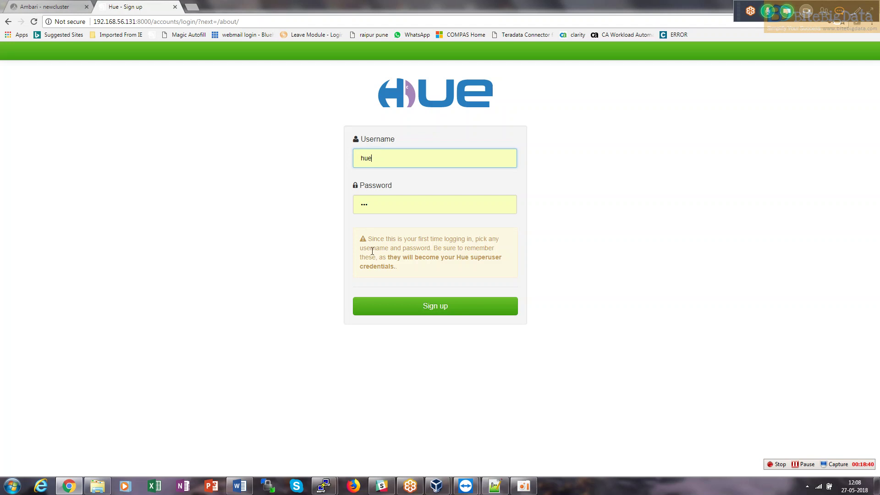
Sign up the first Hue superuser with username hue and its password.
key(ctrl+a)
text(hue)
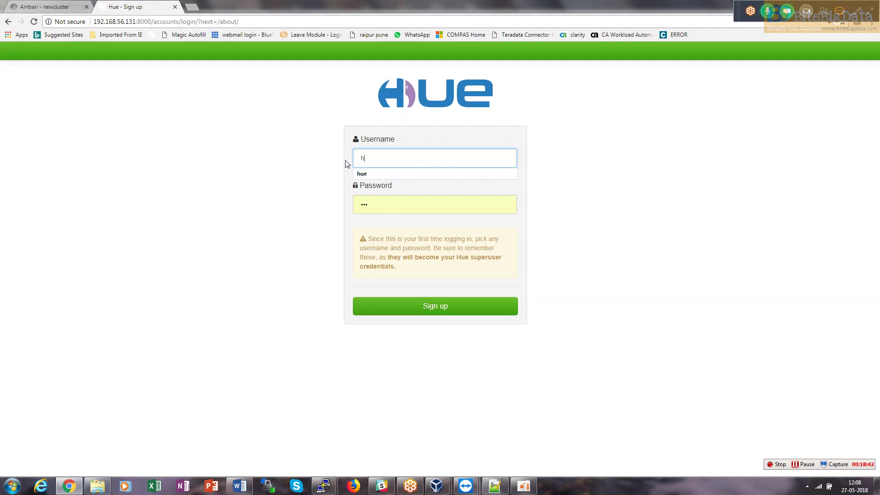
key(Tab)
text(hue)
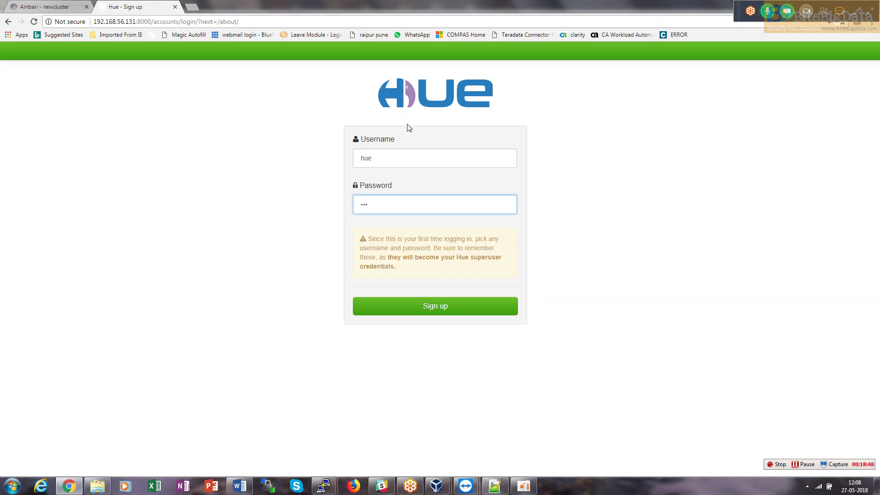
double_click(376, 158)
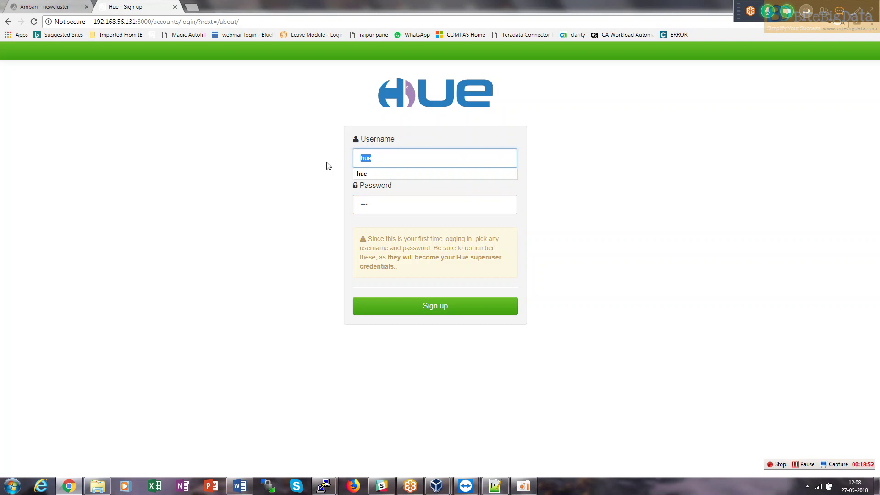
text(hue)
key(BackSpace)
key(BackSpace)
key(BackSpace)
text(hue)
key(Tab)
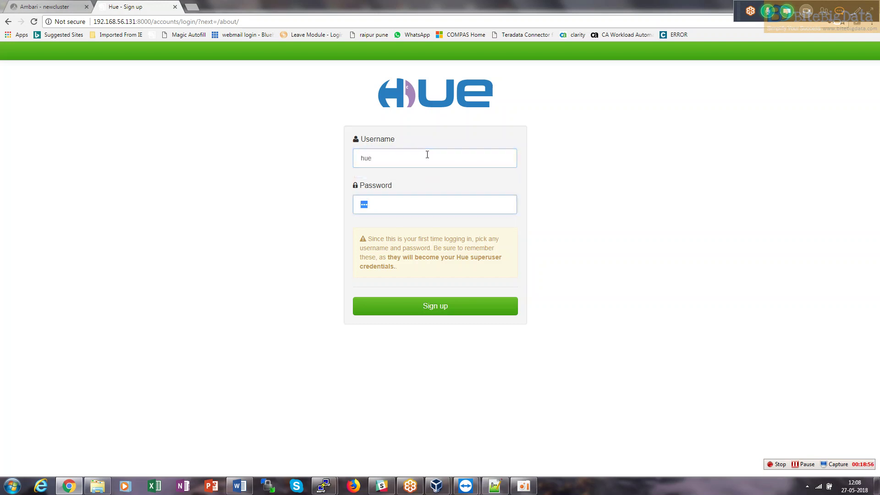
text(hue)
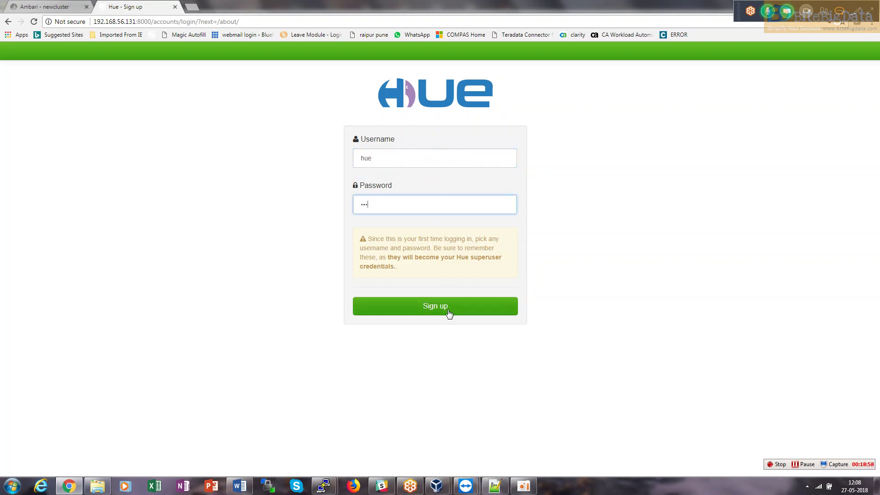
click(447, 310)
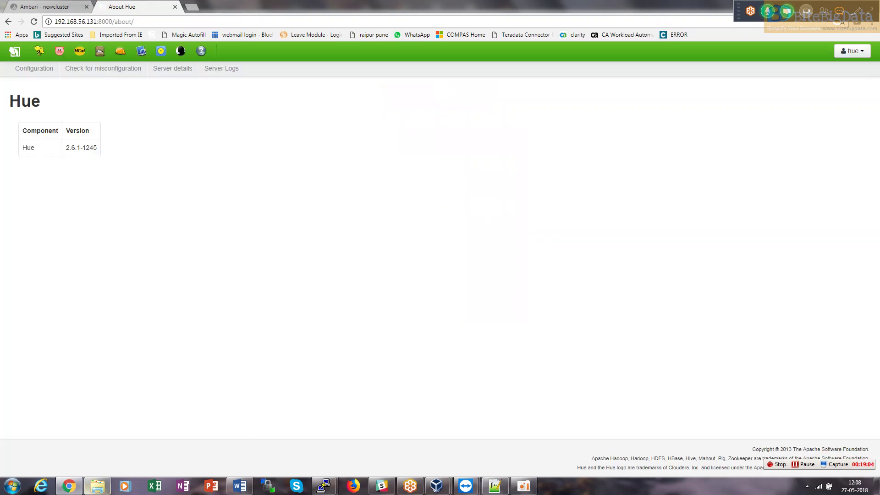
Close Ambari's background operations summary and return to the About Hue page.
key(alt+Tab)
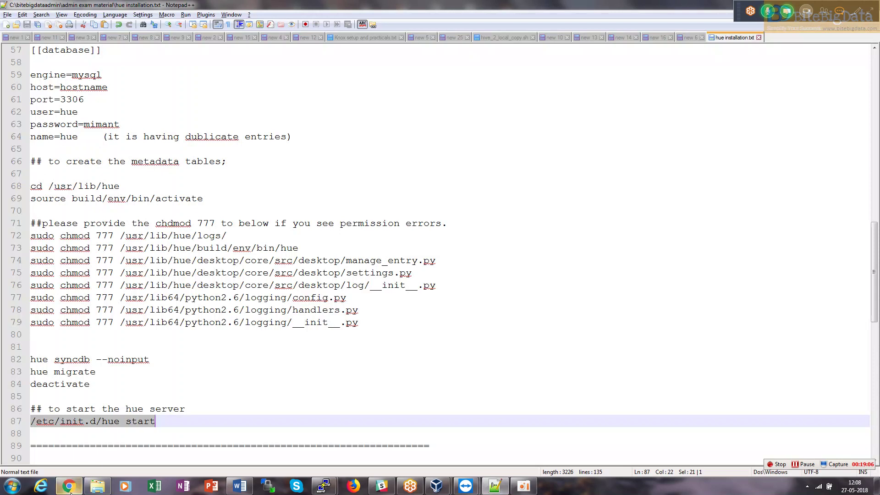
click(69, 485)
click(44, 6)
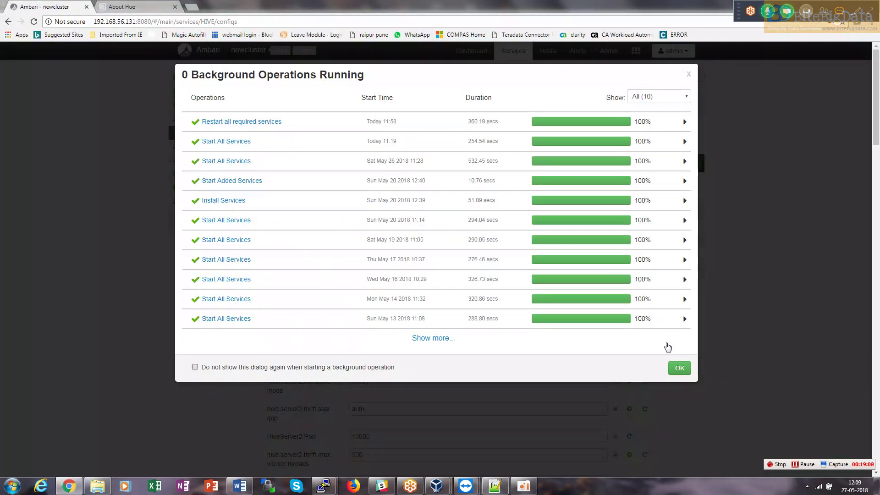
click(678, 368)
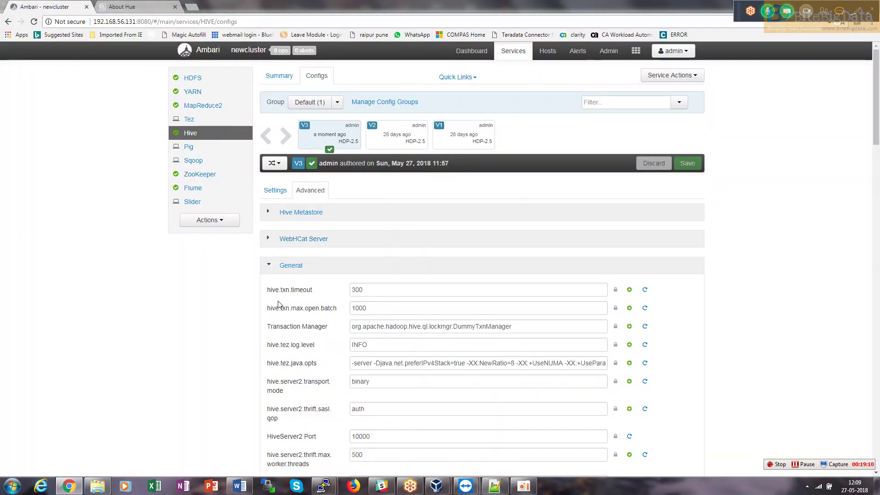
key(alt+Tab)
key(alt+Tab)
key(Tab)
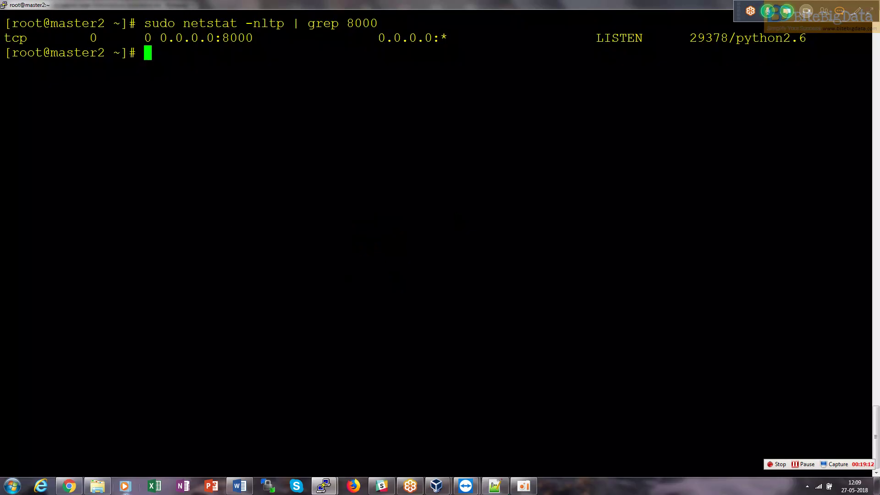
click(68, 485)
click(124, 8)
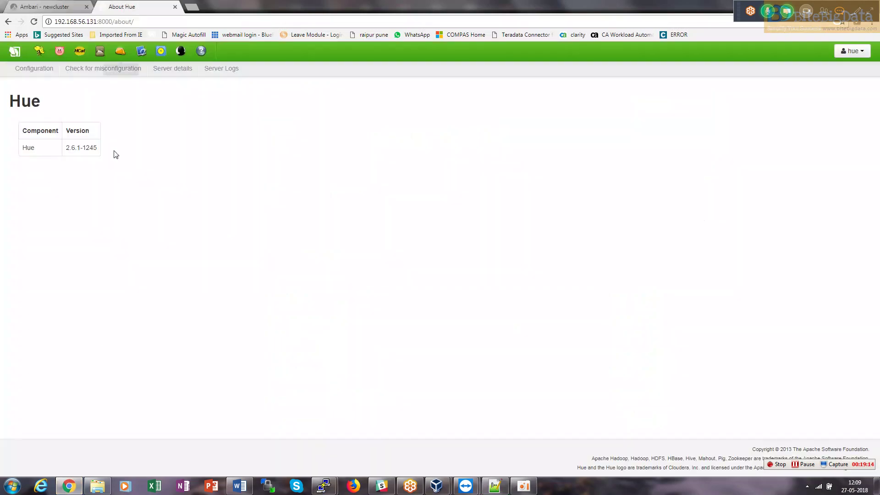
Run show databases; in Beeswax (default, hadoop_example, test), then browse /user/hue in File Browser.
click(41, 51)
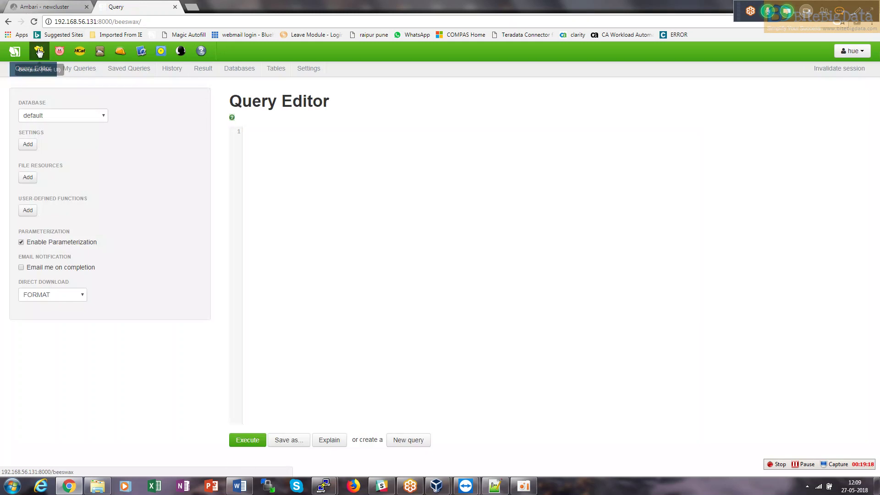
text(show databases;)
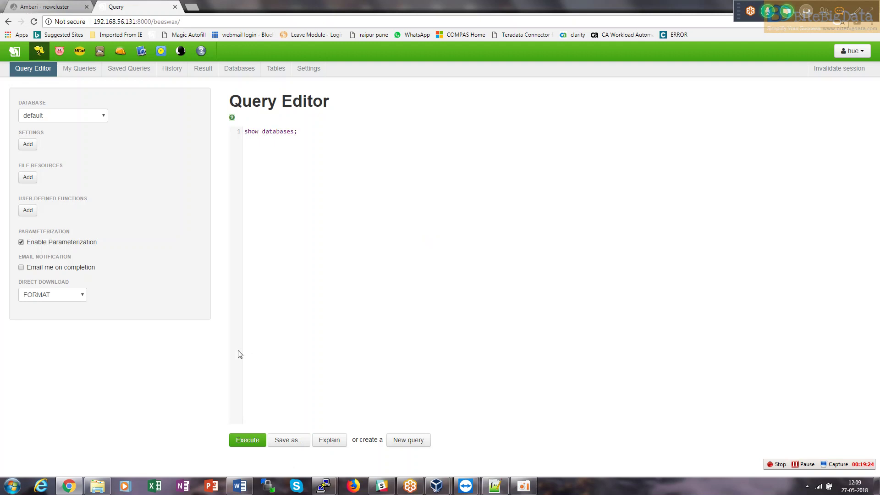
click(248, 445)
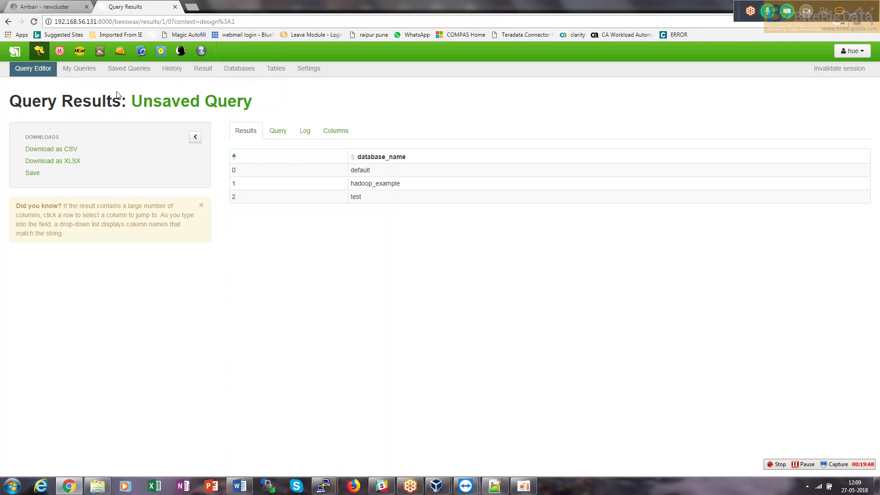
click(96, 52)
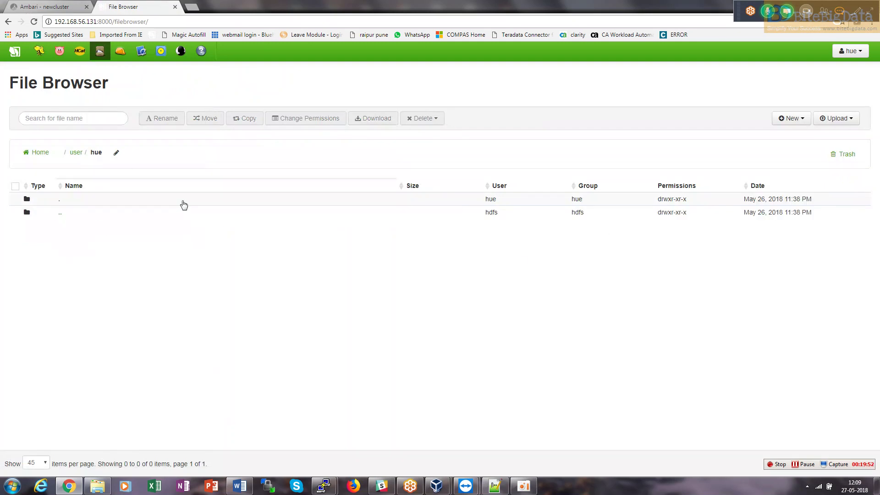
Browse /user/hive/warehouse/employees to view employees.txt, then go back to Beeswax.
click(76, 152)
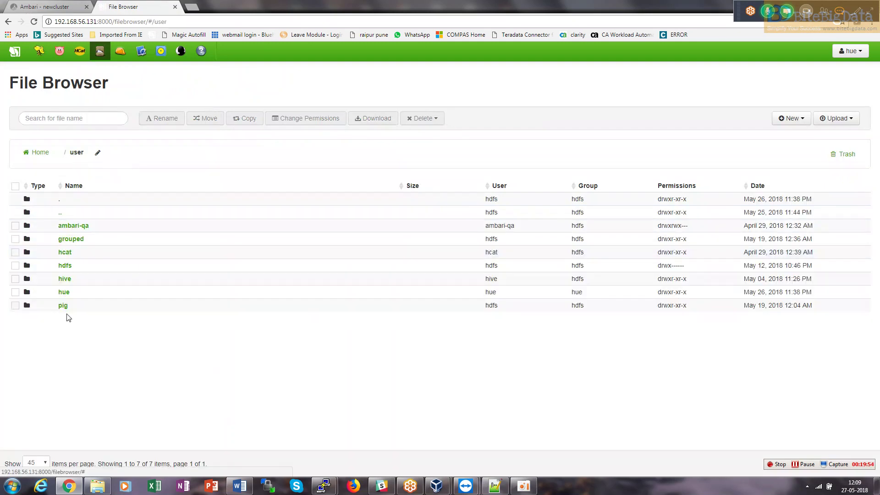
click(65, 278)
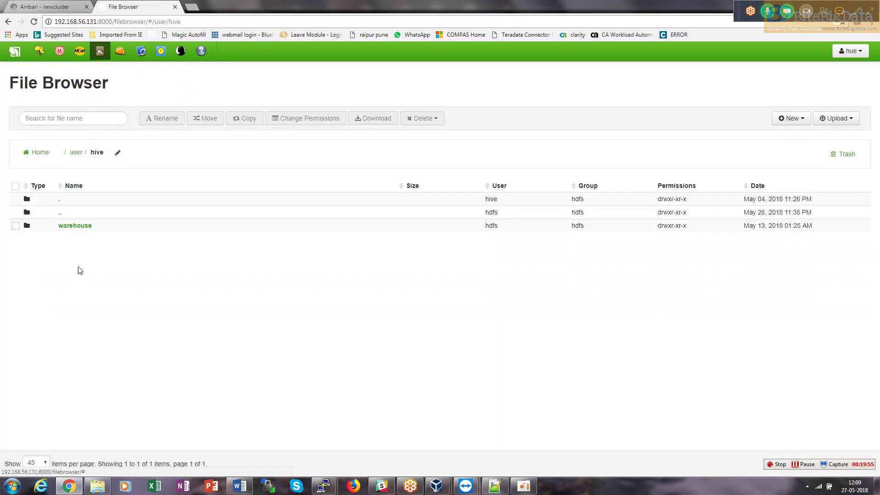
click(76, 227)
click(79, 225)
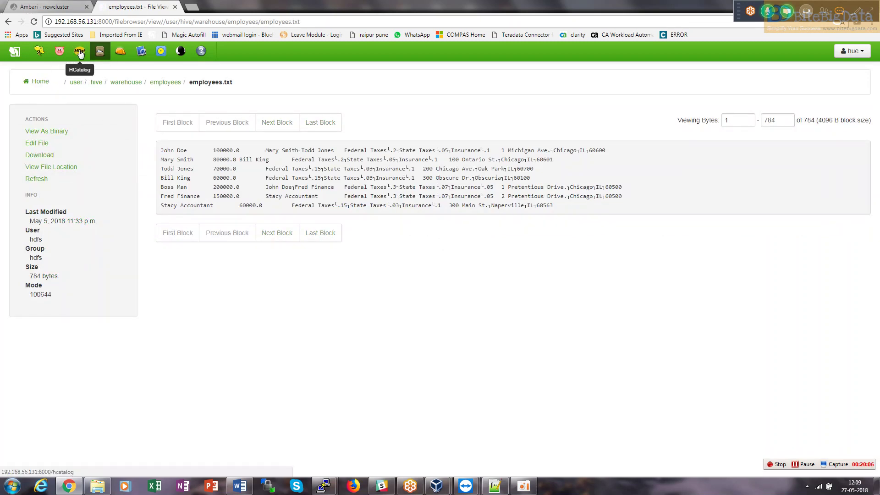
click(40, 51)
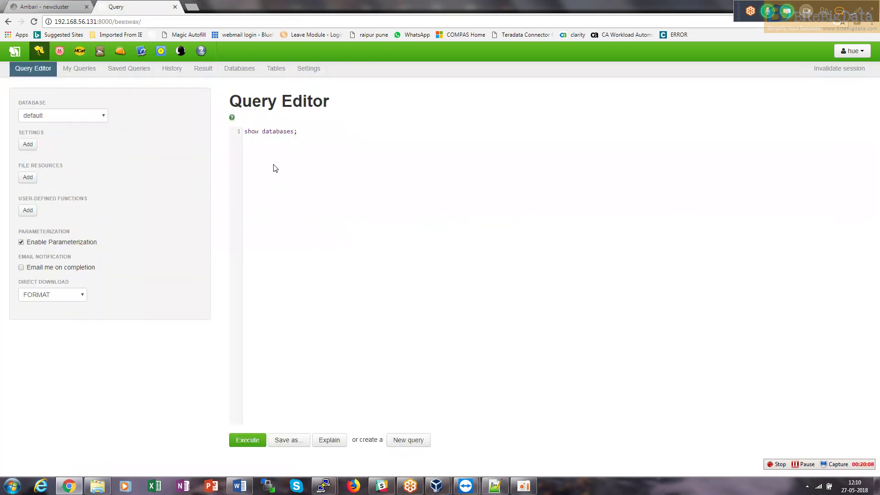
Run use hadoop_example; show tables; listing 16 tables, then view My Queries.
text(s)
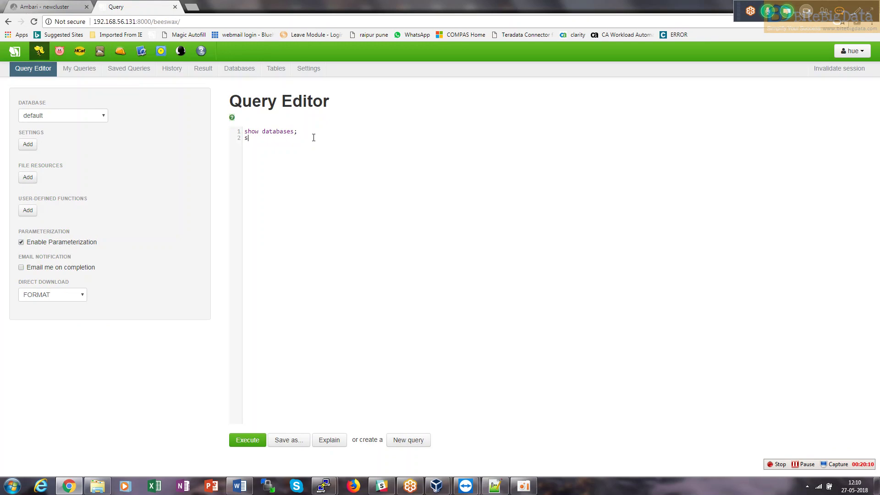
key(BackSpace)
key(BackSpace)
key(BackSpace)
key(BackSpace)
key(BackSpace)
key(BackSpace)
key(BackSpace)
key(BackSpace)
key(BackSpace)
key(BackSpace)
key(BackSpace)
text(use hadoop_example;)
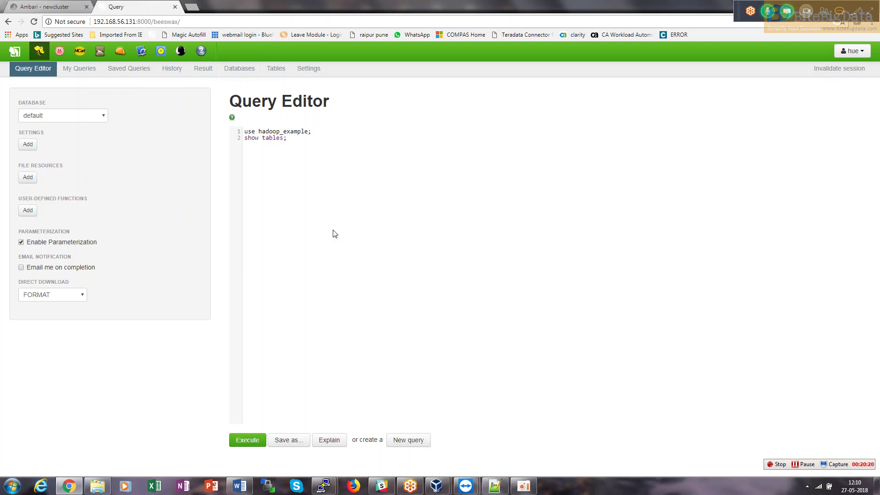
click(247, 440)
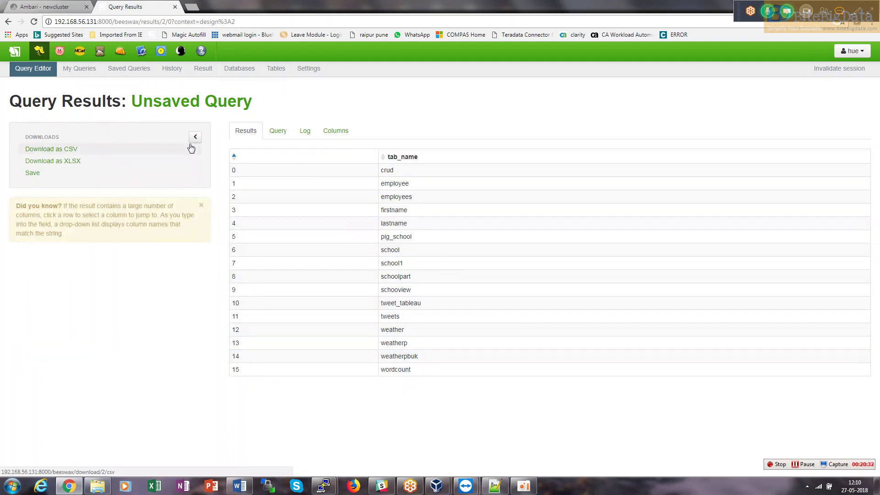
click(80, 71)
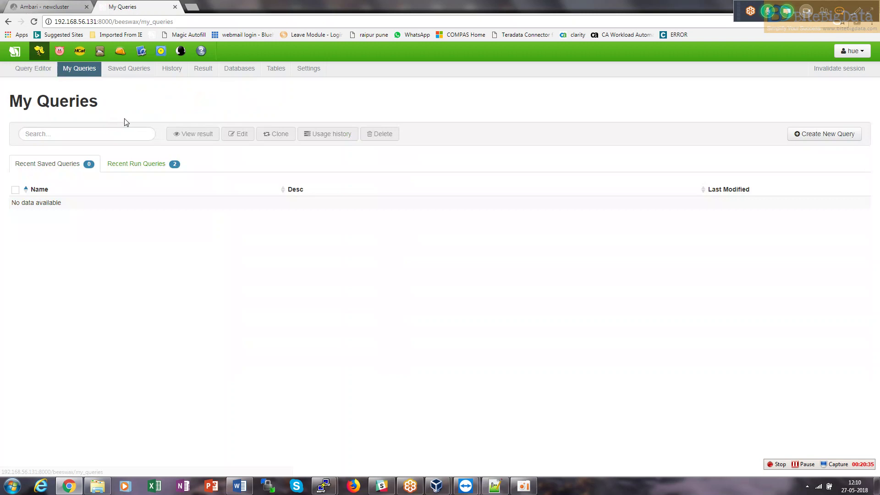
Look through the Saved Queries, History and latest Result pages.
click(135, 73)
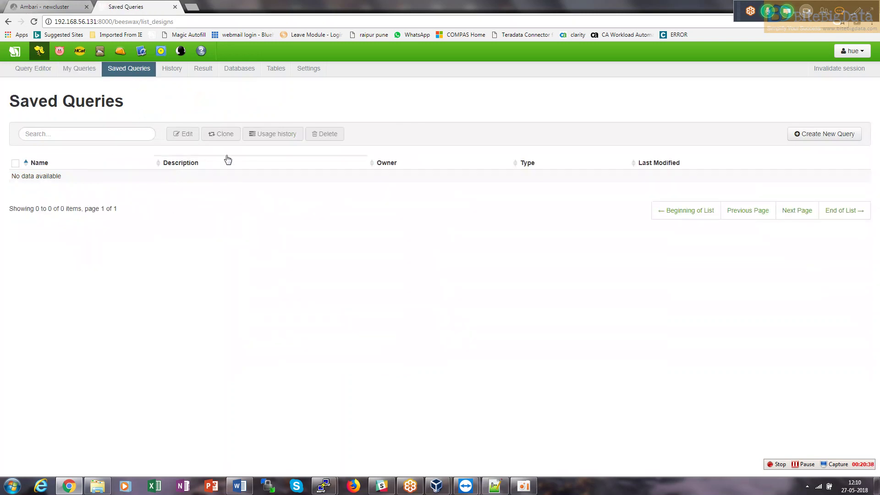
click(175, 73)
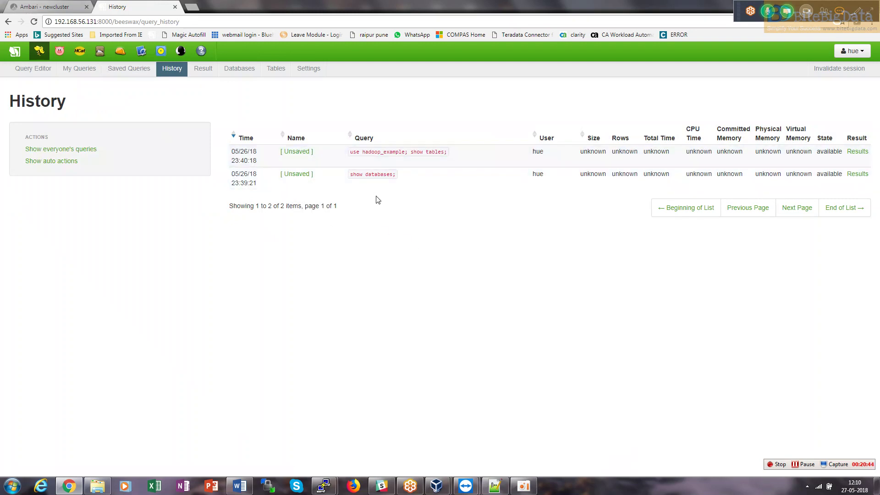
click(201, 74)
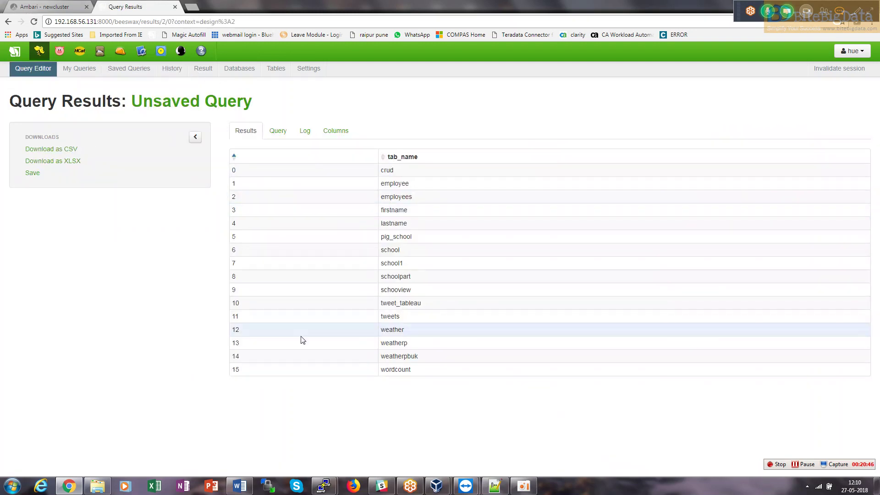
Check the Databases and Tables pages, then open the empty Settings page.
click(232, 67)
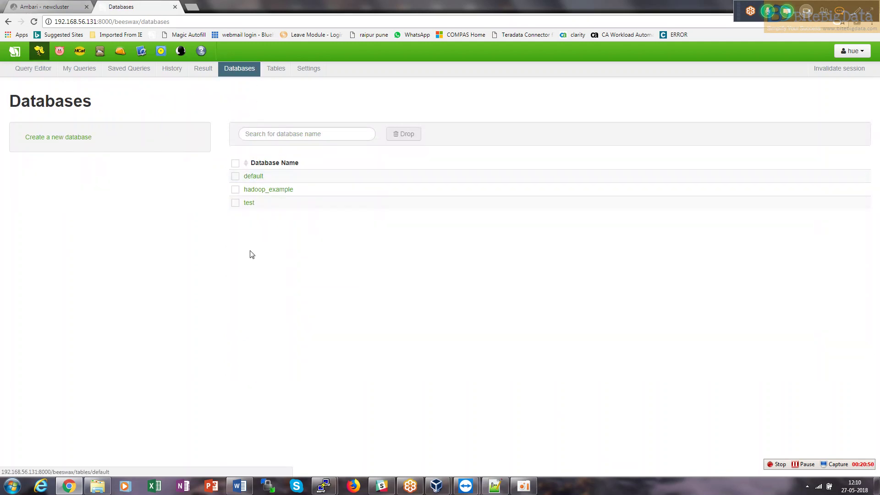
click(275, 72)
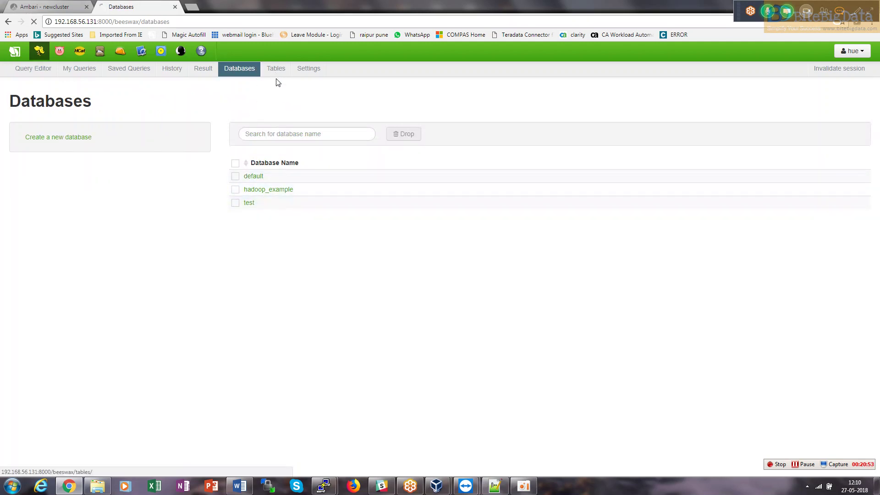
click(243, 69)
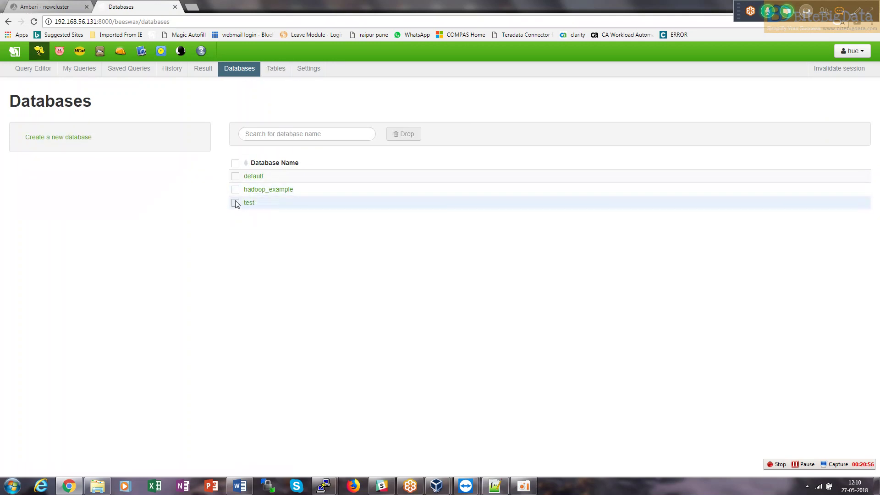
click(236, 190)
click(274, 69)
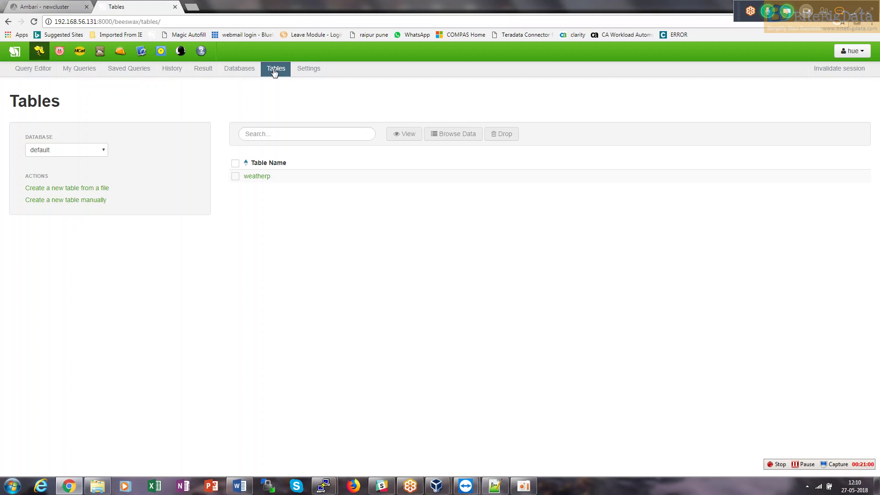
click(308, 72)
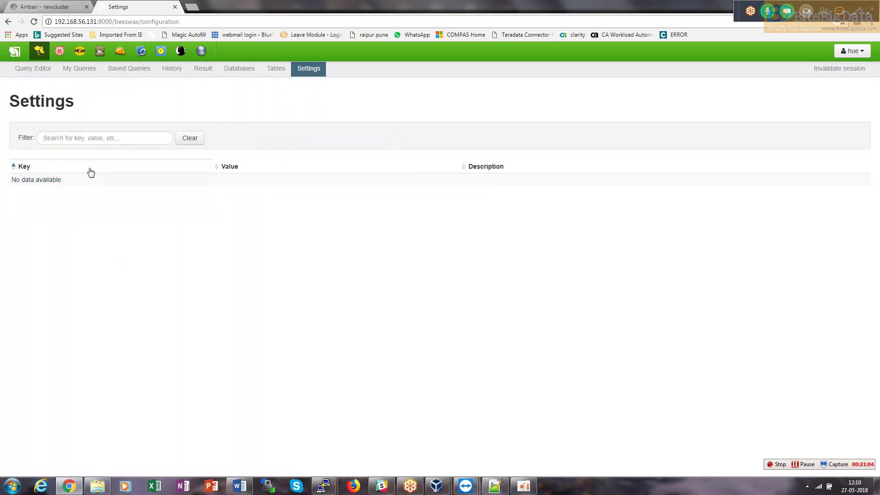
click(844, 54)
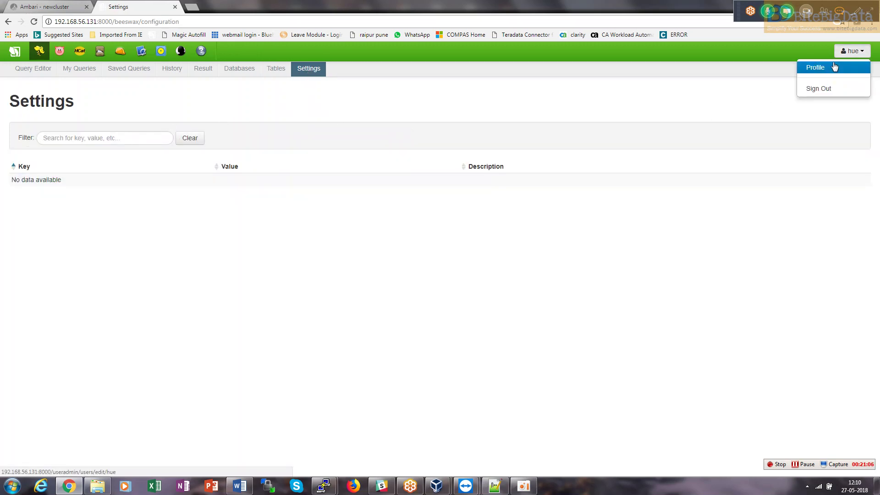
click(700, 69)
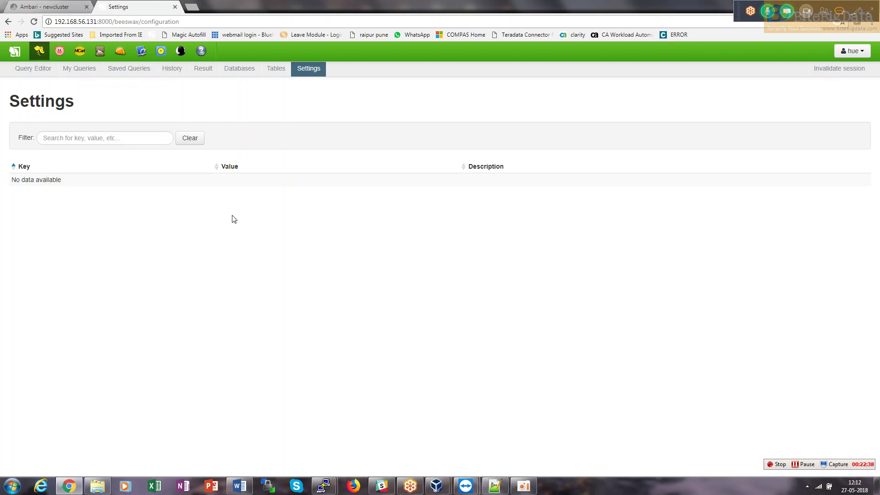
Open the About Hue page and highlight the Hue component version 2.6.1-1245.
click(15, 51)
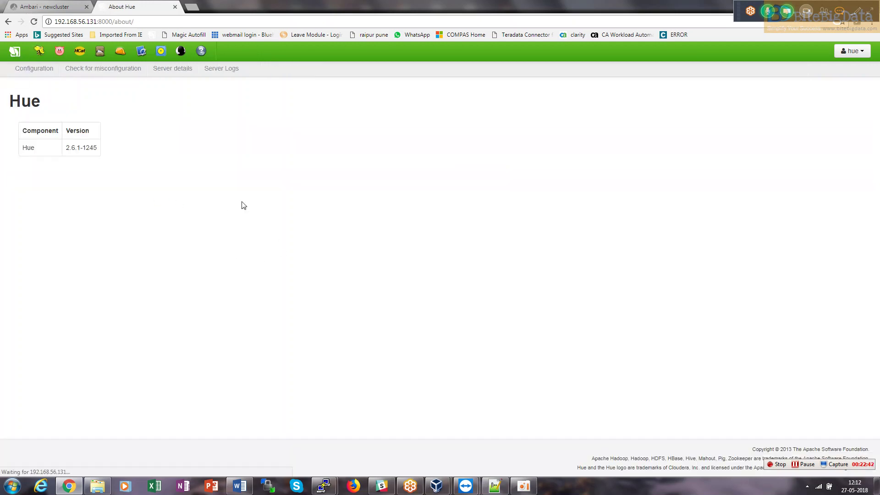
drag(66, 148, 93, 148)
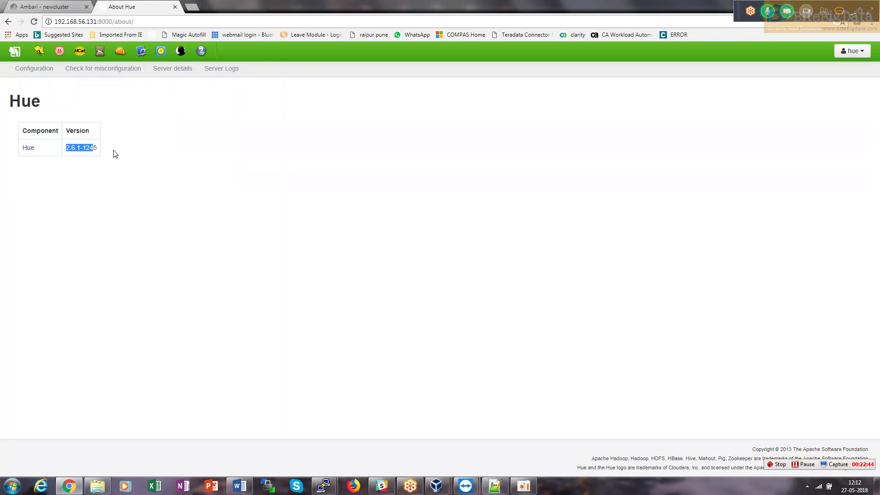
click(161, 137)
click(51, 7)
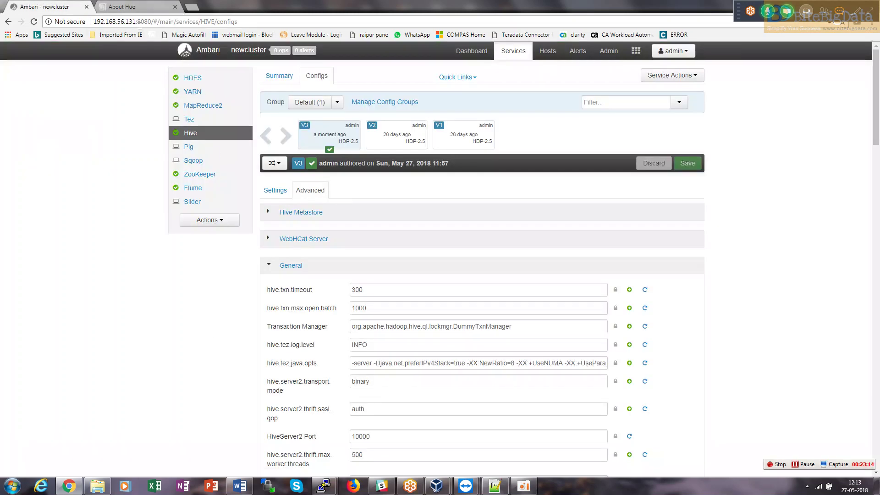
click(131, 8)
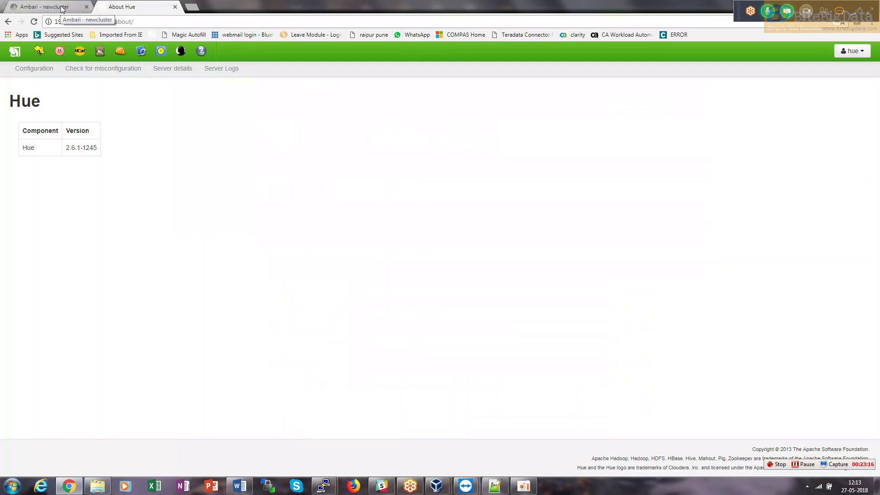
click(54, 8)
click(125, 9)
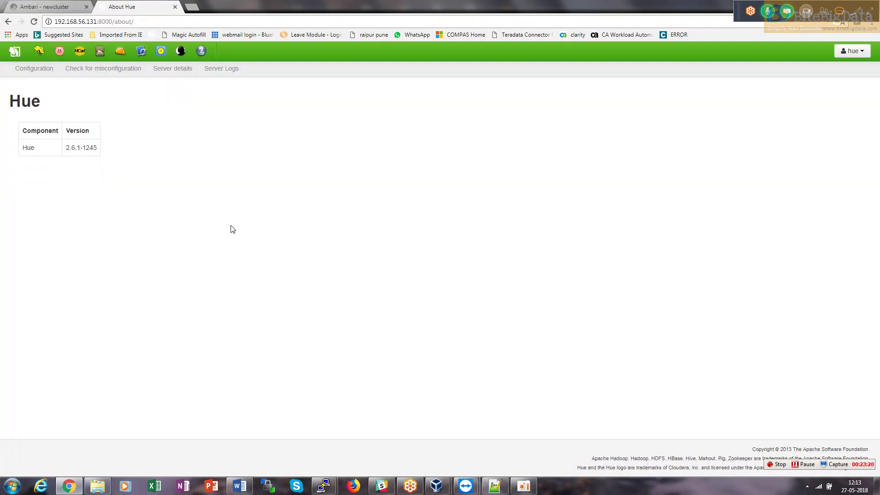
key(ctrl+shift+Tab)
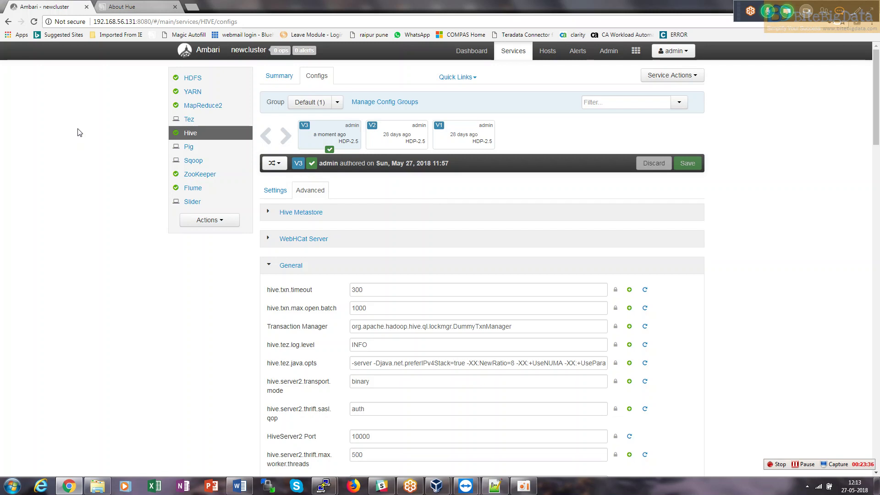
click(140, 6)
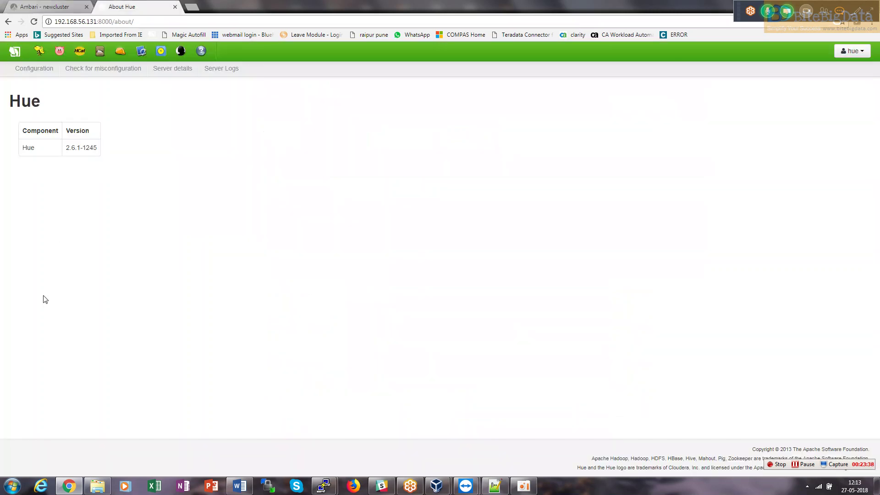